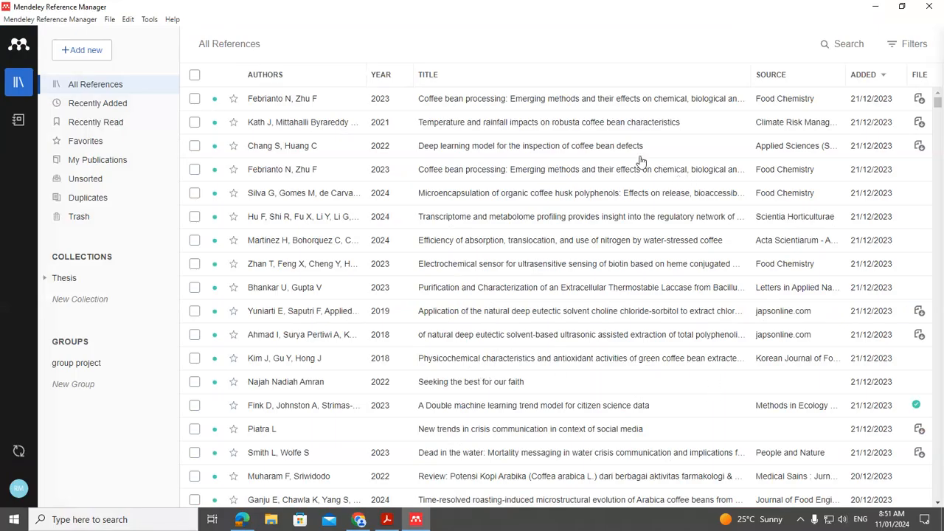
Open the PDF of the reference "Deep learning model for the inspection of coffee bean defects" for reading.
{"action": "left_click", "coordinate": [520, 146]}
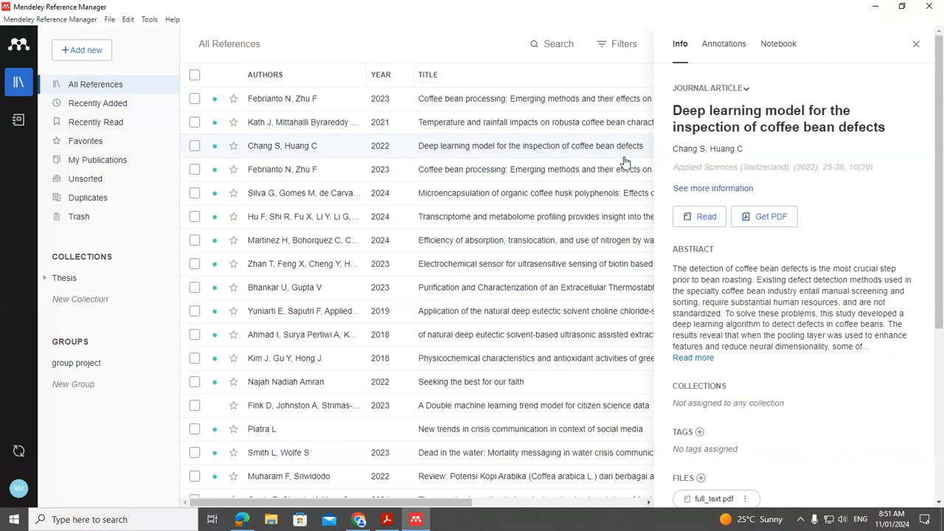
{"action": "left_click", "coordinate": [707, 218]}
{"action": "left_click", "coordinate": [722, 210]}
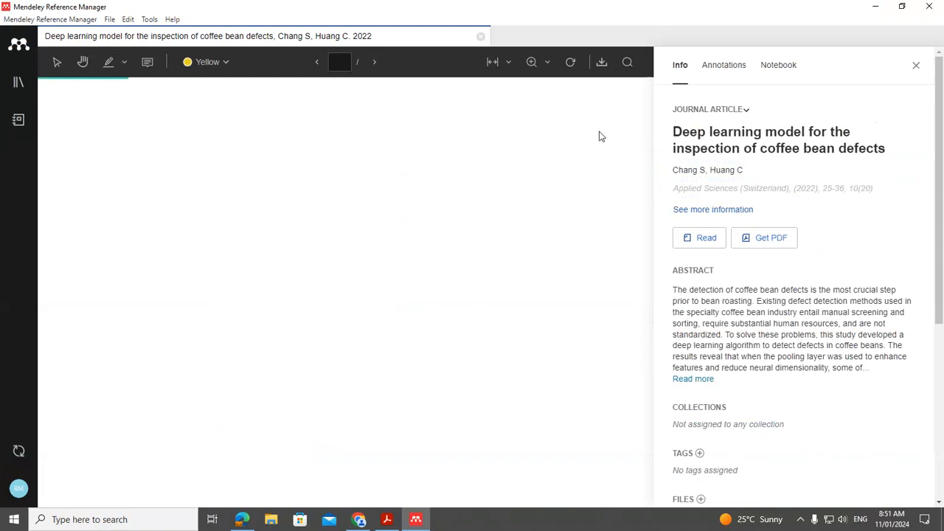
{"action": "left_click", "coordinate": [700, 246]}
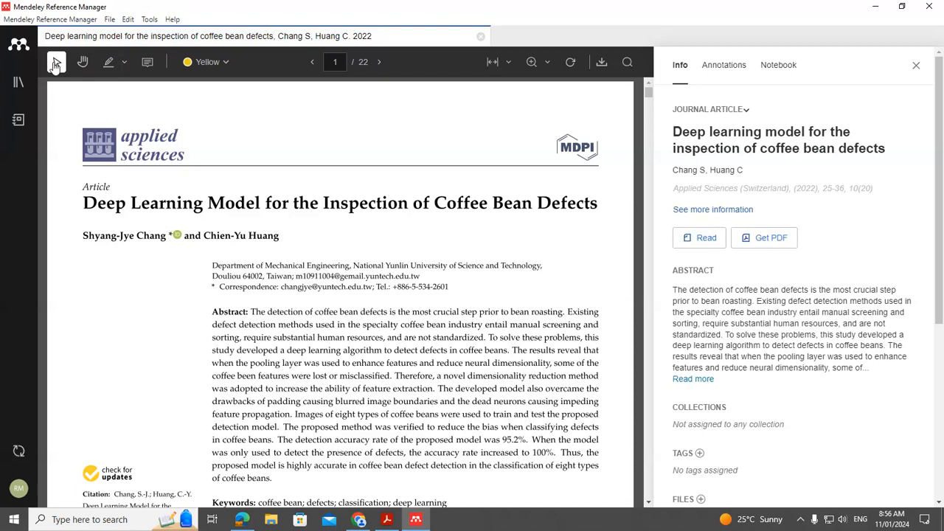
{"action": "left_click", "coordinate": [123, 64]}
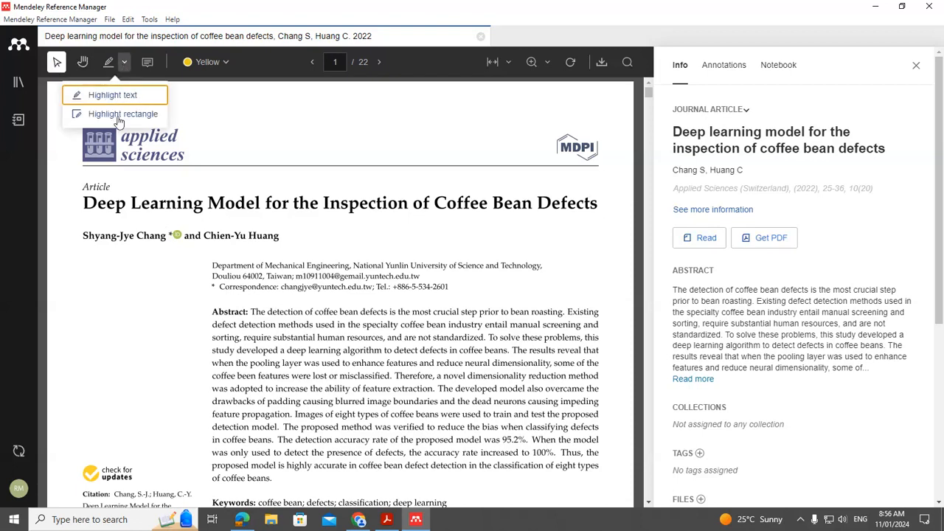
{"action": "left_click", "coordinate": [147, 63]}
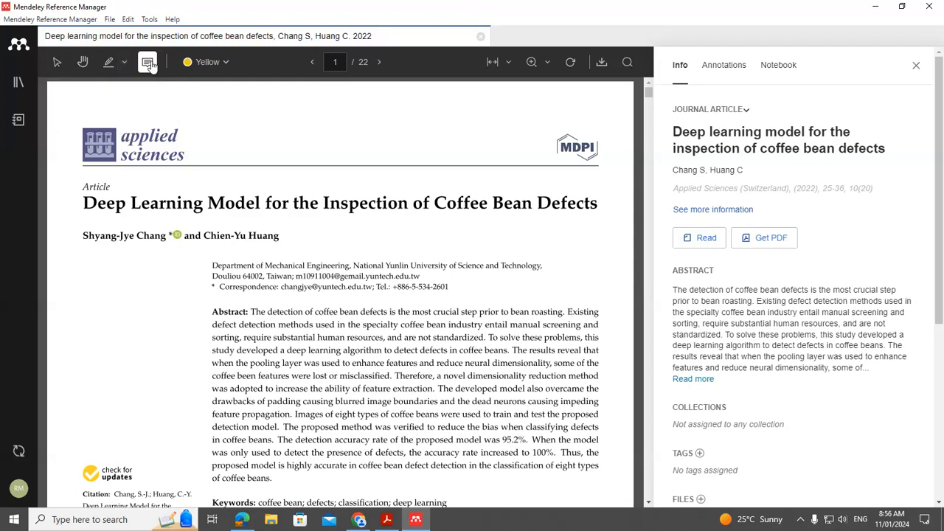
{"action": "left_click", "coordinate": [209, 62]}
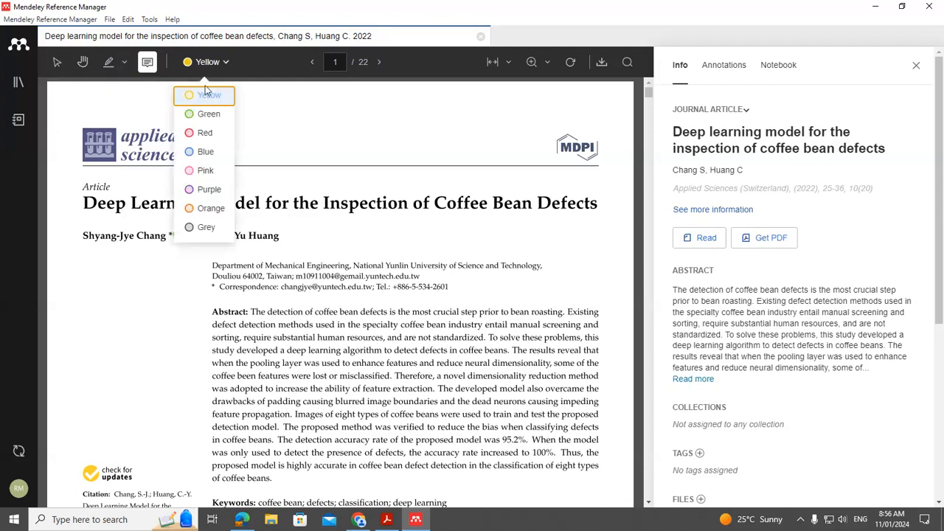
{"action": "left_click", "coordinate": [546, 63]}
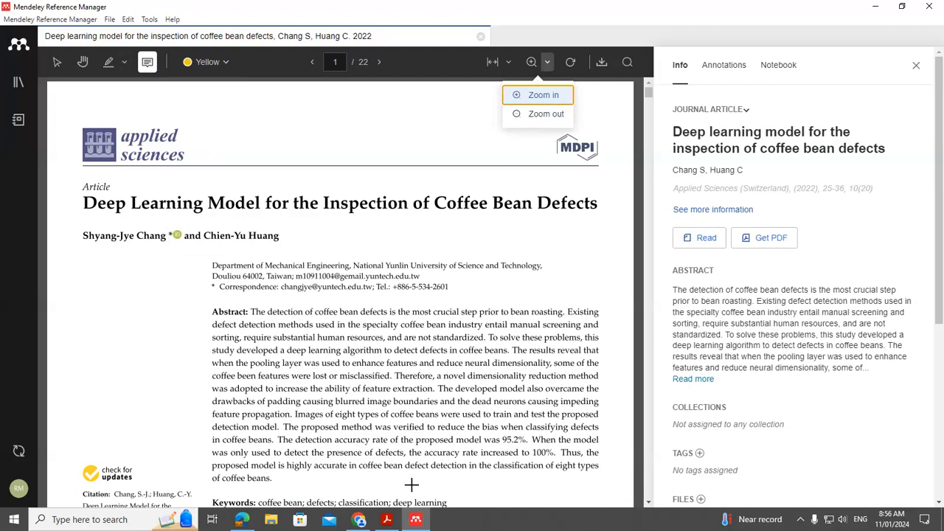
Switch to the Adobe Acrobat guide and review its slides on text selection, highlighting, sticky notes, color selection, zoom and annotations.
{"action": "left_click", "coordinate": [385, 520]}
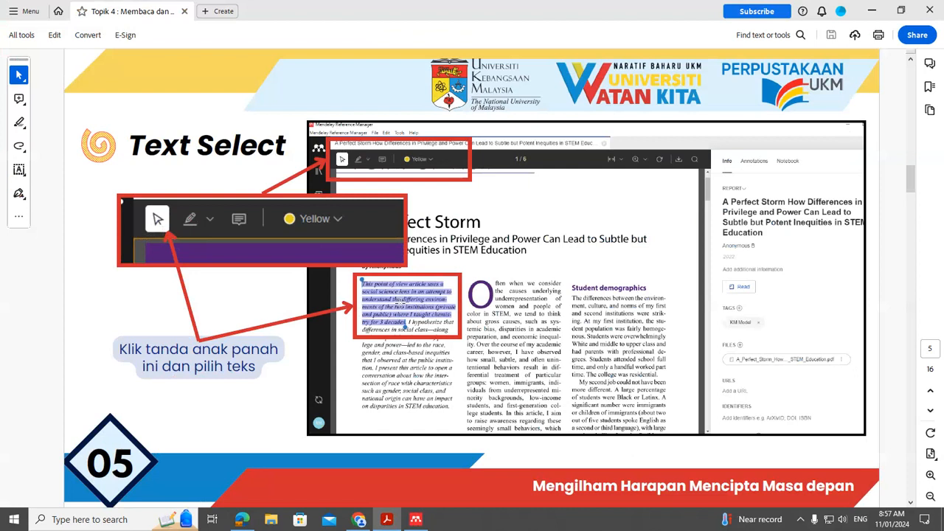
{"action": "left_click", "coordinate": [817, 264]}
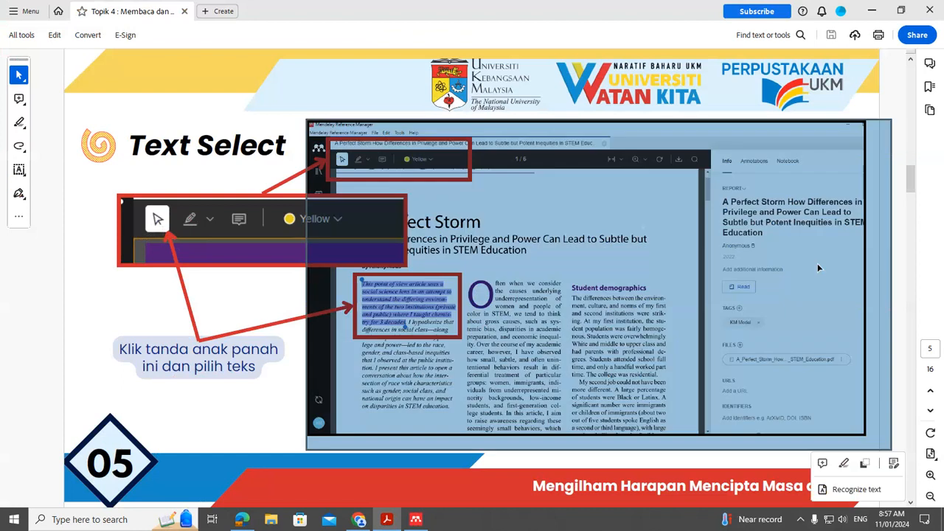
{"action": "left_click", "coordinate": [250, 311]}
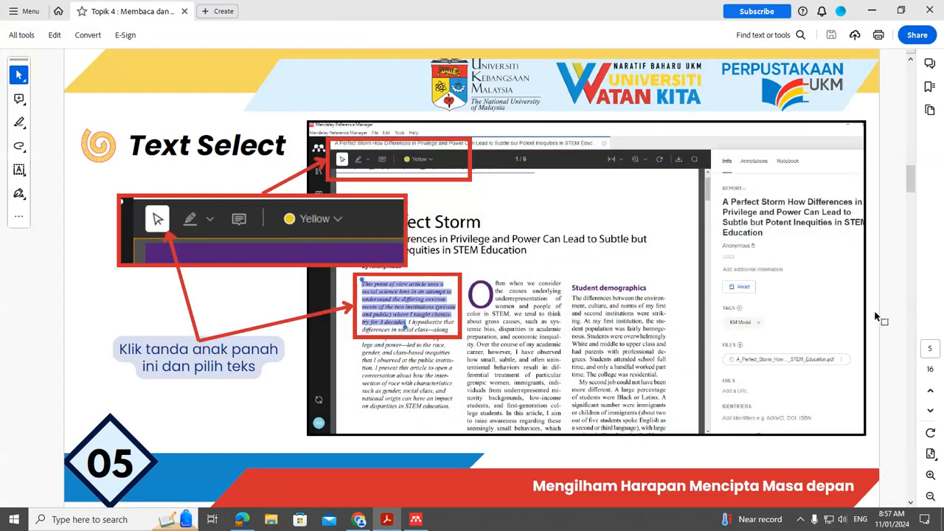
{"action": "scroll", "coordinate": [875, 315], "scroll_direction": "down", "scroll_amount": 1}
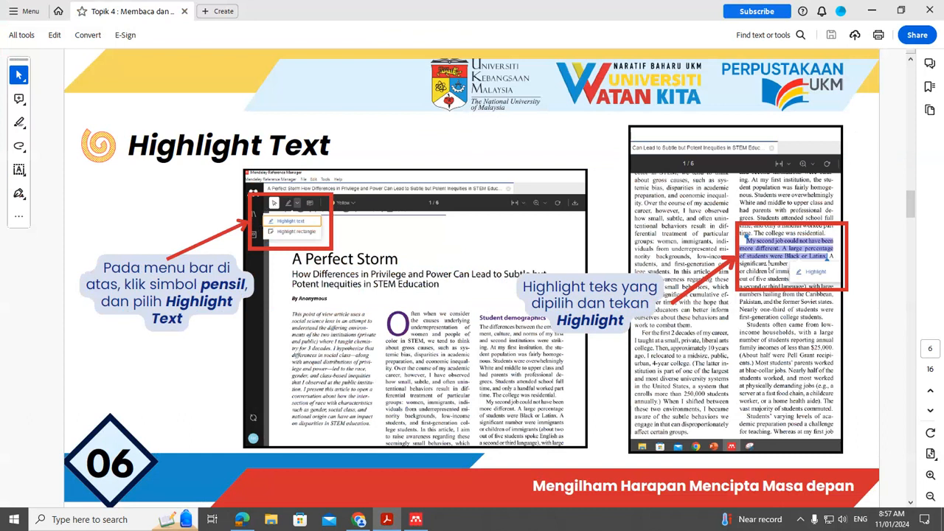
{"action": "scroll", "coordinate": [804, 279], "scroll_direction": "down", "scroll_amount": 1}
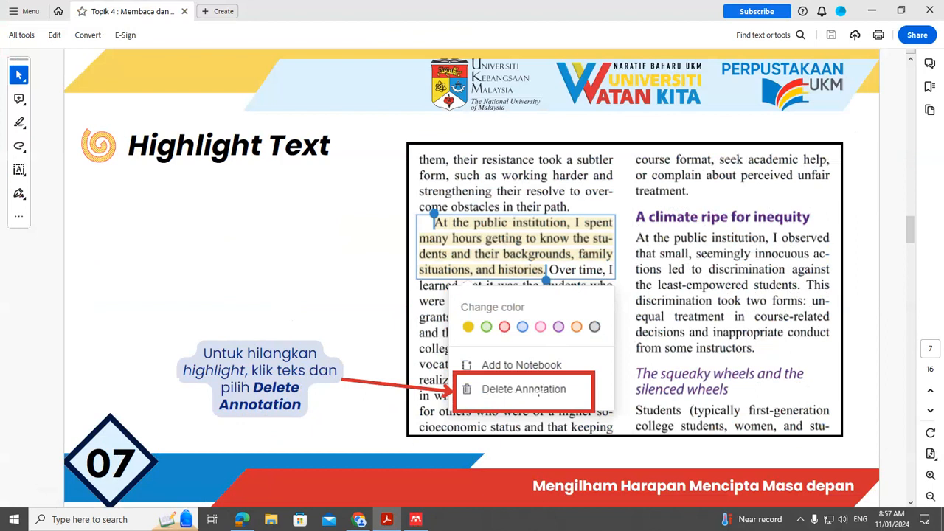
{"action": "scroll", "coordinate": [538, 392], "scroll_direction": "down", "scroll_amount": 2}
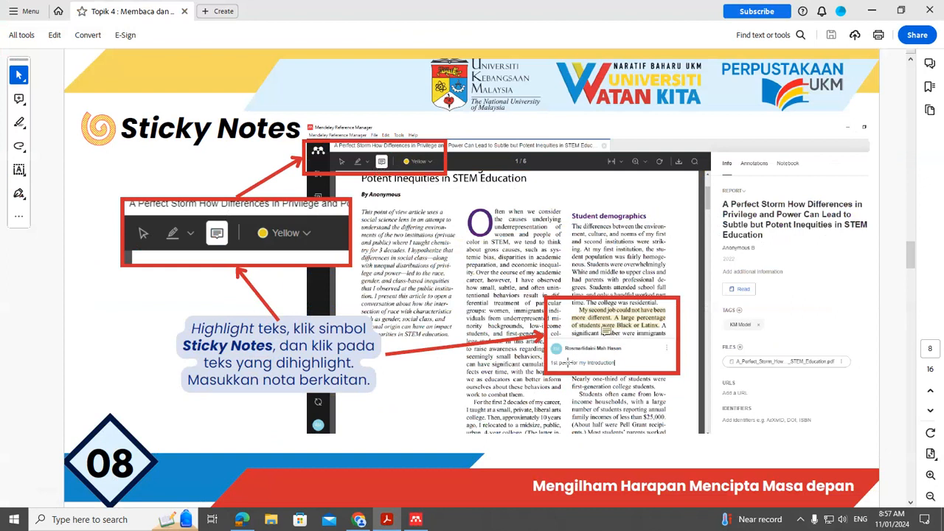
{"action": "key", "text": "Page_Down"}
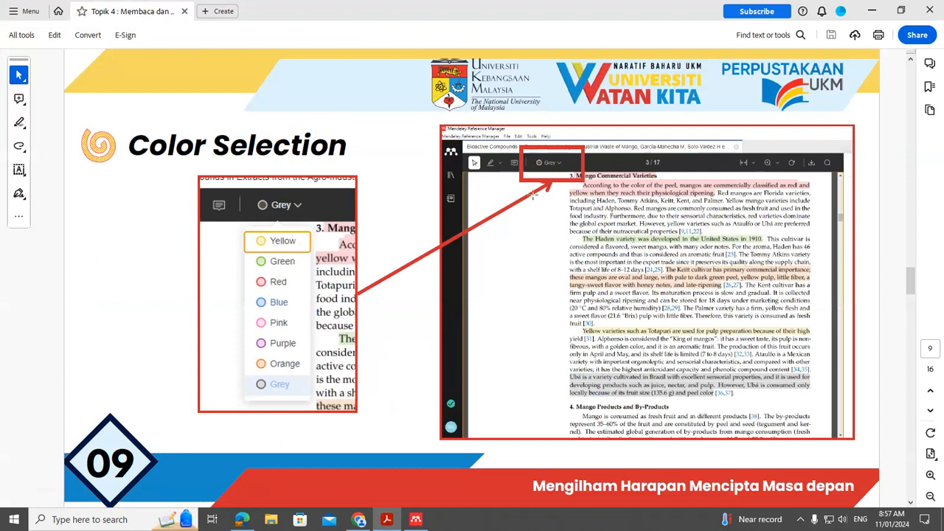
{"action": "scroll", "coordinate": [532, 194], "scroll_direction": "down", "scroll_amount": 1}
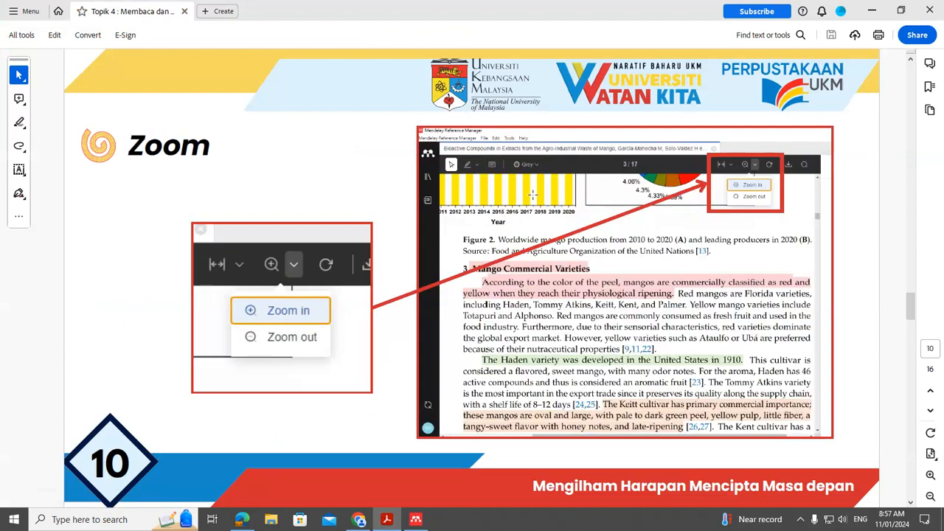
{"action": "scroll", "coordinate": [532, 195], "scroll_direction": "down", "scroll_amount": 1}
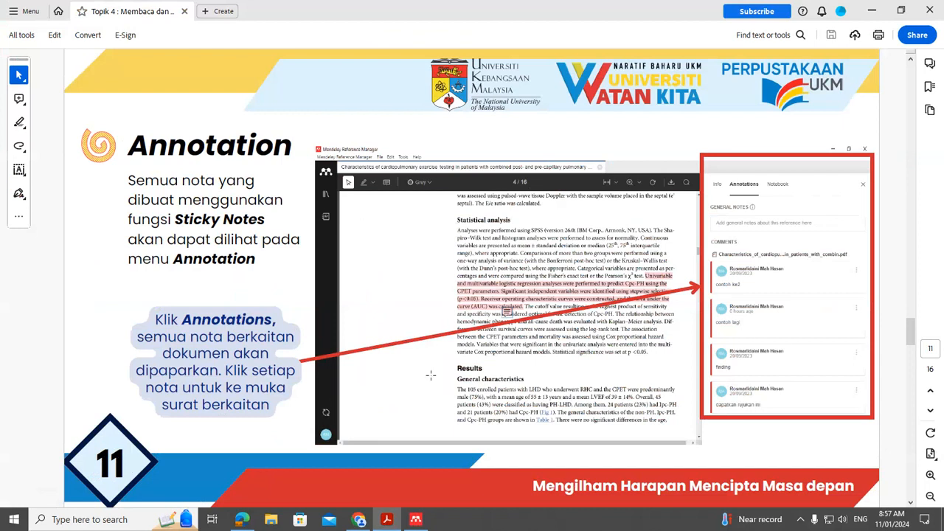
Return to Mendeley Reference Manager and highlight the abstract's first two sentences, ending at "are not standardized", in yellow.
{"action": "left_click", "coordinate": [416, 519]}
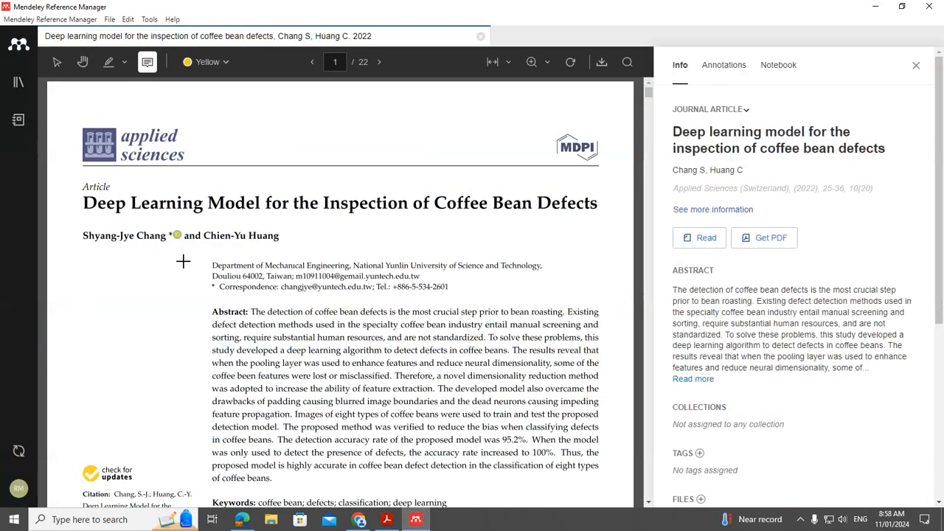
{"action": "left_click", "coordinate": [57, 62]}
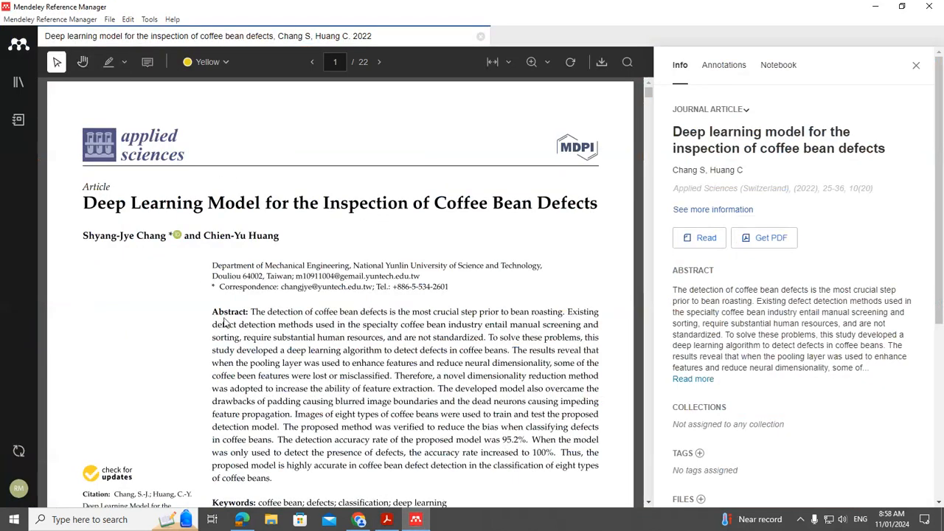
{"action": "scroll", "coordinate": [194, 185], "scroll_direction": "down", "scroll_amount": 3}
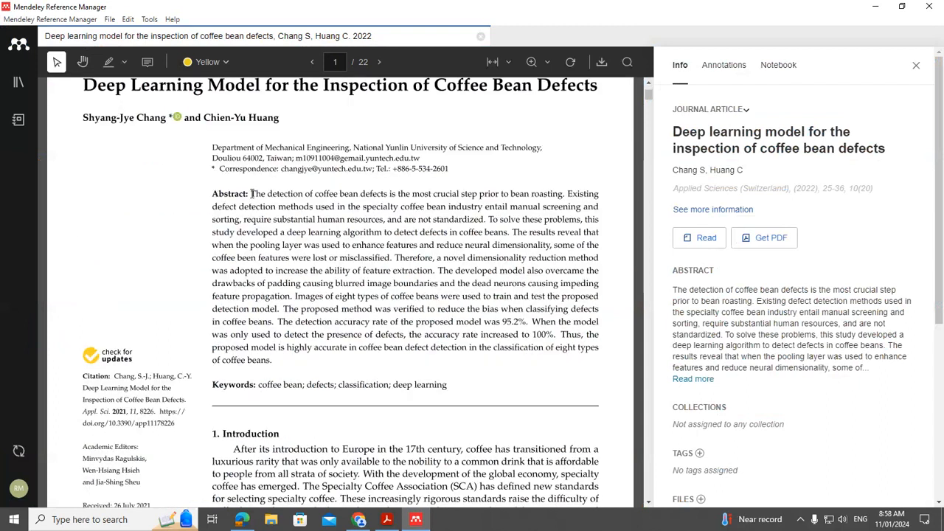
{"action": "left_click_drag", "start_coordinate": [251, 193], "coordinate": [486, 227]}
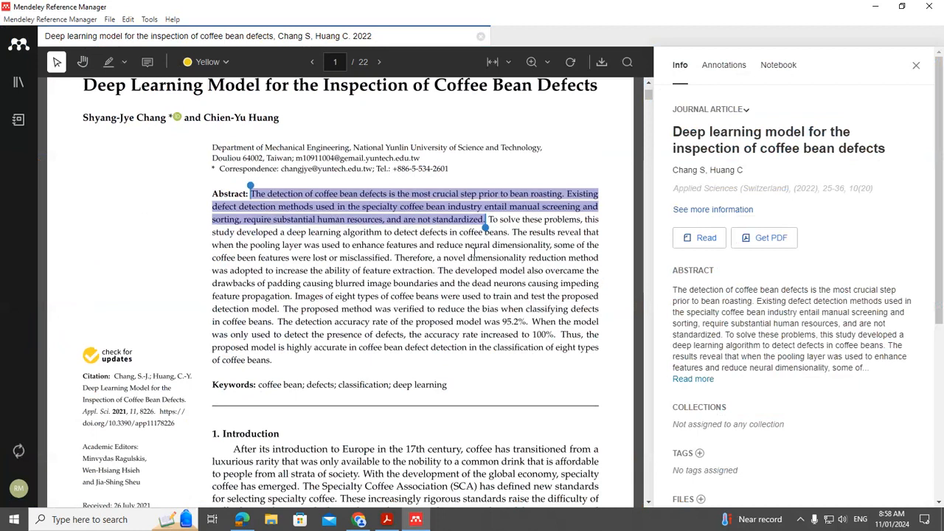
Add a yellow sticky note reading "Point untuk pengenalan thesis" just below the highlighted abstract sentences.
{"action": "left_click", "coordinate": [148, 65]}
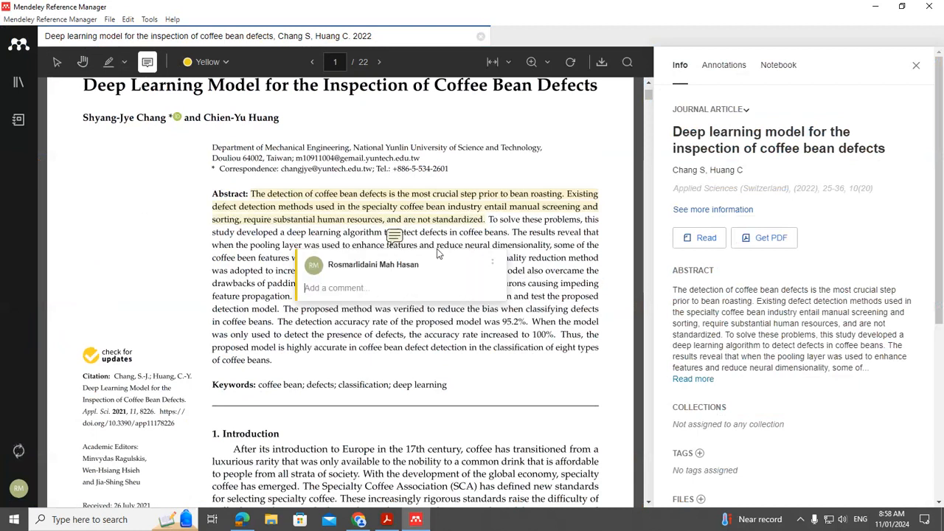
{"action": "left_click", "coordinate": [345, 286]}
{"action": "type", "text": "Point untuk pengenalan thesis"}
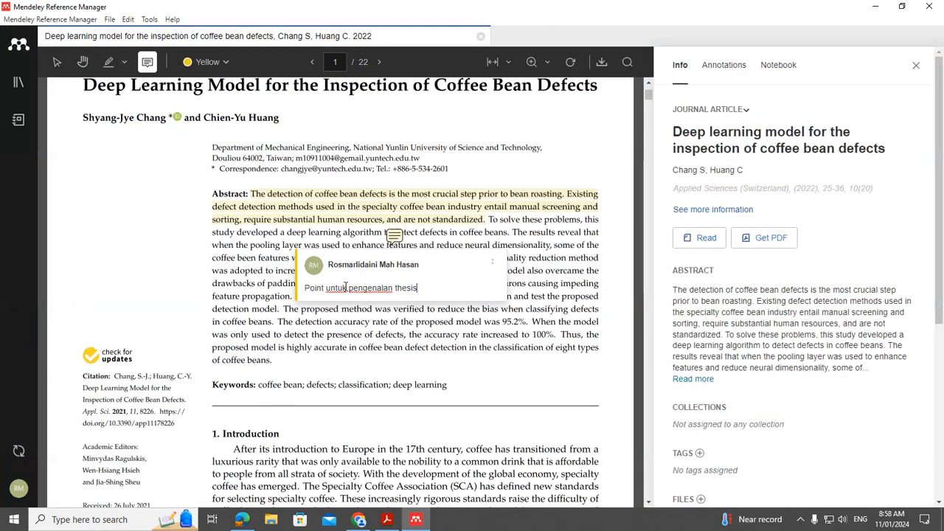
{"action": "key", "text": "Return"}
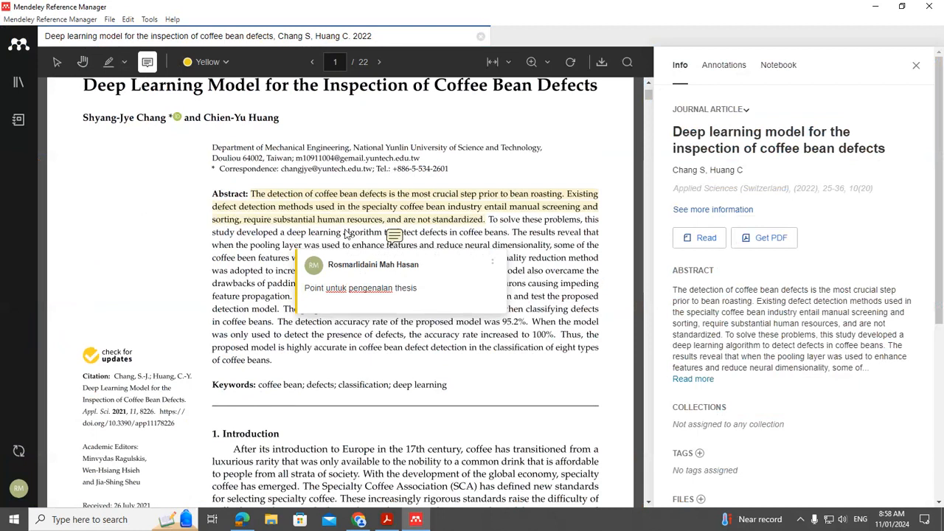
{"action": "left_click", "coordinate": [562, 336]}
Highlight the whole paragraph on page 3 beginning "The pooling layer usually follows the convolutional layer" in green.
{"action": "scroll", "coordinate": [561, 334], "scroll_direction": "down", "scroll_amount": 4}
{"action": "scroll", "coordinate": [562, 332], "scroll_direction": "down", "scroll_amount": 10}
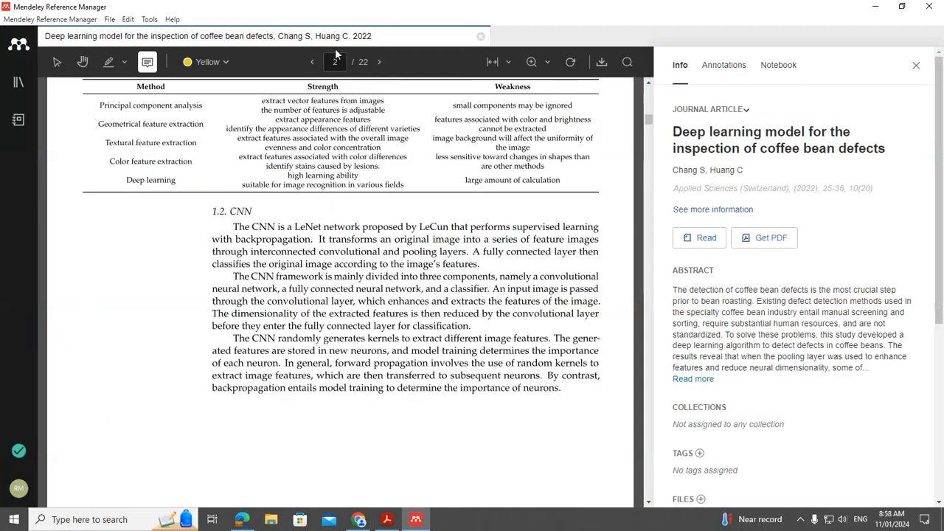
{"action": "scroll", "coordinate": [420, 200], "scroll_direction": "down", "scroll_amount": 10}
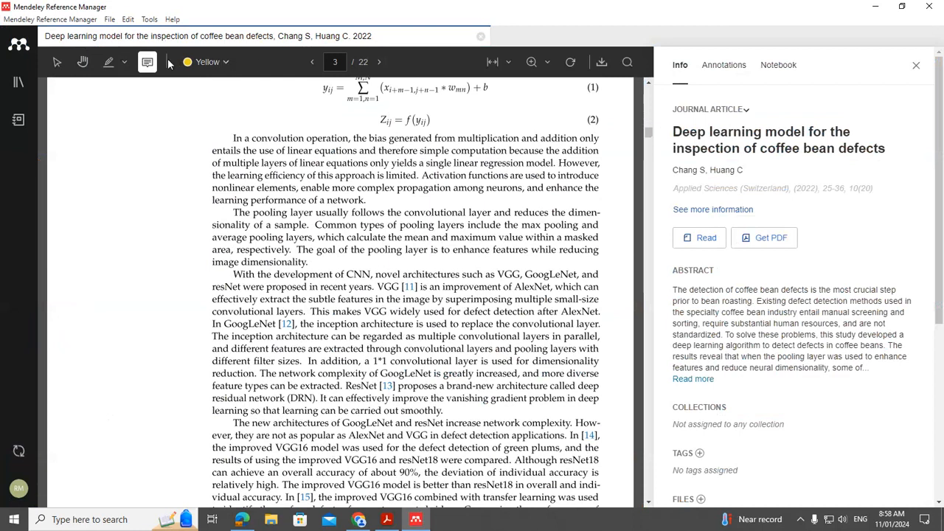
{"action": "left_click", "coordinate": [201, 65]}
{"action": "left_click", "coordinate": [203, 116]}
{"action": "left_click", "coordinate": [57, 62]}
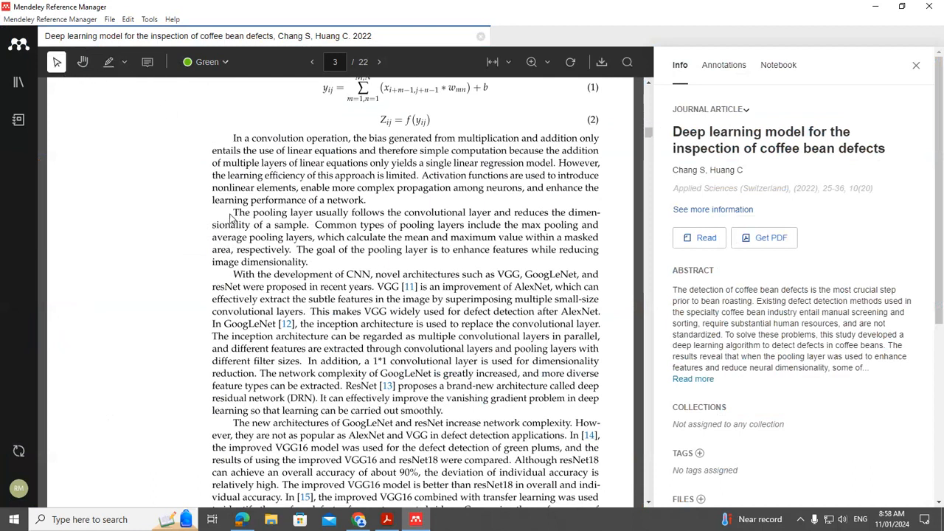
{"action": "left_click", "coordinate": [125, 62]}
{"action": "left_click", "coordinate": [129, 93]}
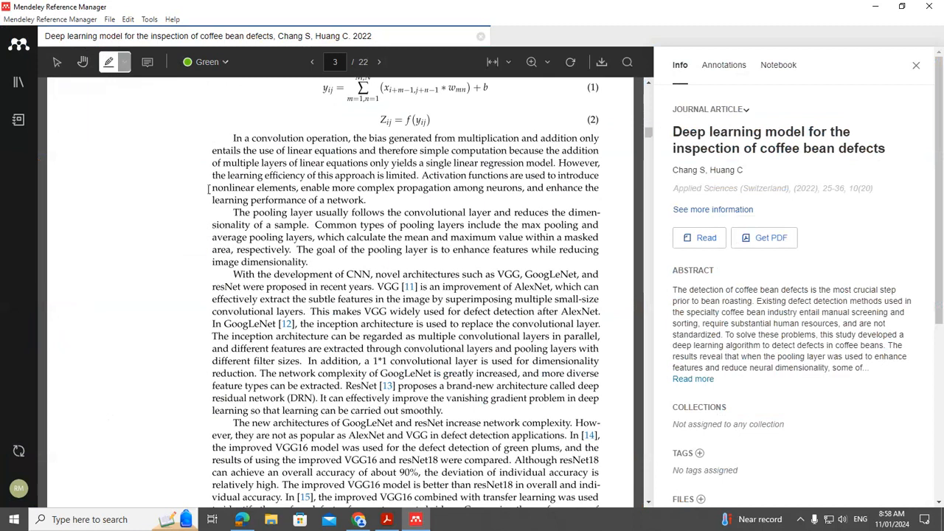
{"action": "left_click_drag", "start_coordinate": [234, 212], "coordinate": [308, 263]}
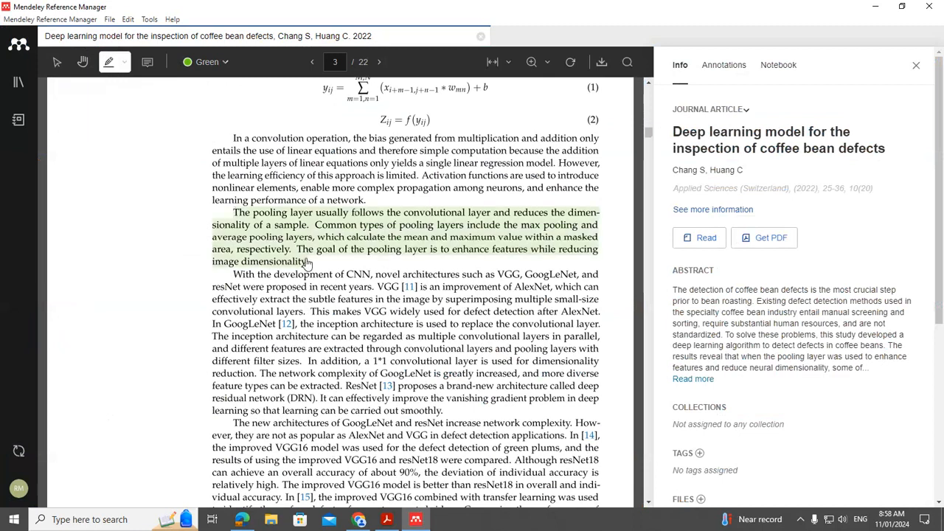
Add a green sticky note reading "Point ke-2 literature review" at the end of the pooling layer paragraph.
{"action": "left_click", "coordinate": [147, 64]}
{"action": "left_click", "coordinate": [317, 264]}
{"action": "type", "text": "Po"}
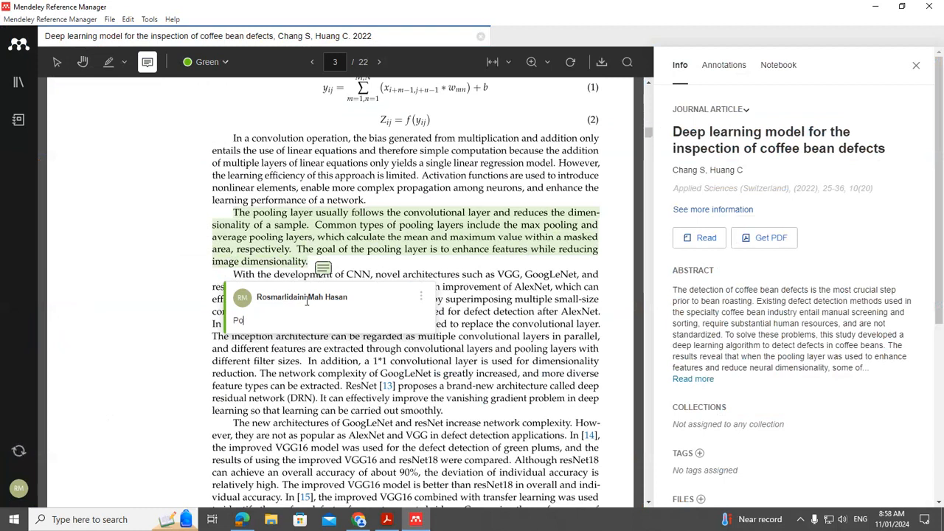
{"action": "type", "text": "int ke-2 literature "}
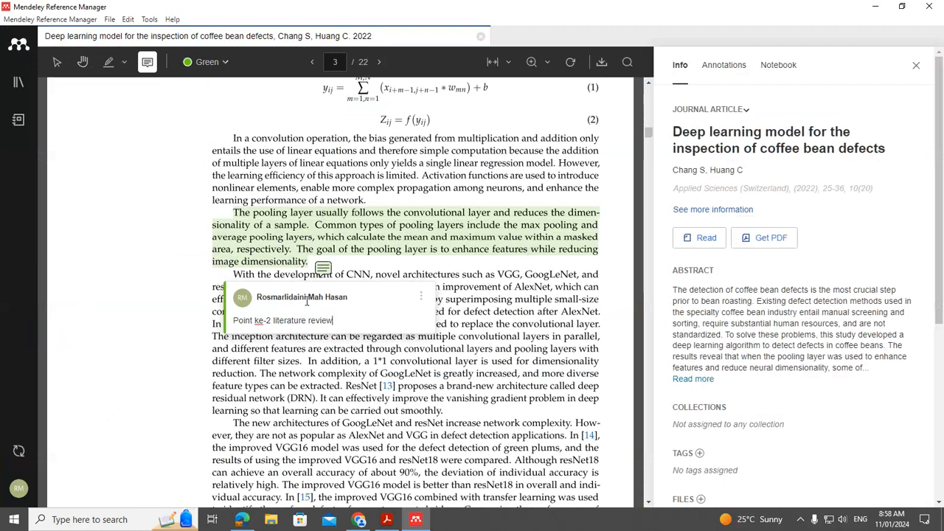
{"action": "type", "text": "review"}
{"action": "key", "text": "Return"}
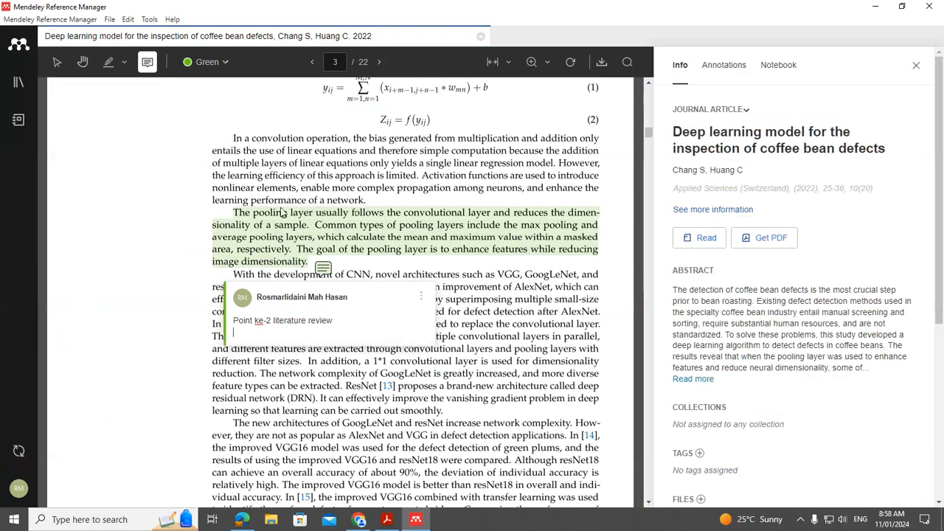
Set the annotation color to red and activate text highlighting for section 2.1 Image Preprocessing on page 5.
{"action": "scroll", "coordinate": [489, 273], "scroll_direction": "down", "scroll_amount": 5}
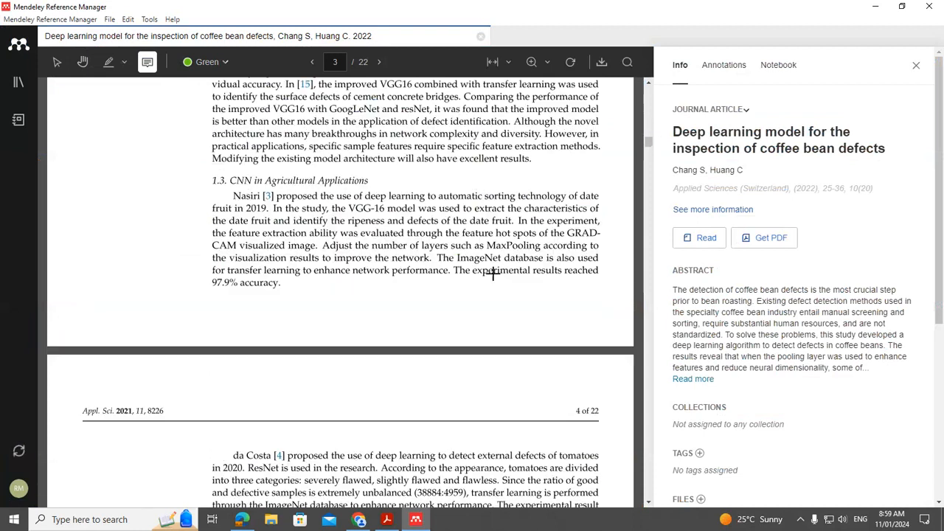
{"action": "scroll", "coordinate": [493, 273], "scroll_direction": "down", "scroll_amount": 15}
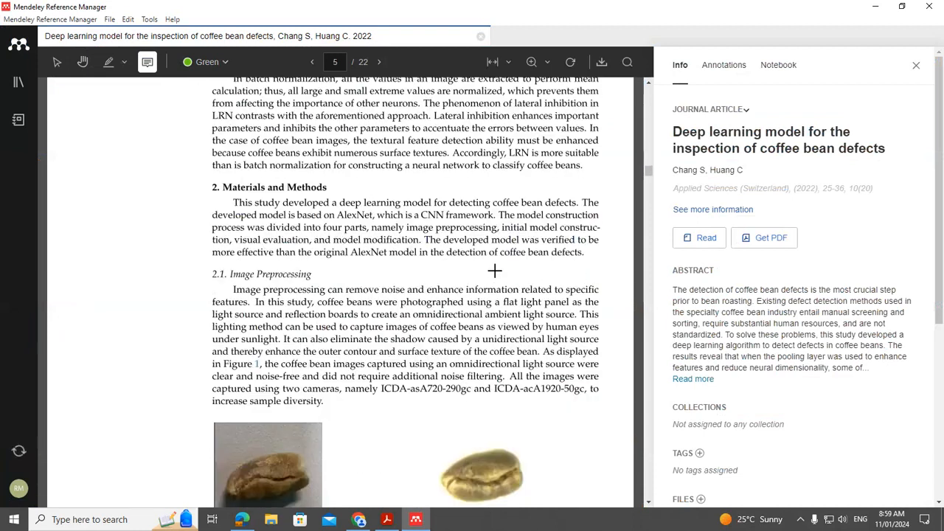
{"action": "left_click", "coordinate": [207, 62]}
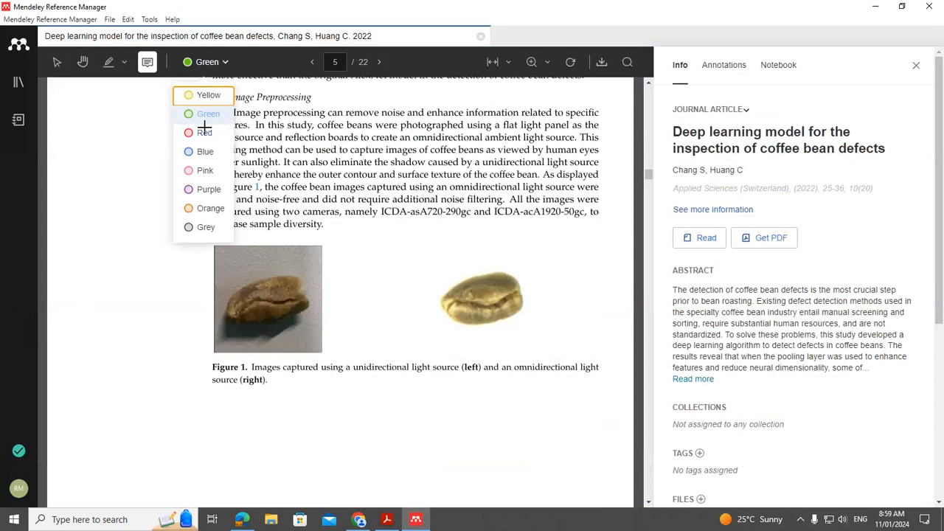
{"action": "left_click", "coordinate": [209, 131]}
{"action": "left_click", "coordinate": [109, 62]}
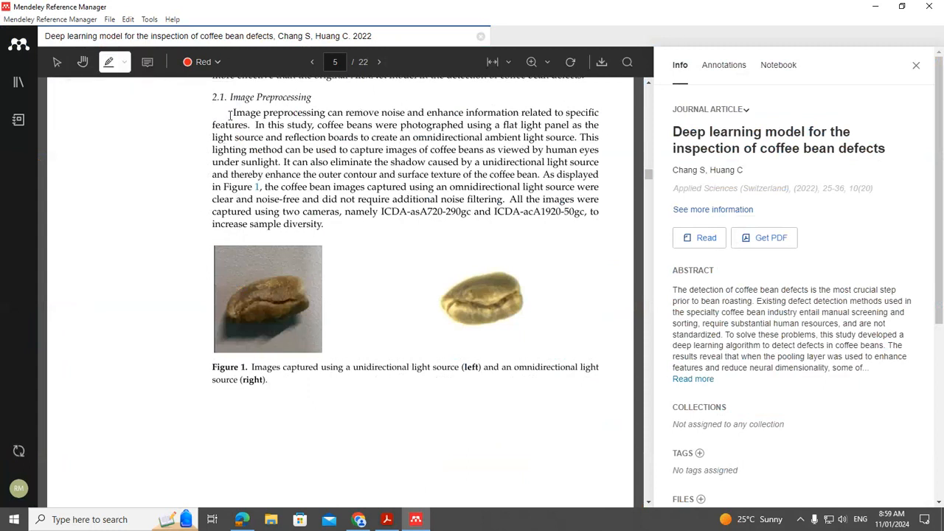
{"action": "left_click_drag", "start_coordinate": [230, 113], "coordinate": [316, 233]}
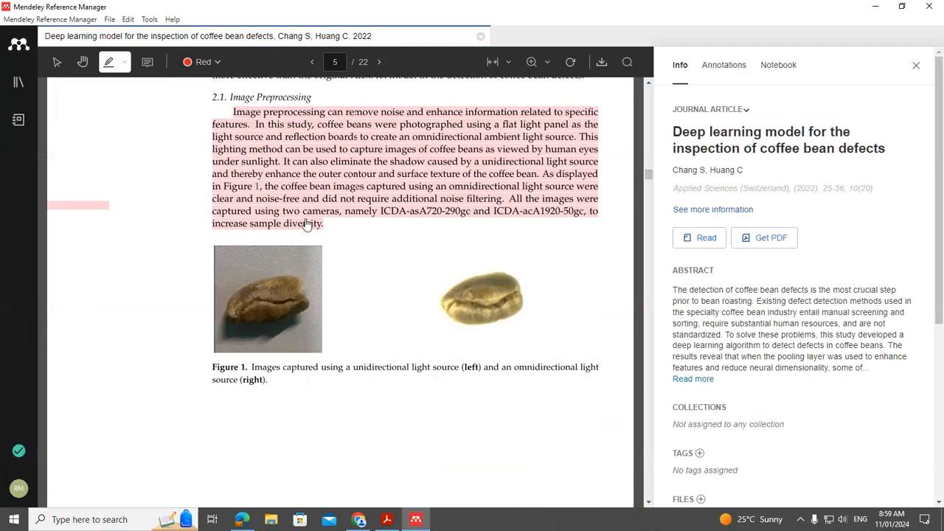
{"action": "left_click", "coordinate": [298, 194]}
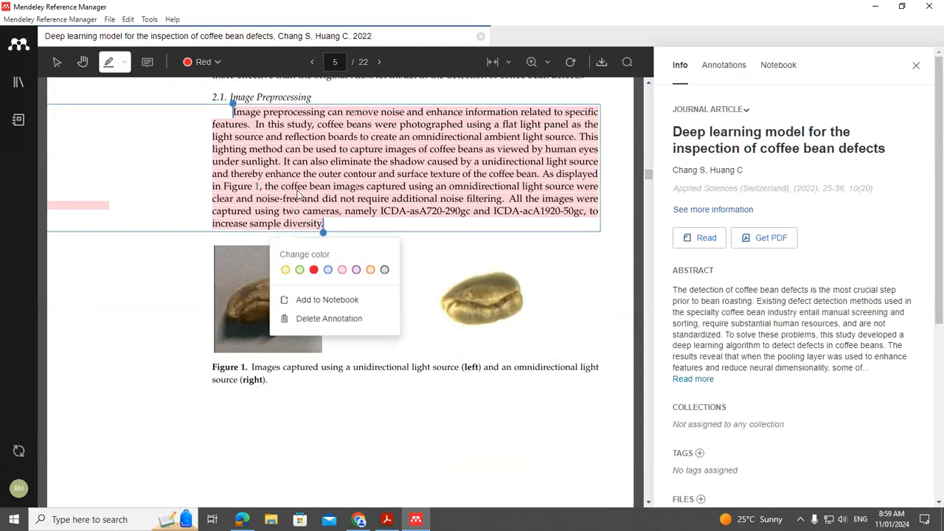
{"action": "left_click", "coordinate": [329, 319]}
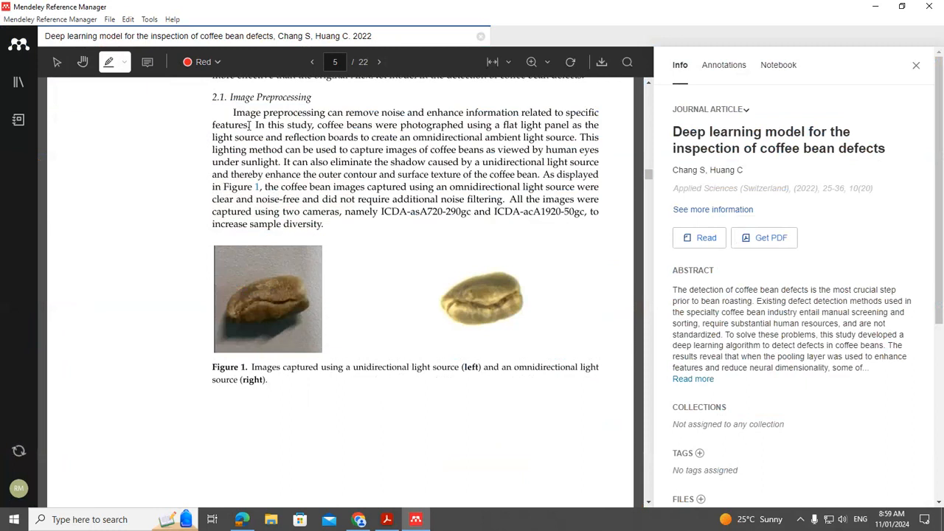
Highlight section 2.1's first two sentences in red and add a red sticky note below reading "Gunakan untuk support framework".
{"action": "mouse_move", "coordinate": [233, 112]}
{"action": "left_mouse_down"}
{"action": "mouse_move", "coordinate": [247, 125]}
{"action": "mouse_move", "coordinate": [326, 144]}
{"action": "mouse_move", "coordinate": [576, 137]}
{"action": "left_mouse_up"}
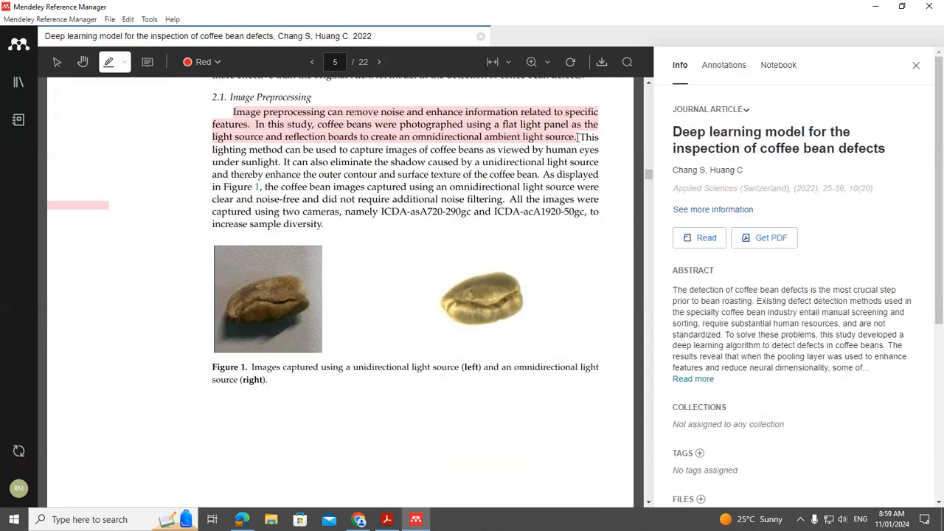
{"action": "left_click", "coordinate": [150, 62]}
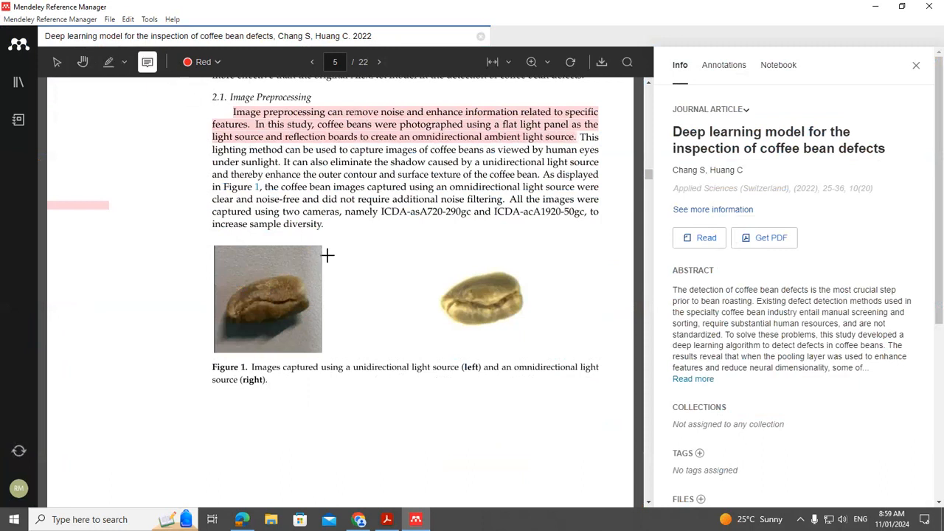
{"action": "left_click", "coordinate": [281, 156]}
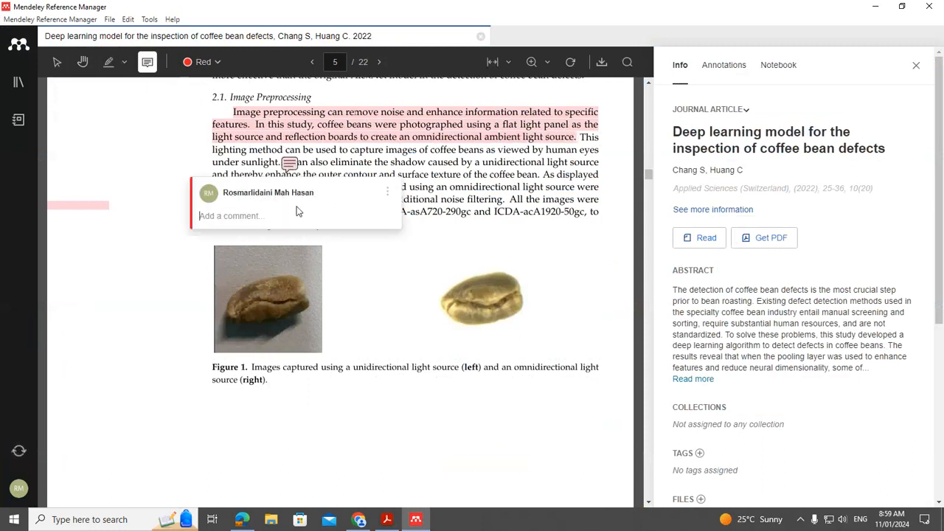
{"action": "type", "text": "Gunakan"}
{"action": "key", "text": "Return"}
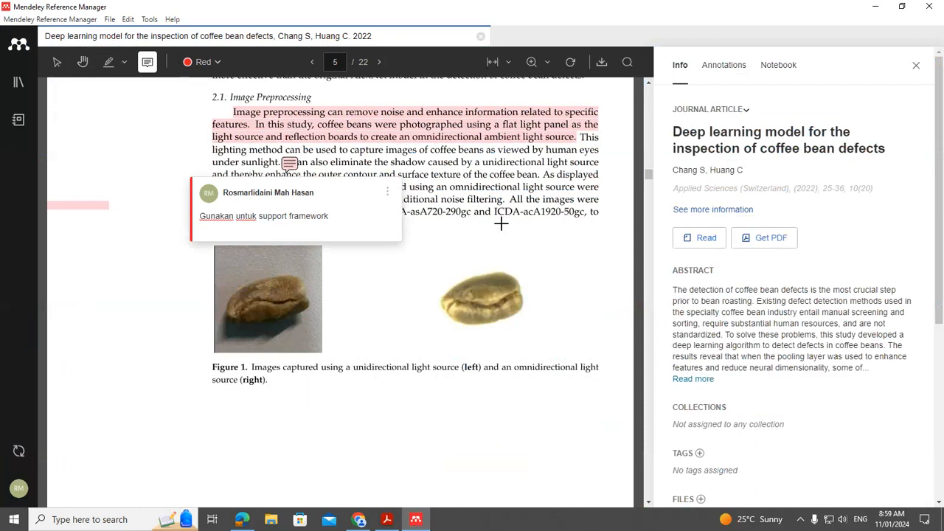
Highlight in red the page 8 passage from "mentioned that the pooling layer plays an important role" through "average pooling layer".
{"action": "scroll", "coordinate": [501, 223], "scroll_direction": "down", "scroll_amount": 10}
{"action": "scroll", "coordinate": [535, 298], "scroll_direction": "down", "scroll_amount": 15}
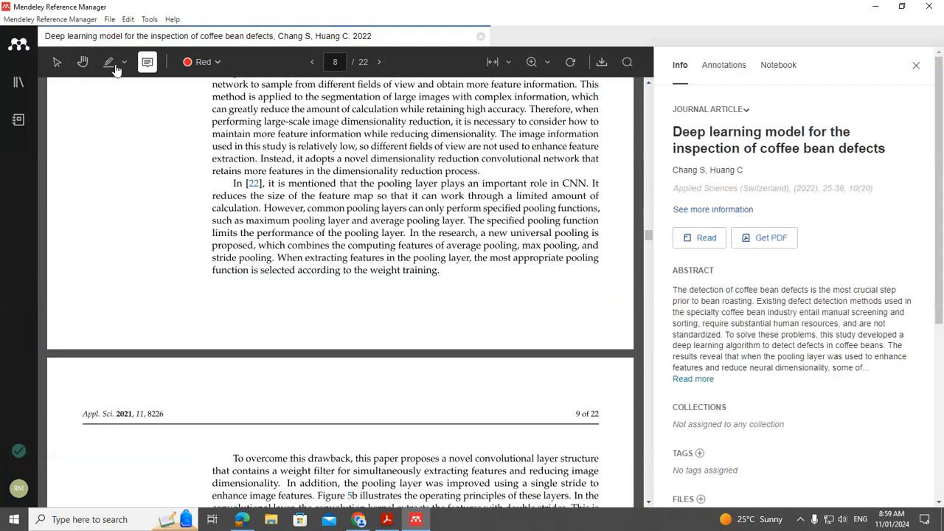
{"action": "left_click", "coordinate": [112, 65]}
{"action": "left_click", "coordinate": [125, 65]}
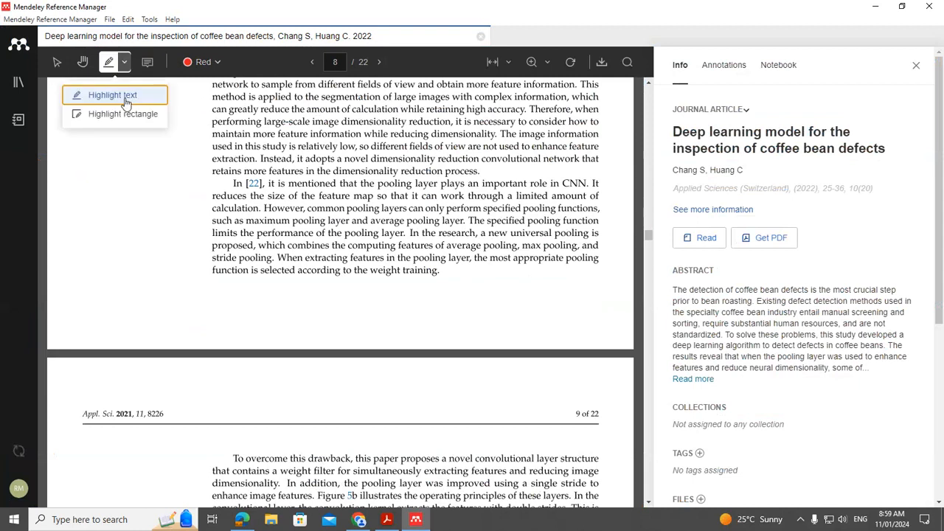
{"action": "left_click", "coordinate": [124, 94]}
{"action": "left_click_drag", "start_coordinate": [292, 184], "coordinate": [465, 220]}
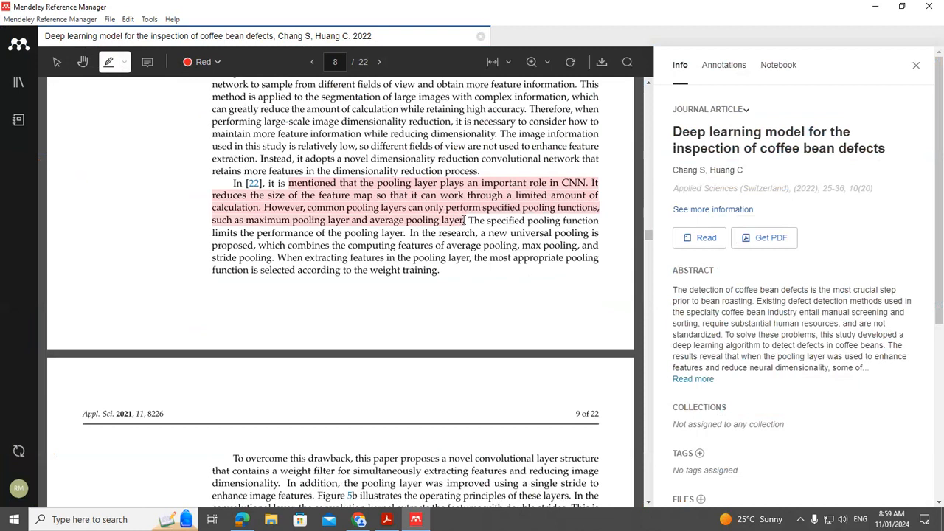
Add a red sticky note reading "Finding 4.1" just below the highlighted pooling layer passage on page 8.
{"action": "left_click", "coordinate": [148, 63]}
{"action": "left_click", "coordinate": [486, 237]}
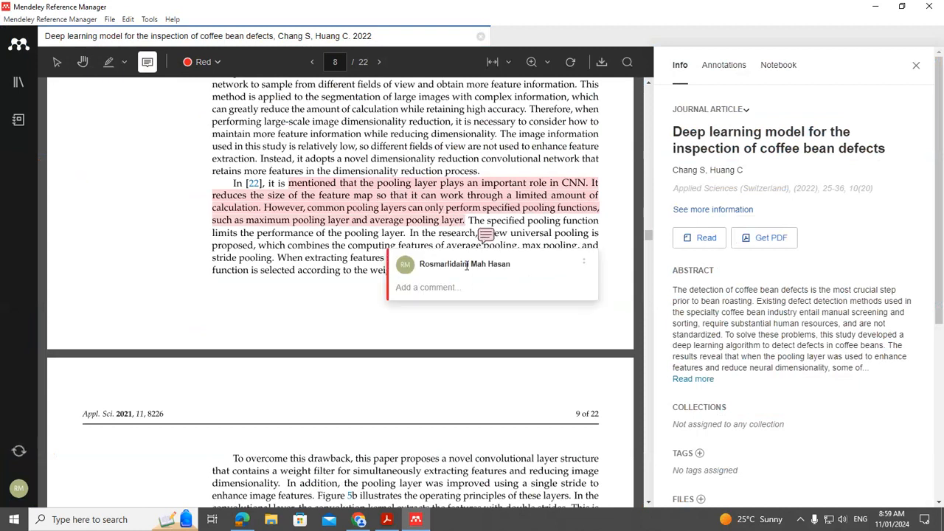
{"action": "type", "text": "Finding 4.1"}
{"action": "left_click", "coordinate": [556, 326]}
Highlight in orange the paragraph below Table 7 on page 14, from "The dimensionality reduction computations" through "perform experiments".
{"action": "scroll", "coordinate": [501, 314], "scroll_direction": "down", "scroll_amount": 15}
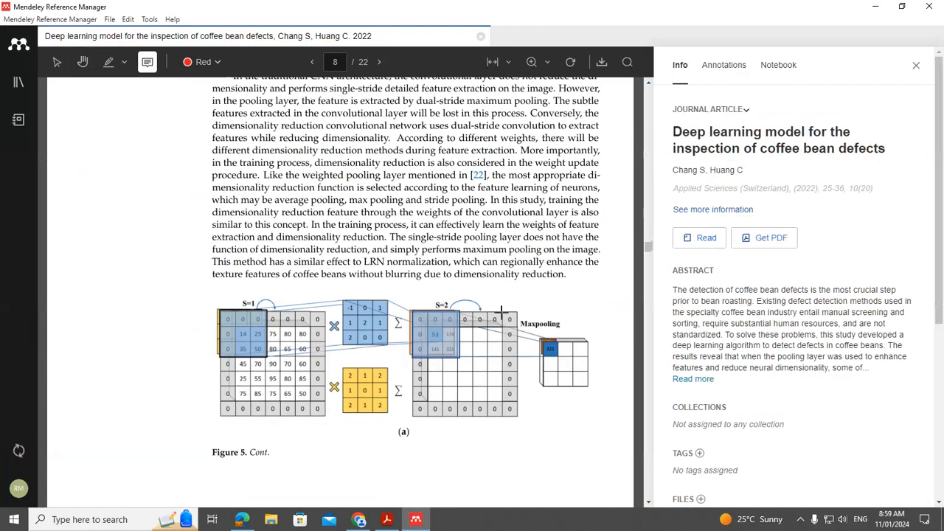
{"action": "scroll", "coordinate": [499, 304], "scroll_direction": "down", "scroll_amount": 10}
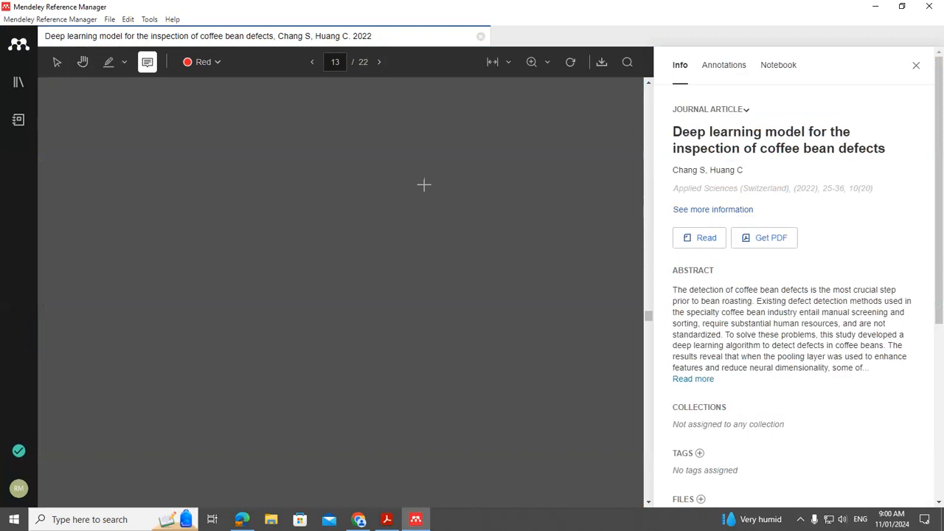
{"action": "scroll", "coordinate": [423, 185], "scroll_direction": "down", "scroll_amount": 5}
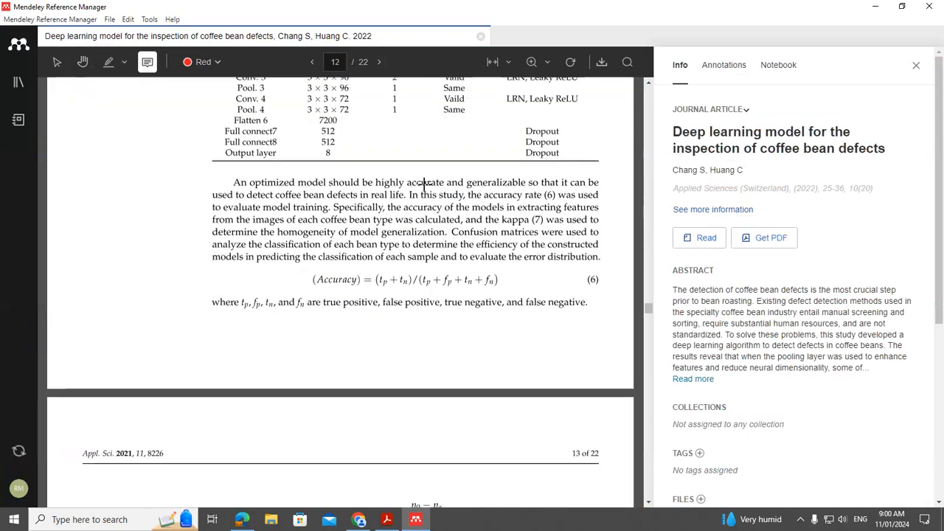
{"action": "scroll", "coordinate": [424, 185], "scroll_direction": "down", "scroll_amount": 10}
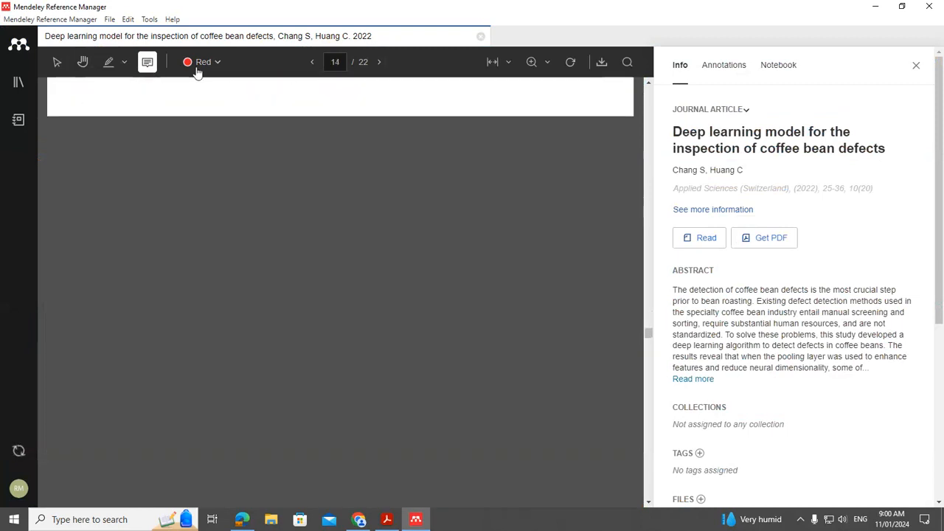
{"action": "left_click", "coordinate": [203, 62]}
{"action": "left_click", "coordinate": [204, 208]}
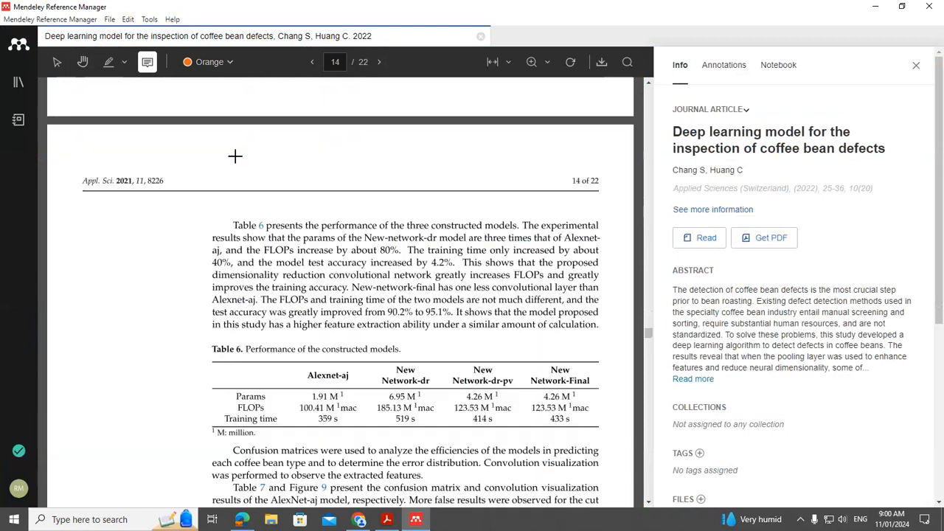
{"action": "left_click", "coordinate": [109, 62]}
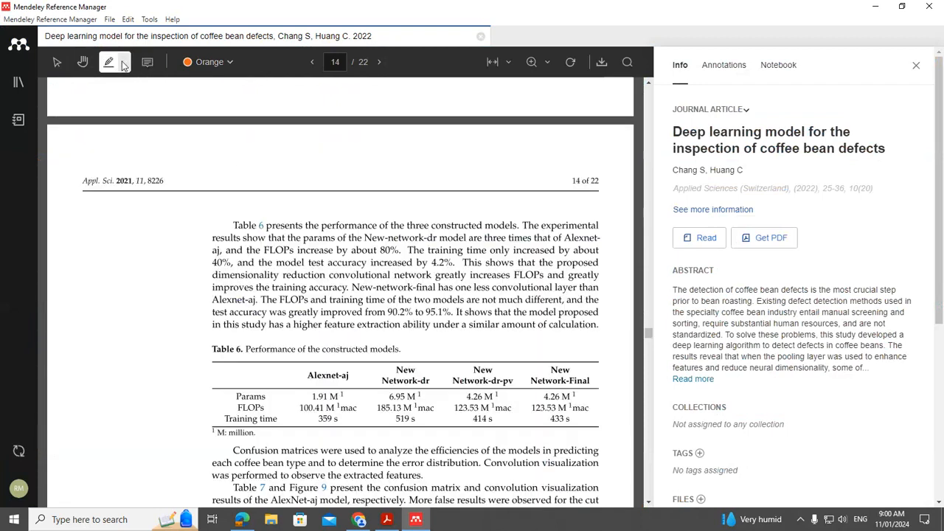
{"action": "left_click", "coordinate": [124, 62]}
{"action": "left_click", "coordinate": [127, 96]}
{"action": "scroll", "coordinate": [340, 303], "scroll_direction": "down", "scroll_amount": 5}
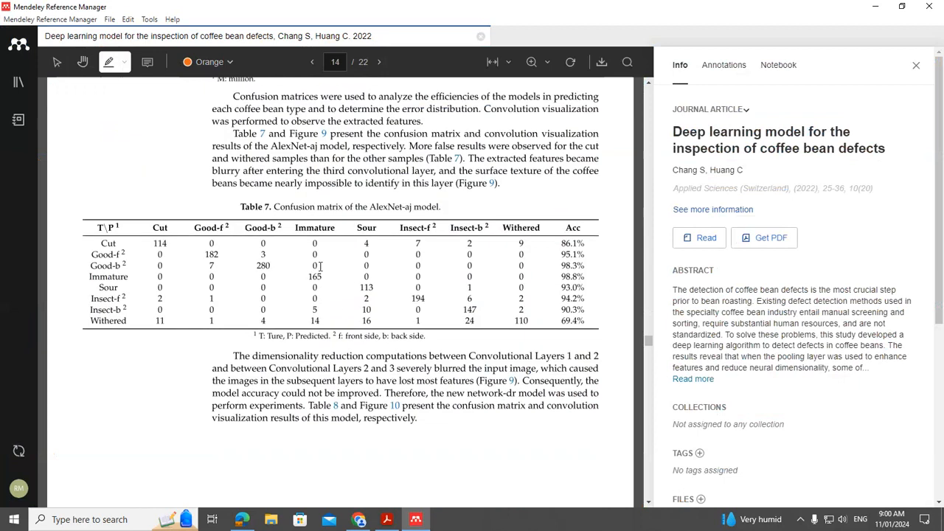
{"action": "left_click_drag", "start_coordinate": [235, 356], "coordinate": [303, 407]}
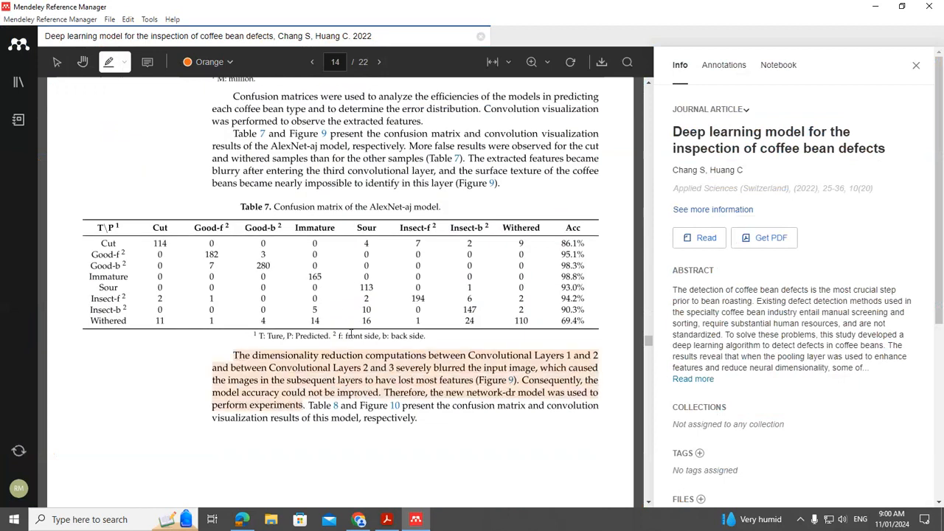
Add an orange sticky note reading "Finding 4.5" at the end of the highlighted passage below Table 7.
{"action": "left_click", "coordinate": [148, 64]}
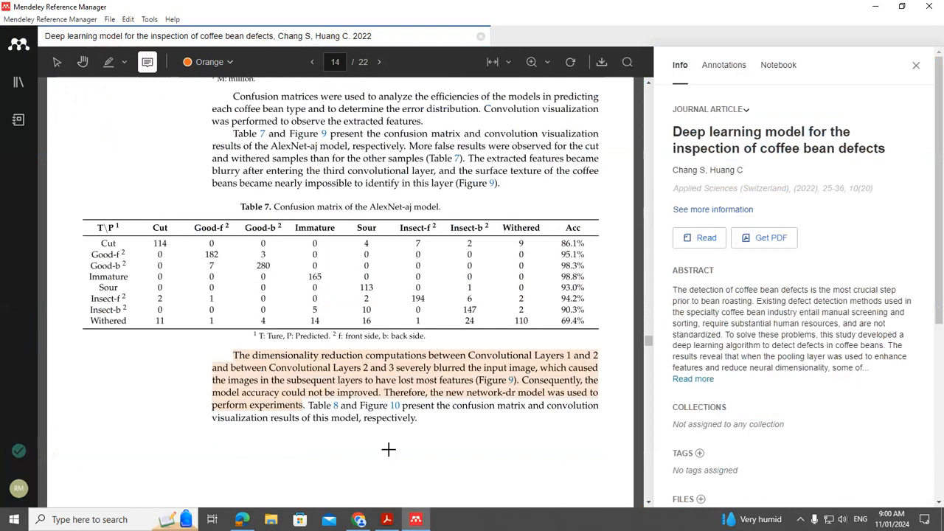
{"action": "left_click", "coordinate": [303, 416]}
{"action": "type", "text": "Finding 4.5"}
{"action": "key", "text": "Return"}
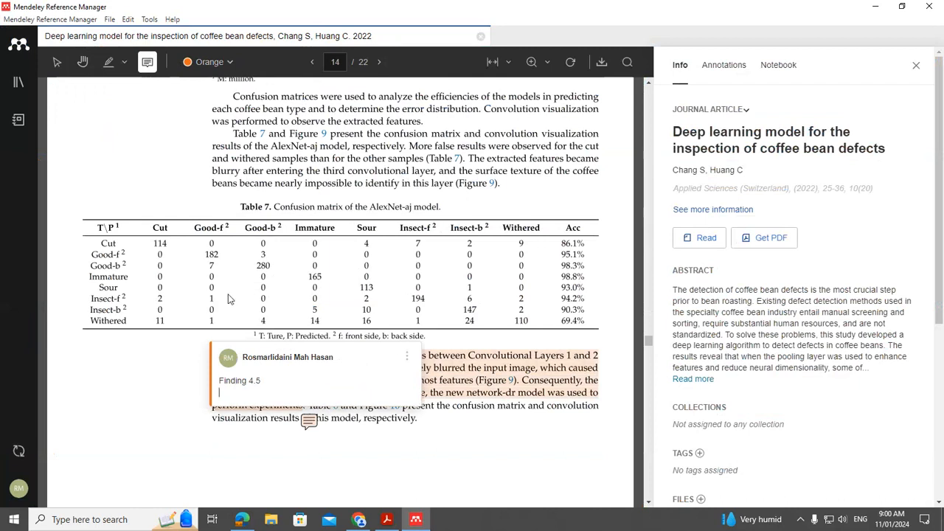
{"action": "left_click", "coordinate": [606, 220]}
Highlight the whole of reference 28 at the end of the reference list on page 22 in orange.
{"action": "scroll", "coordinate": [652, 391], "scroll_direction": "down", "scroll_amount": 4}
{"action": "left_click_drag", "start_coordinate": [650, 405], "coordinate": [649, 490]}
{"action": "scroll", "coordinate": [104, 89], "scroll_direction": "up", "scroll_amount": 2}
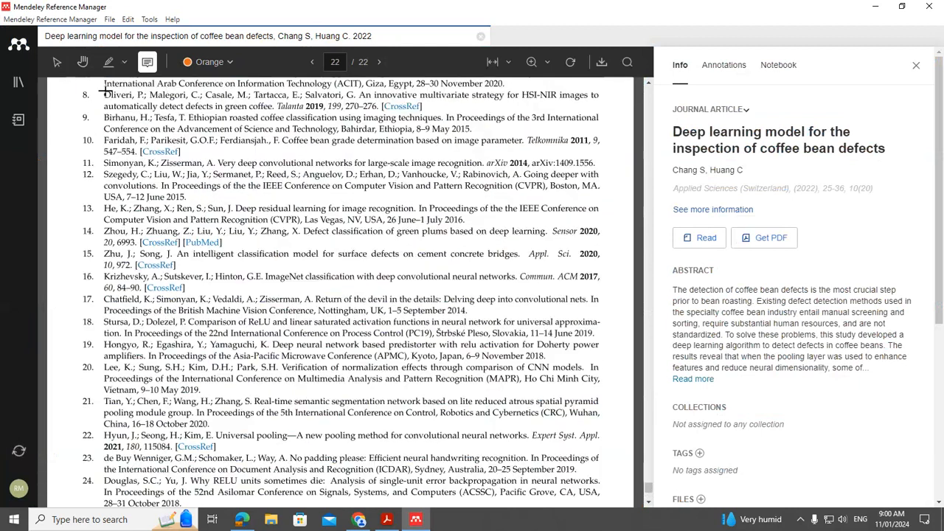
{"action": "scroll", "coordinate": [127, 154], "scroll_direction": "down", "scroll_amount": 3}
{"action": "left_click", "coordinate": [124, 62]}
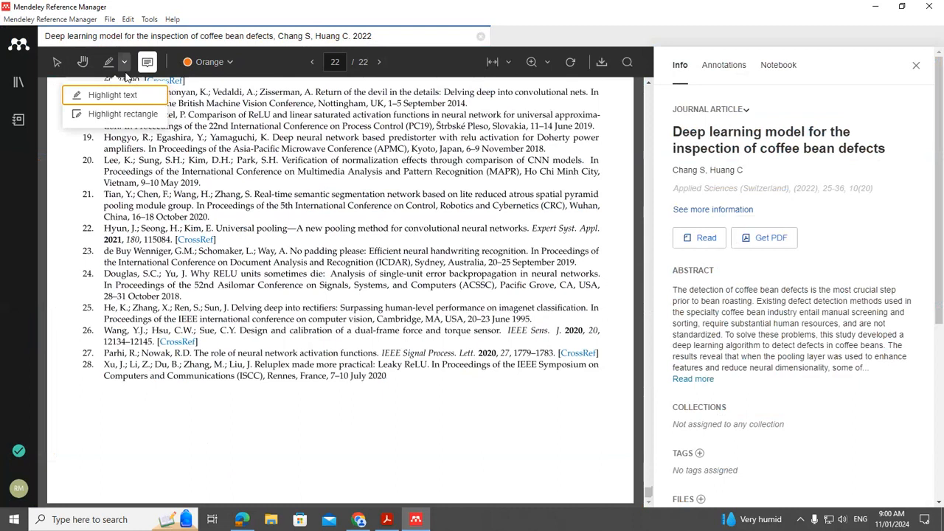
{"action": "left_click", "coordinate": [116, 95]}
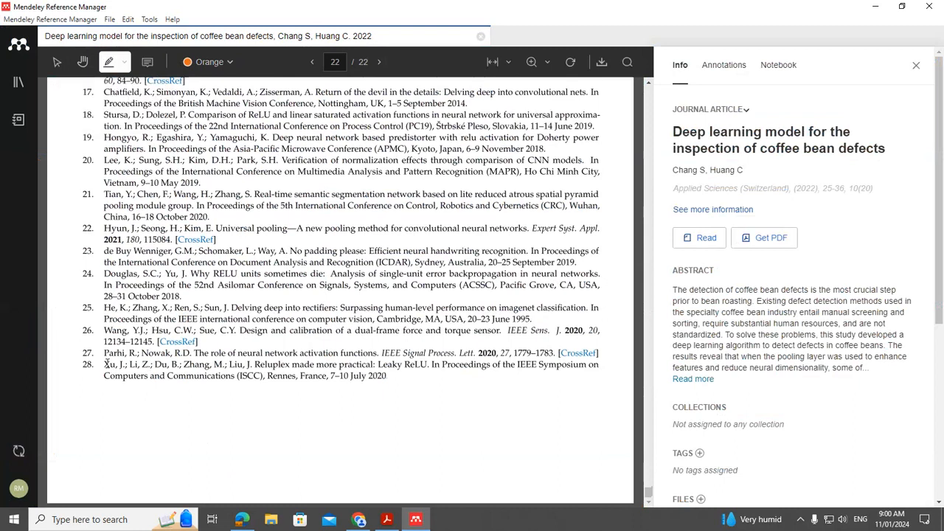
{"action": "left_click_drag", "start_coordinate": [105, 364], "coordinate": [387, 376]}
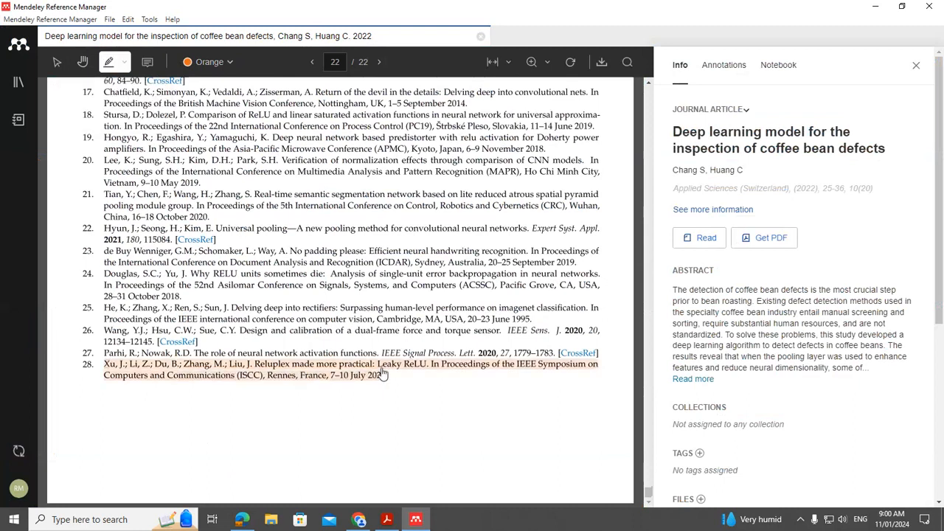
Add an orange sticky note reading "Dapatkan artikel ini" just below the highlighted reference 28.
{"action": "left_click", "coordinate": [148, 62]}
{"action": "left_click", "coordinate": [279, 390]}
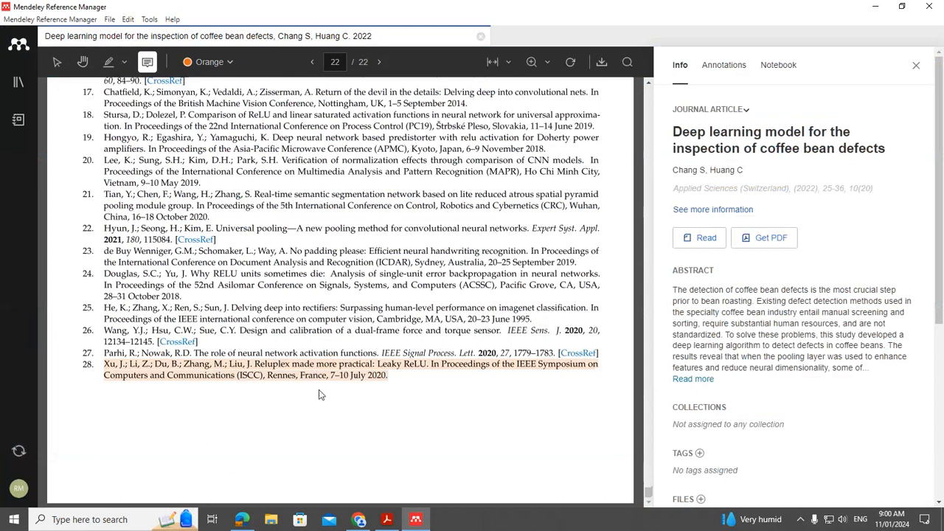
{"action": "type", "text": "D"}
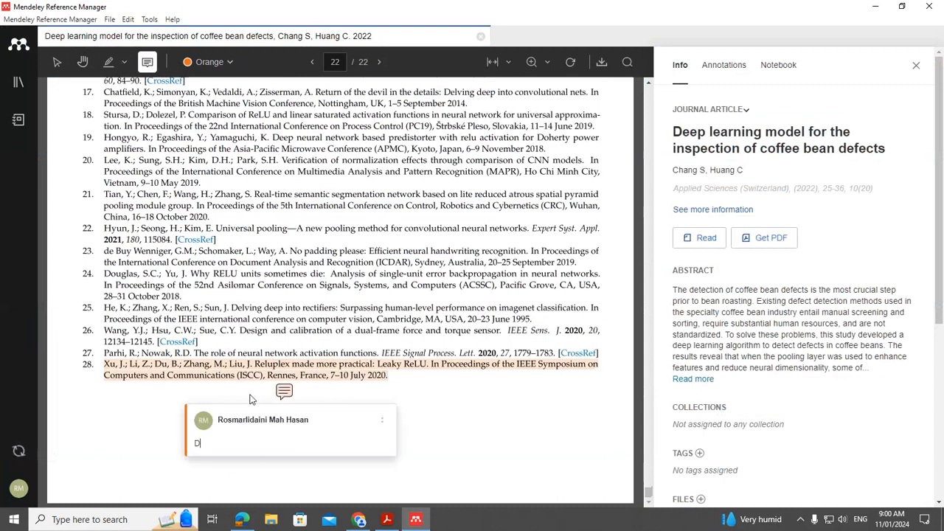
{"action": "type", "text": "apatkan artikel ini"}
{"action": "left_click", "coordinate": [423, 277]}
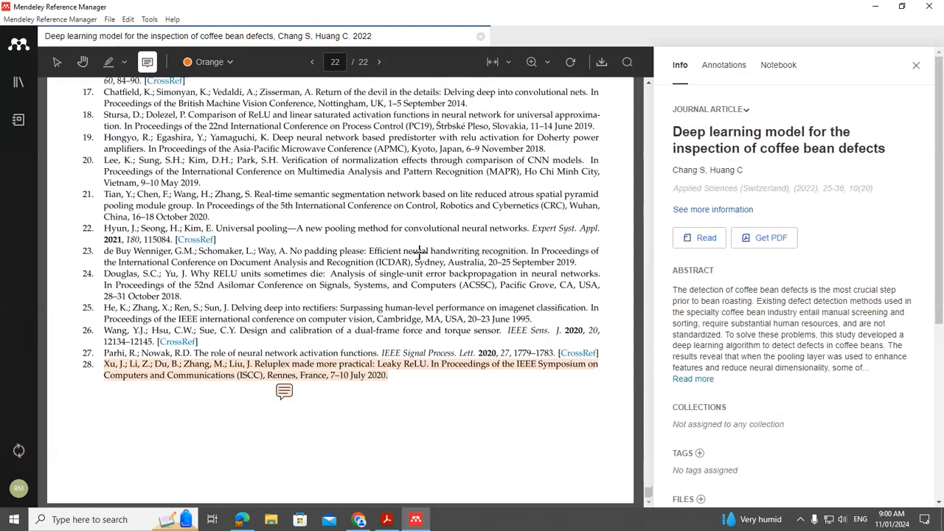
Return to the article's first page, passing back over the discussion and results pages.
{"action": "scroll", "coordinate": [425, 276], "scroll_direction": "up", "scroll_amount": 15}
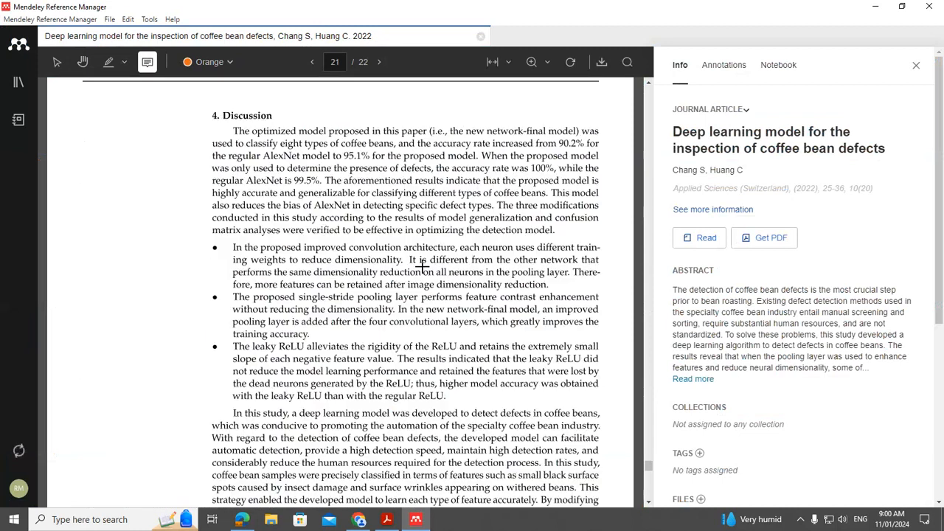
{"action": "scroll", "coordinate": [475, 273], "scroll_direction": "up", "scroll_amount": 20}
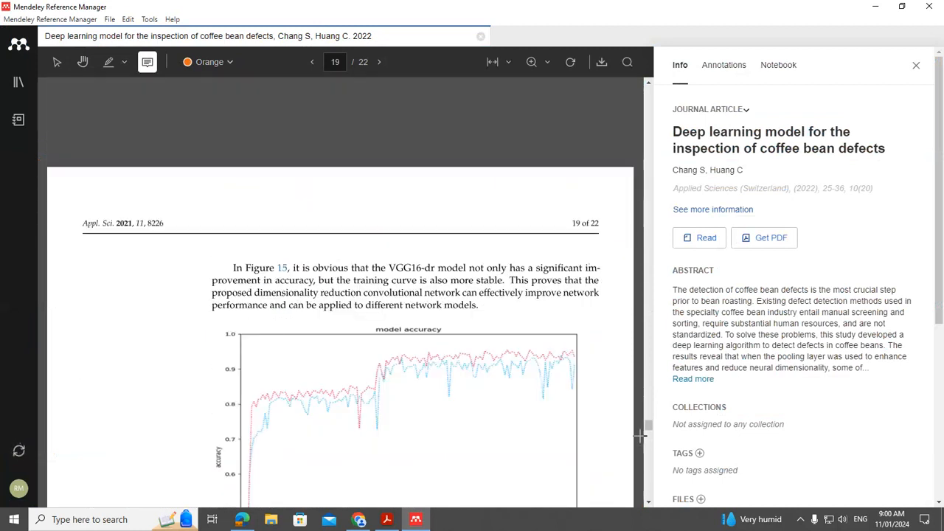
{"action": "left_click_drag", "start_coordinate": [649, 426], "coordinate": [666, 98]}
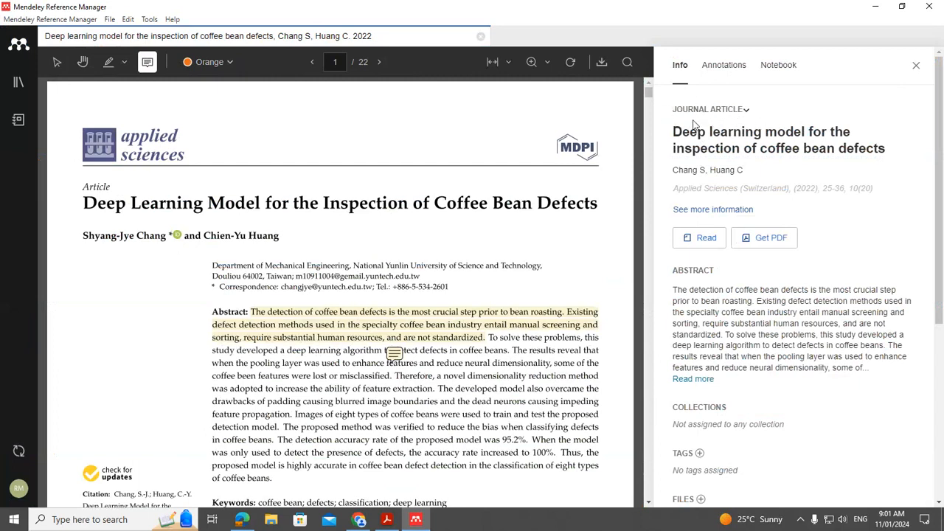
Review the article's bibliographic details, covering the authors, the journal, year, pages, volume and issue fields, and the identifiers.
{"action": "left_click", "coordinate": [721, 170]}
{"action": "left_click", "coordinate": [718, 209]}
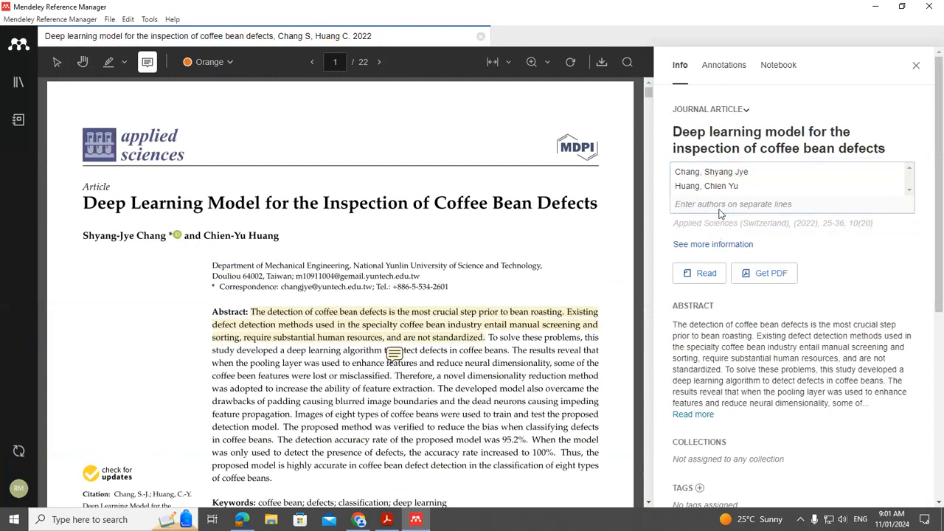
{"action": "left_click", "coordinate": [717, 190]}
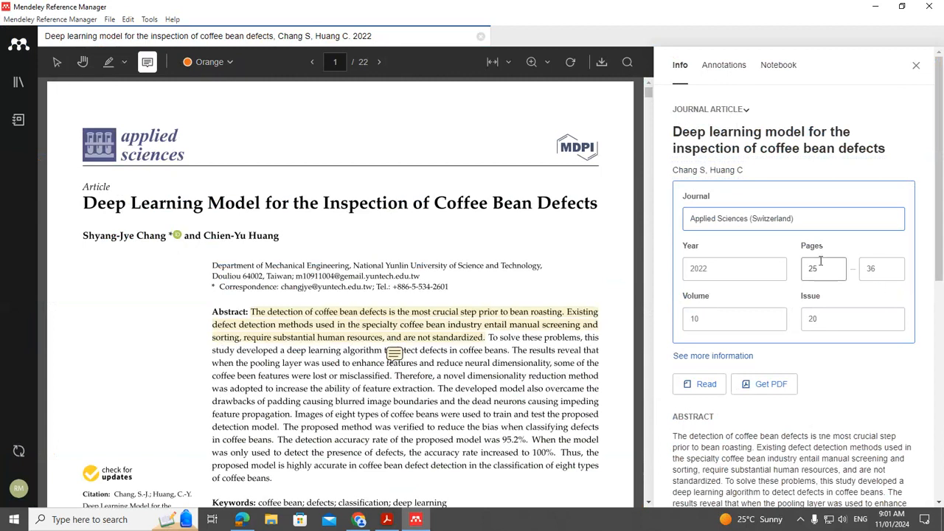
{"action": "scroll", "coordinate": [820, 299], "scroll_direction": "down", "scroll_amount": 4}
{"action": "scroll", "coordinate": [832, 300], "scroll_direction": "down", "scroll_amount": 3}
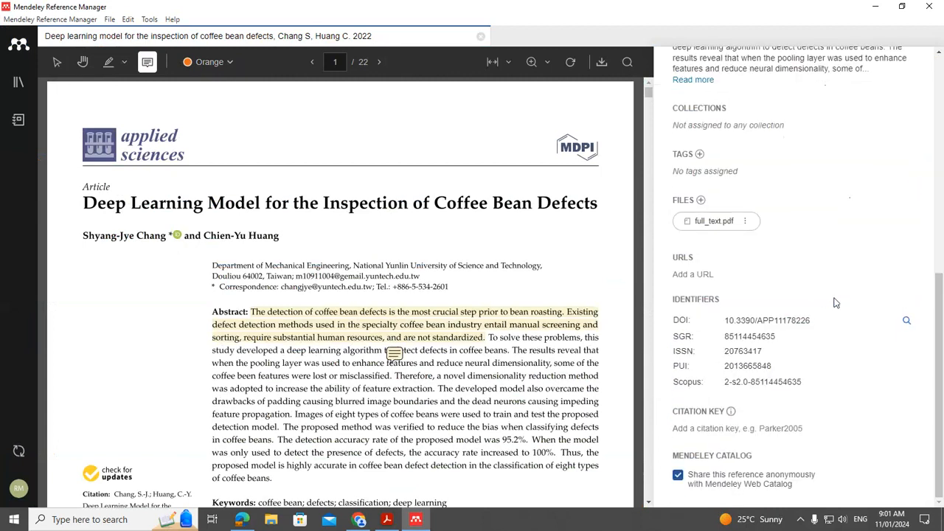
{"action": "scroll", "coordinate": [836, 302], "scroll_direction": "up", "scroll_amount": 5}
{"action": "scroll", "coordinate": [835, 302], "scroll_direction": "up", "scroll_amount": 2}
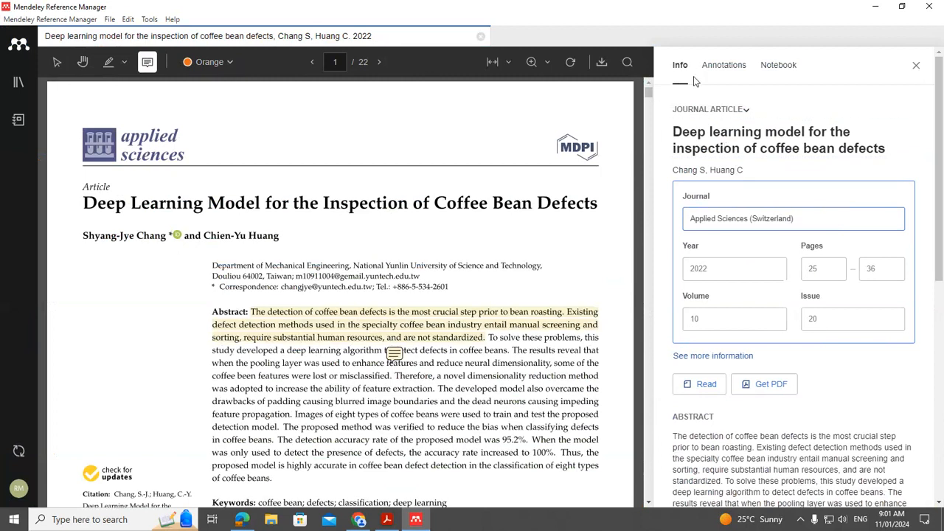
Review the article's annotation list and jump to the notes "Gunakan untuk support framework", "Finding 4.1", "Finding 4.5" and "Dapatkan artikel ini".
{"action": "left_click", "coordinate": [727, 69]}
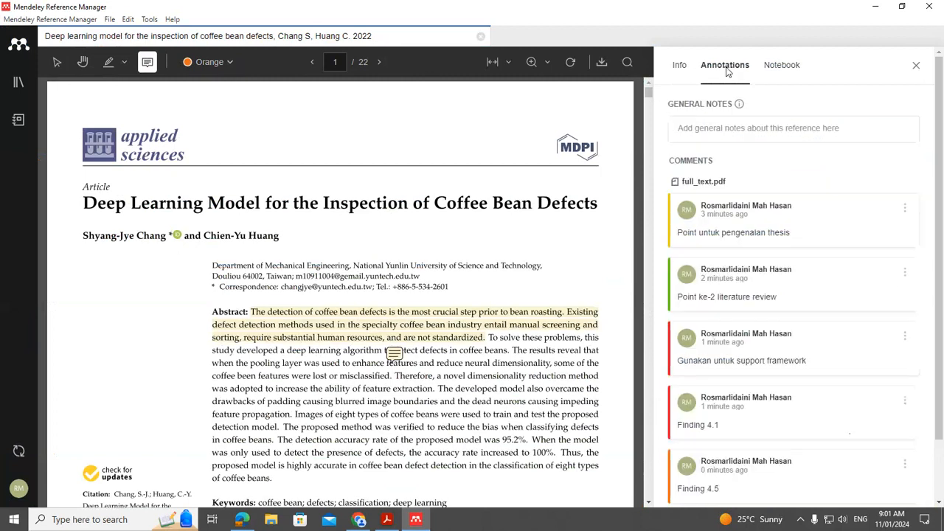
{"action": "scroll", "coordinate": [773, 362], "scroll_direction": "down", "scroll_amount": 2}
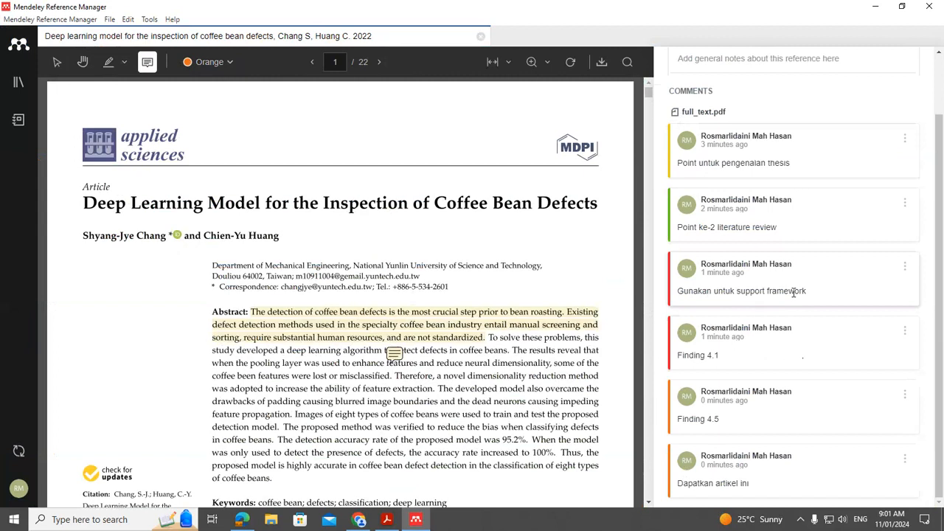
{"action": "left_click", "coordinate": [734, 284]}
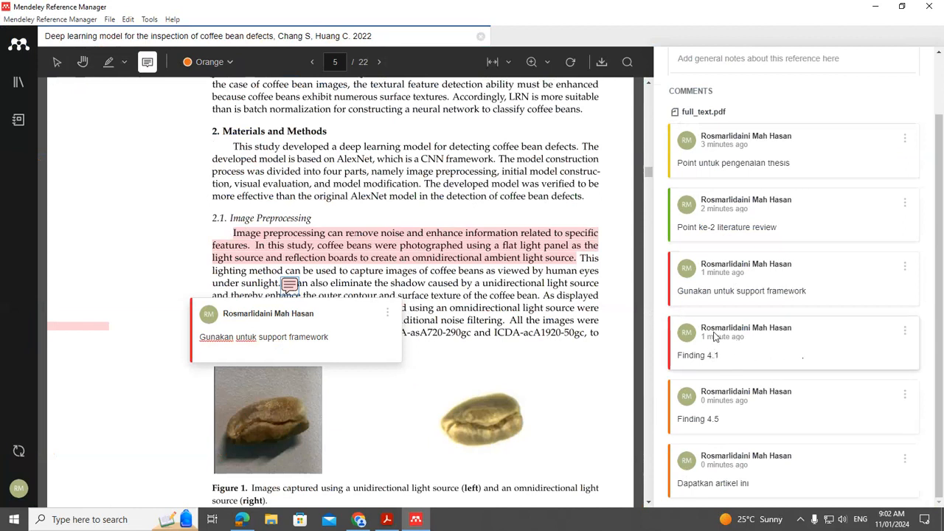
{"action": "left_click", "coordinate": [701, 353]}
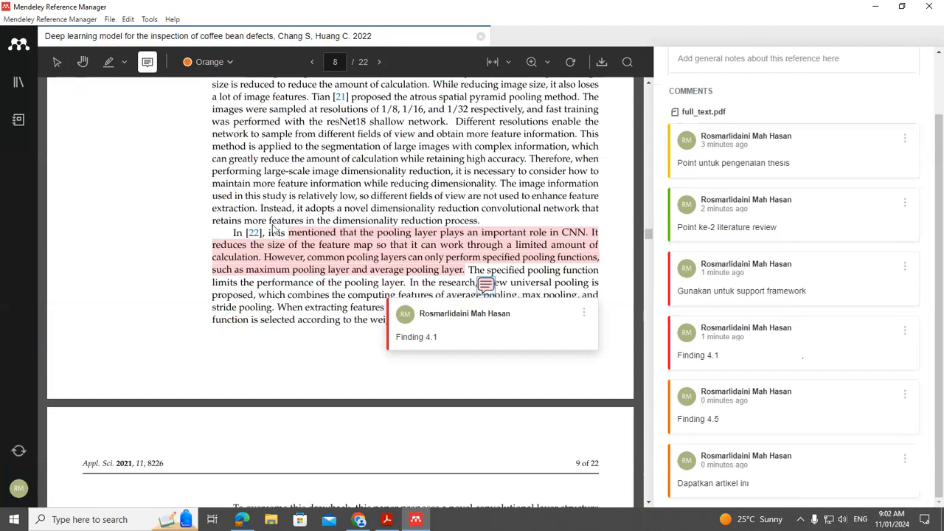
{"action": "left_click", "coordinate": [774, 409]}
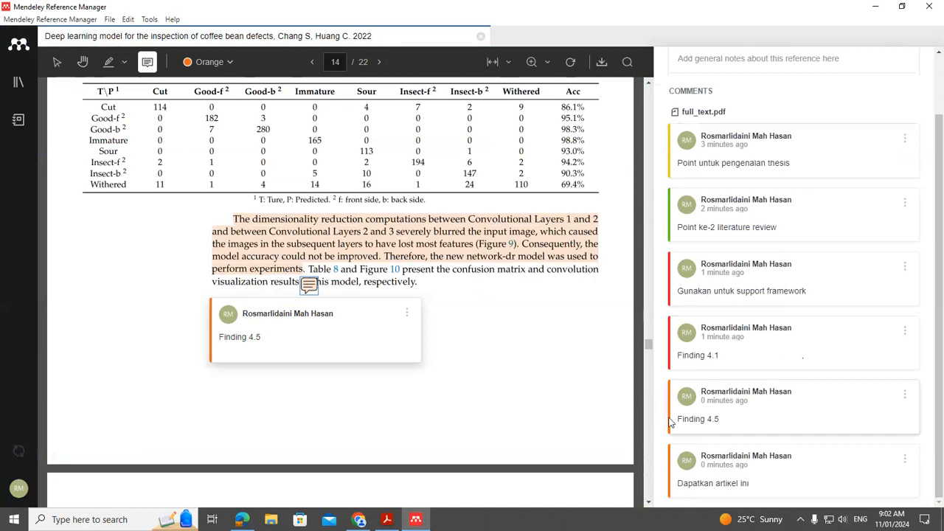
{"action": "left_click", "coordinate": [708, 466]}
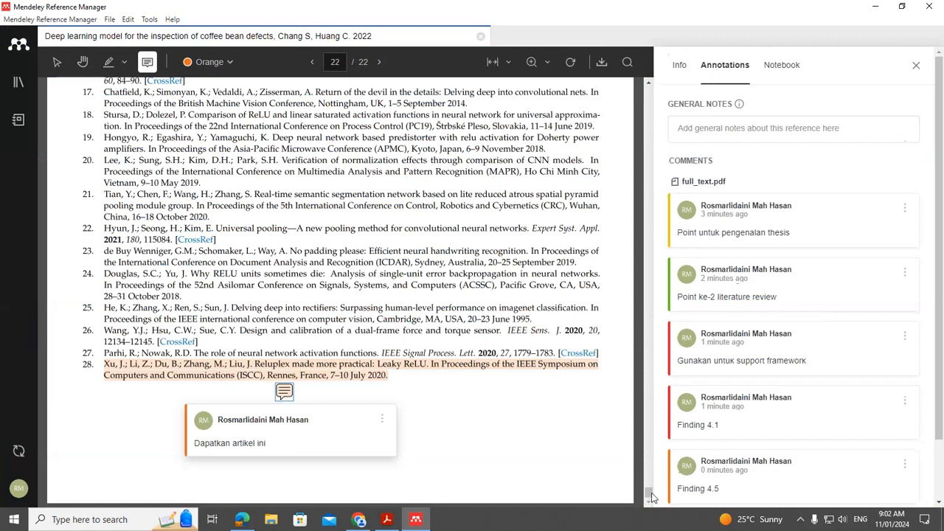
Show the article's bibliographic details again and move back up through the reference list.
{"action": "left_click_drag", "start_coordinate": [656, 288], "coordinate": [497, 263]}
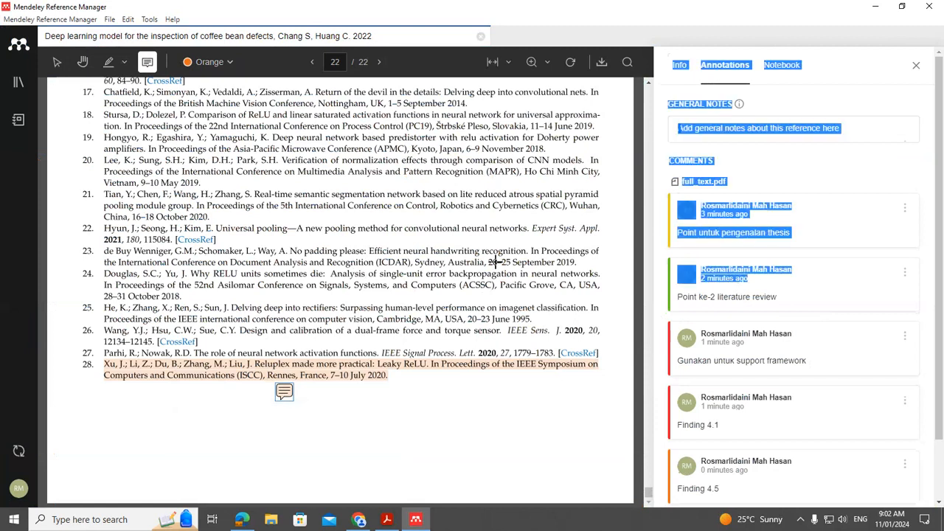
{"action": "left_click", "coordinate": [679, 66]}
{"action": "scroll", "coordinate": [396, 318], "scroll_direction": "up", "scroll_amount": 15}
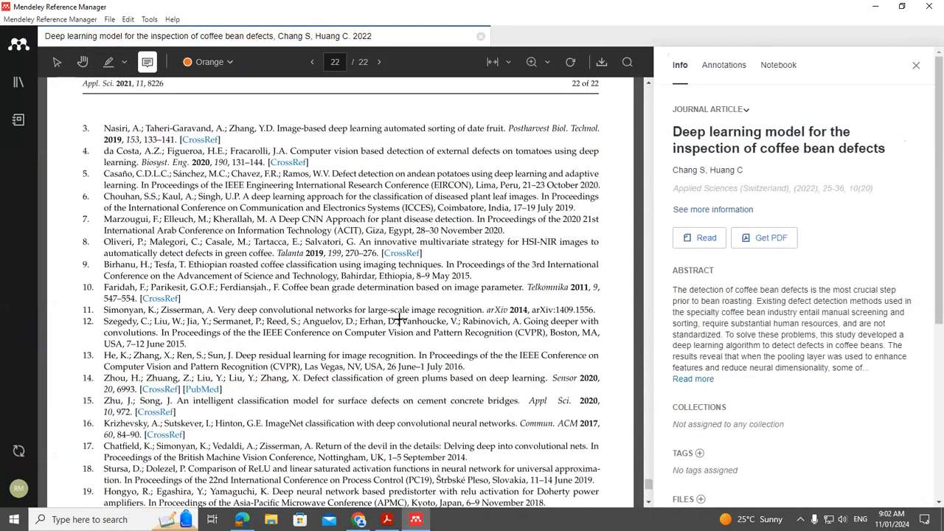
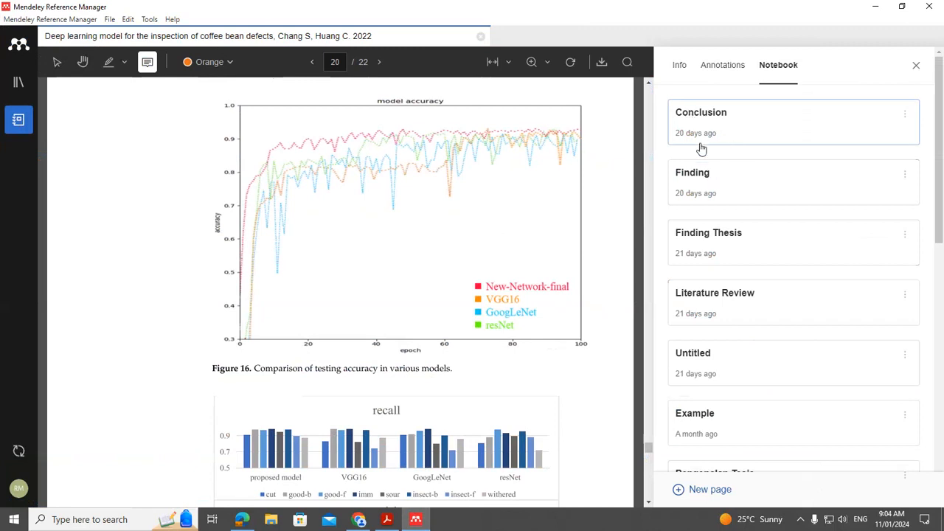
Open the notebook page "Finding", return to the page list, and open "Conclusion" to read its collected quotes.
{"action": "left_click", "coordinate": [695, 179]}
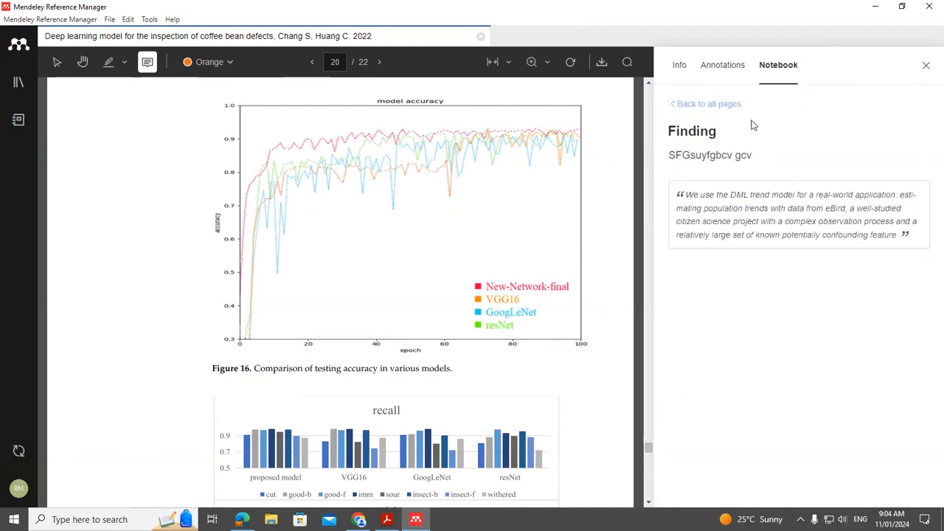
{"action": "left_click", "coordinate": [685, 113]}
{"action": "left_click", "coordinate": [703, 116]}
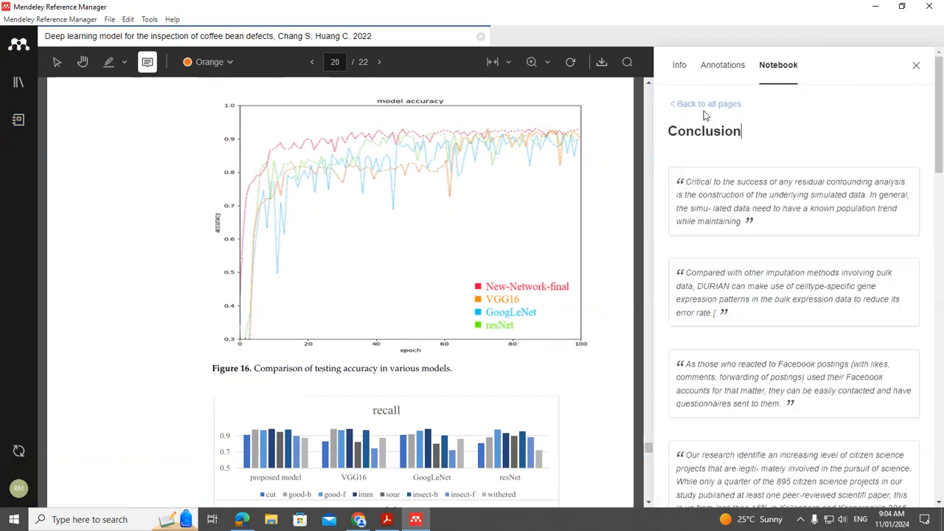
{"action": "scroll", "coordinate": [316, 288], "scroll_direction": "down", "scroll_amount": 1}
{"action": "scroll", "coordinate": [320, 284], "scroll_direction": "up", "scroll_amount": 10}
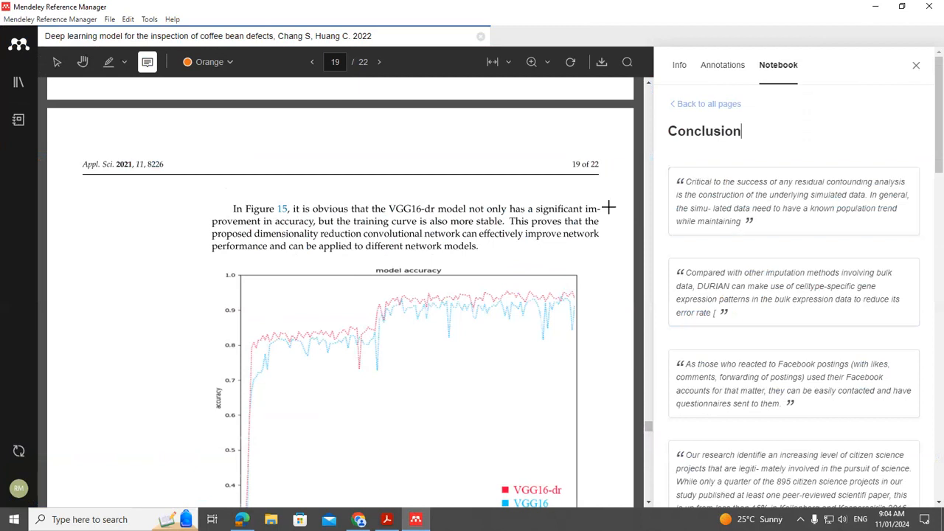
{"action": "scroll", "coordinate": [708, 237], "scroll_direction": "down", "scroll_amount": 3}
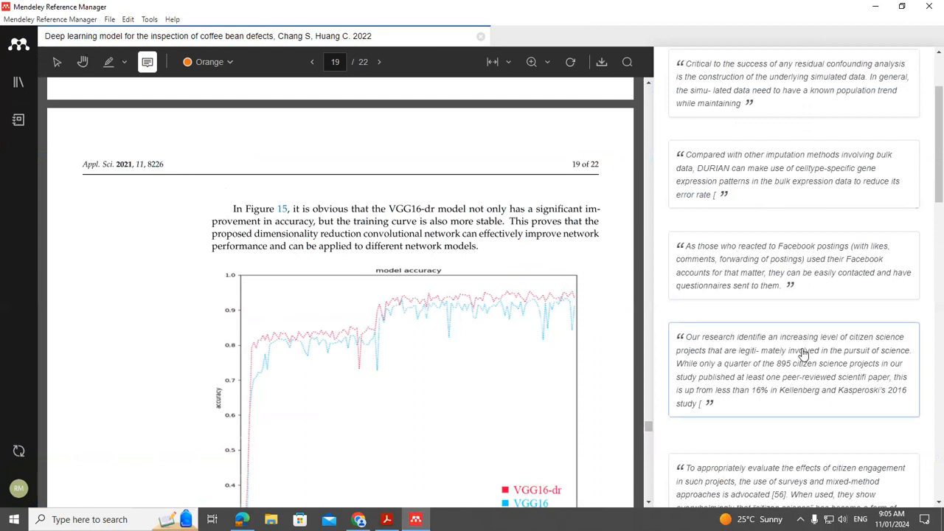
{"action": "scroll", "coordinate": [802, 354], "scroll_direction": "up", "scroll_amount": 3}
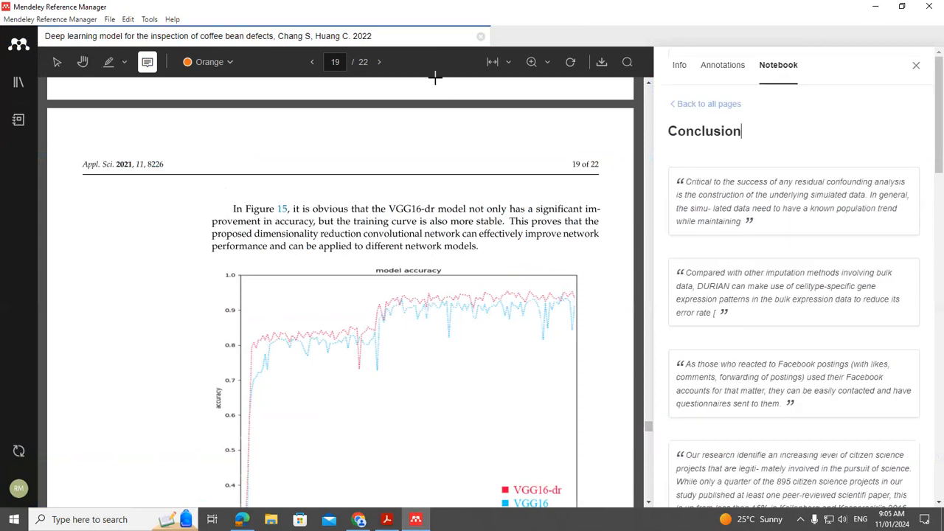
Close the coffee bean article, trace the first, second and fourth Conclusion quotes to their source passages, and look over the remaining quotes.
{"action": "left_click", "coordinate": [480, 36]}
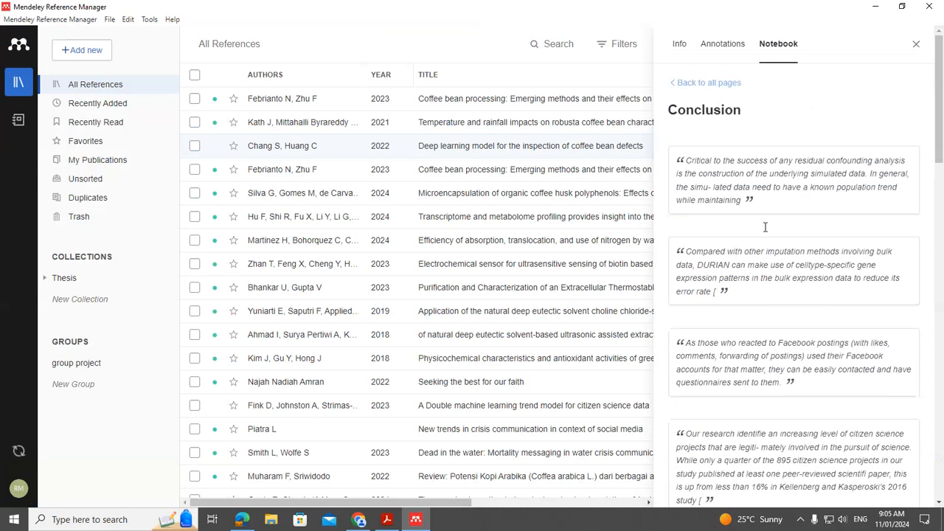
{"action": "left_click", "coordinate": [736, 179]}
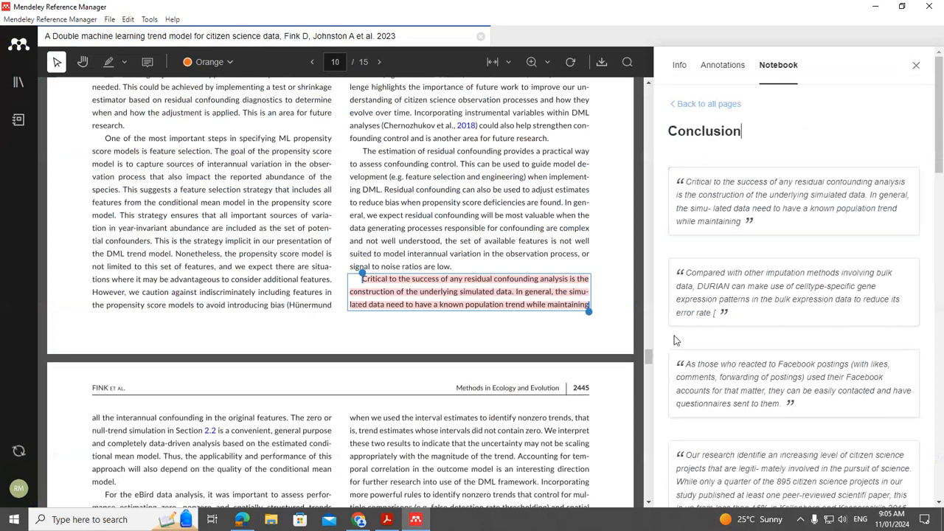
{"action": "left_click", "coordinate": [706, 298]}
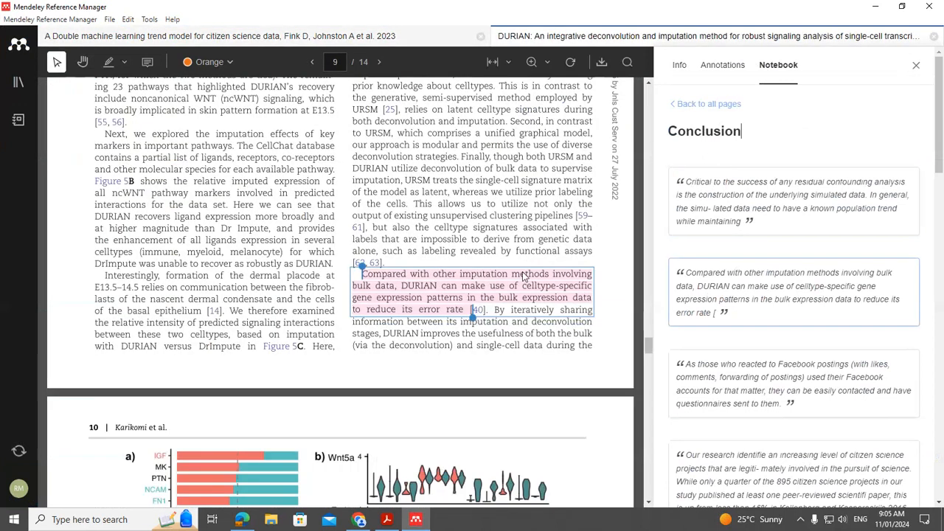
{"action": "scroll", "coordinate": [838, 335], "scroll_direction": "down", "scroll_amount": 3}
{"action": "left_click", "coordinate": [712, 309]}
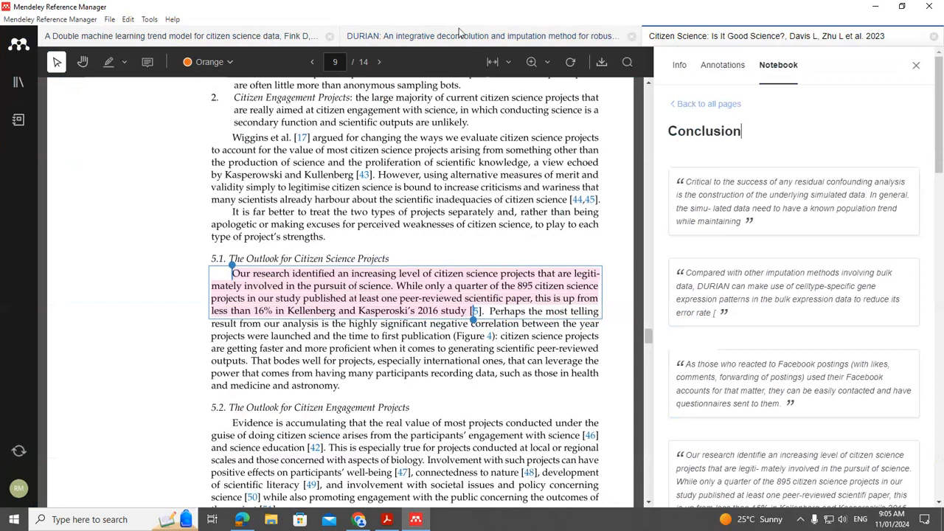
{"action": "scroll", "coordinate": [763, 435], "scroll_direction": "down", "scroll_amount": 3}
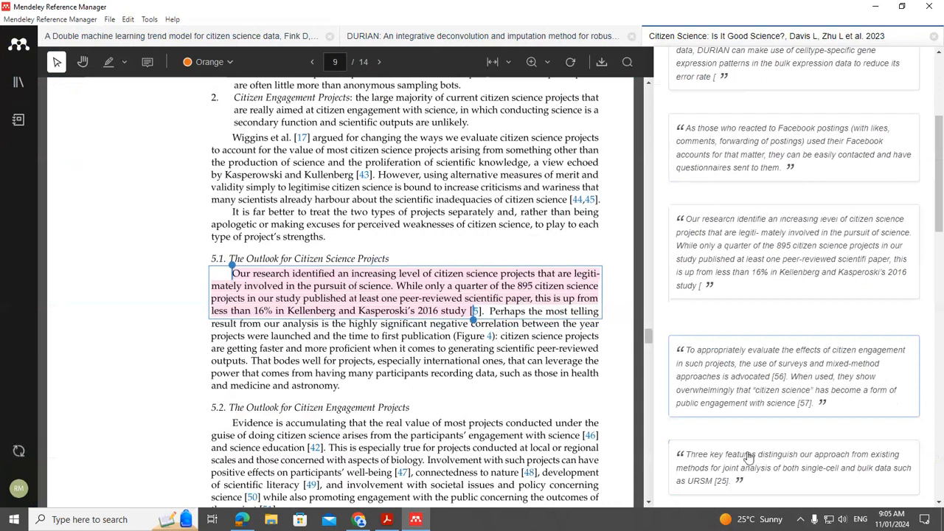
{"action": "scroll", "coordinate": [747, 443], "scroll_direction": "up", "scroll_amount": 2}
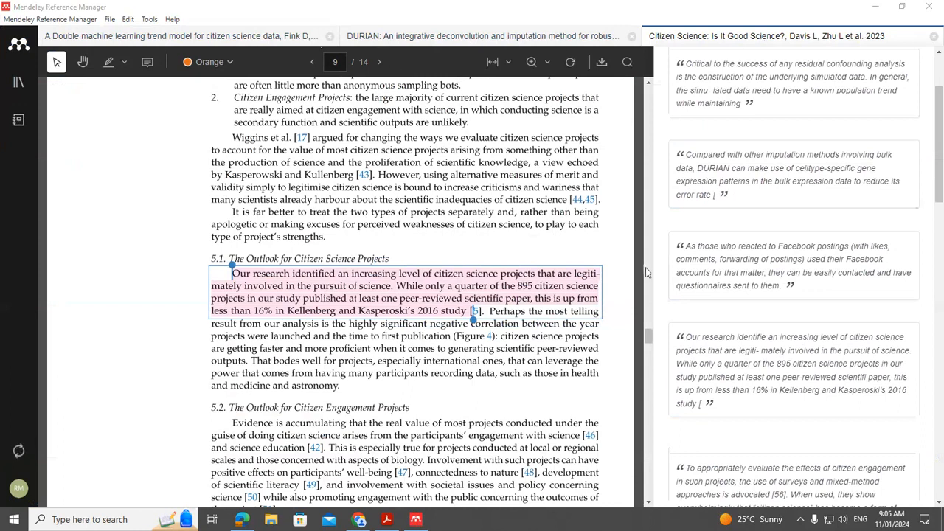
{"action": "scroll", "coordinate": [708, 347], "scroll_direction": "up", "scroll_amount": 2}
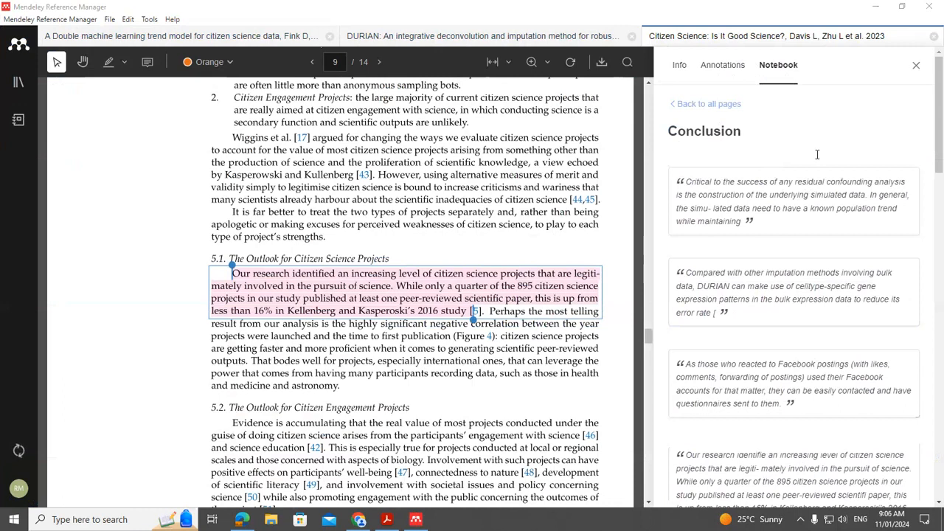
Switch to the Acrobat slides, read Notebook slides 13 and 14, and return to Mendeley Reference Manager.
{"action": "left_click", "coordinate": [387, 519]}
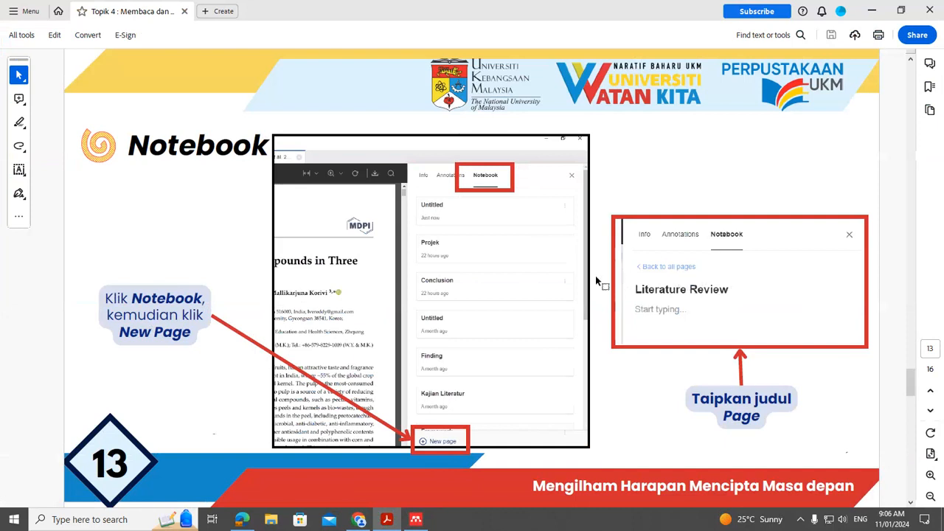
{"action": "scroll", "coordinate": [673, 269], "scroll_direction": "down", "scroll_amount": 2}
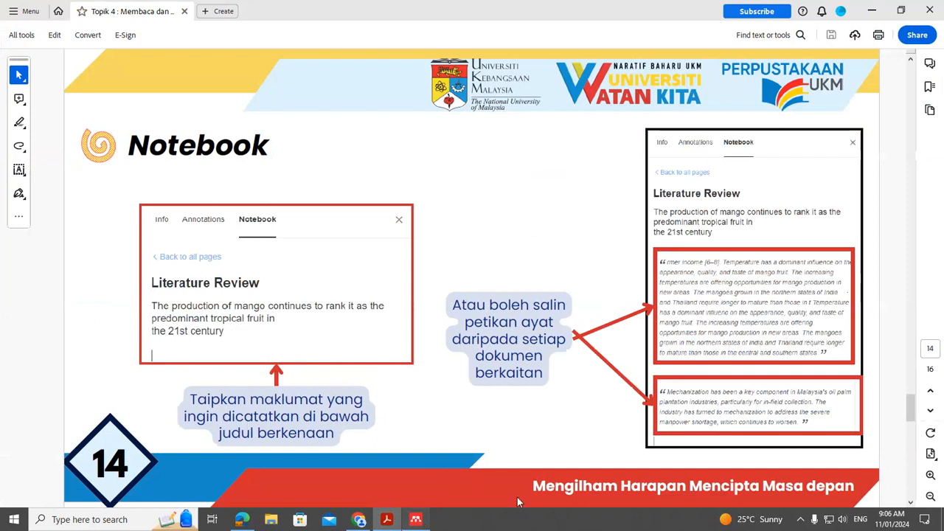
{"action": "left_click", "coordinate": [416, 519]}
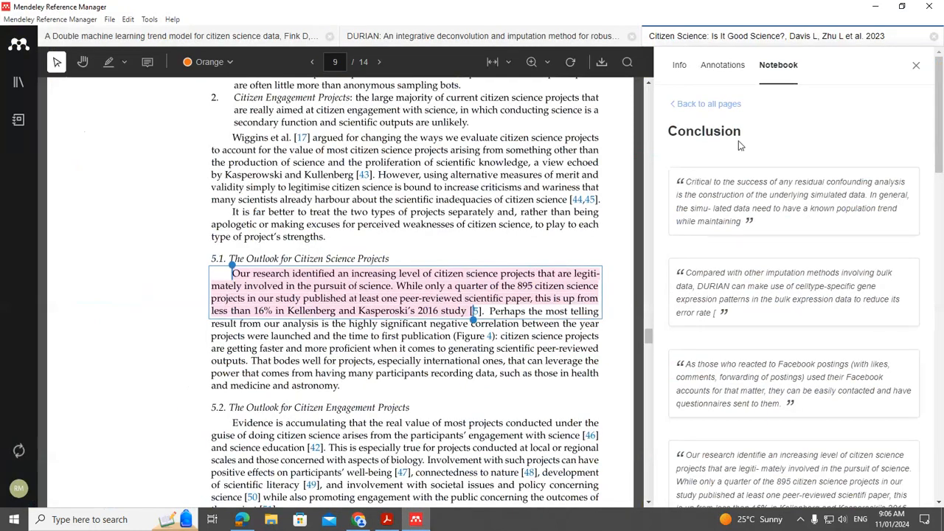
Create a new notebook page titled "Framework" and return to the list of all pages.
{"action": "left_click", "coordinate": [675, 105]}
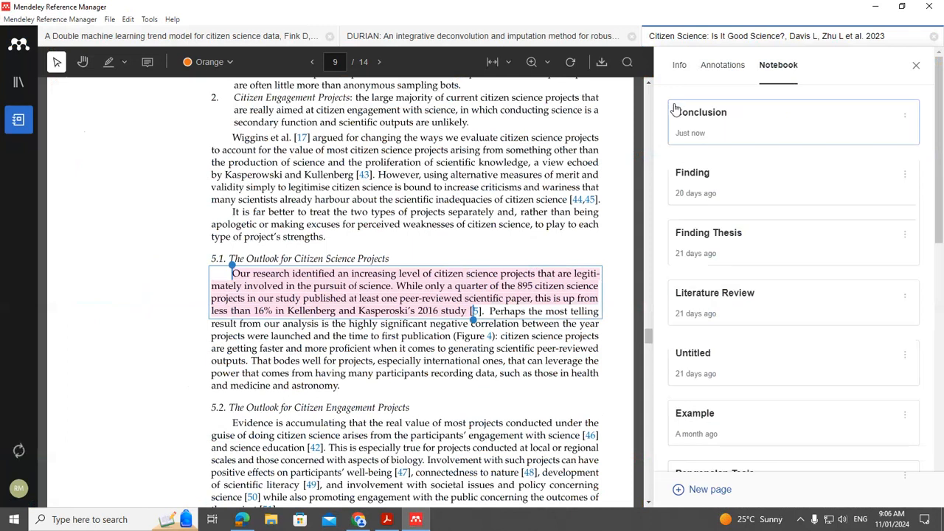
{"action": "left_click", "coordinate": [678, 490]}
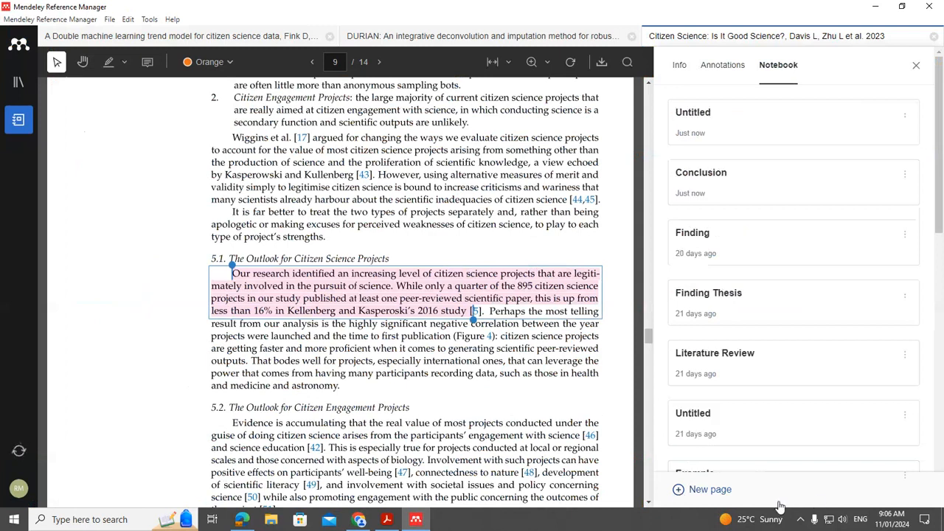
{"action": "left_click", "coordinate": [904, 115]}
{"action": "left_click", "coordinate": [706, 116]}
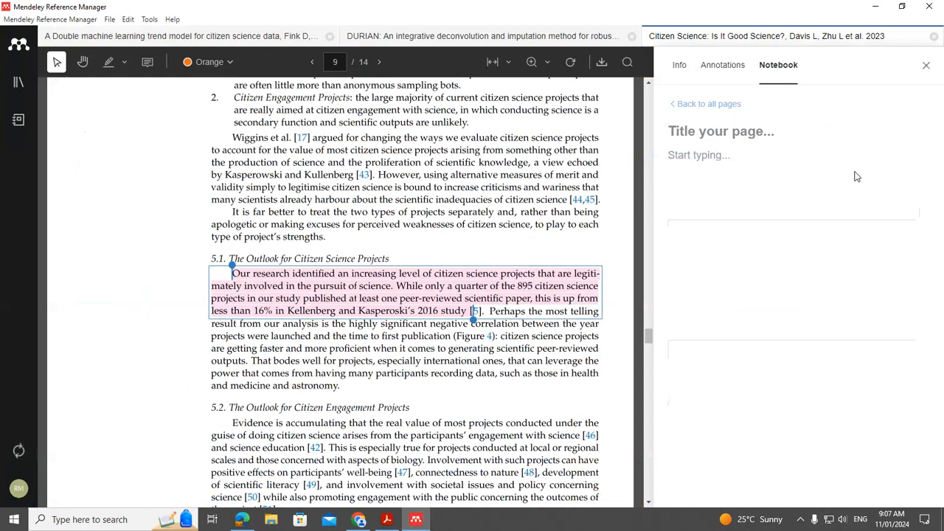
{"action": "type", "text": "Framework"}
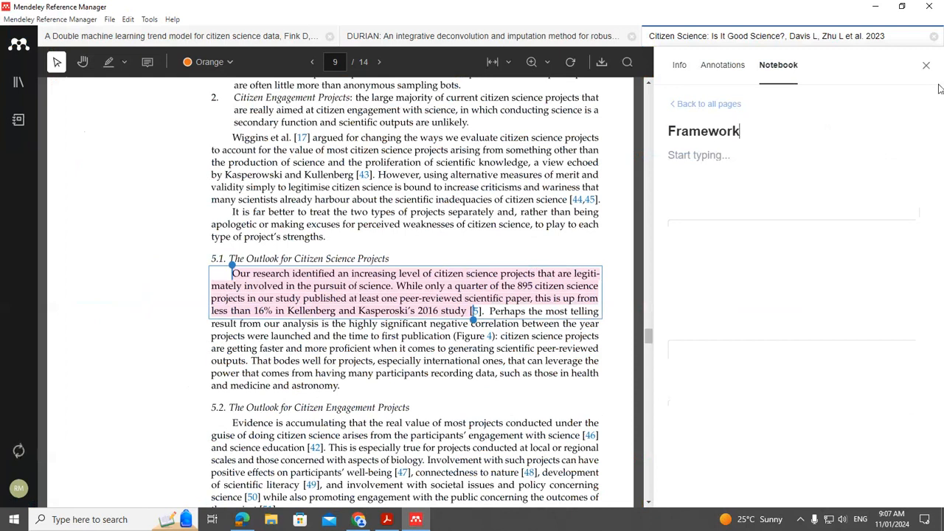
{"action": "left_click", "coordinate": [674, 104]}
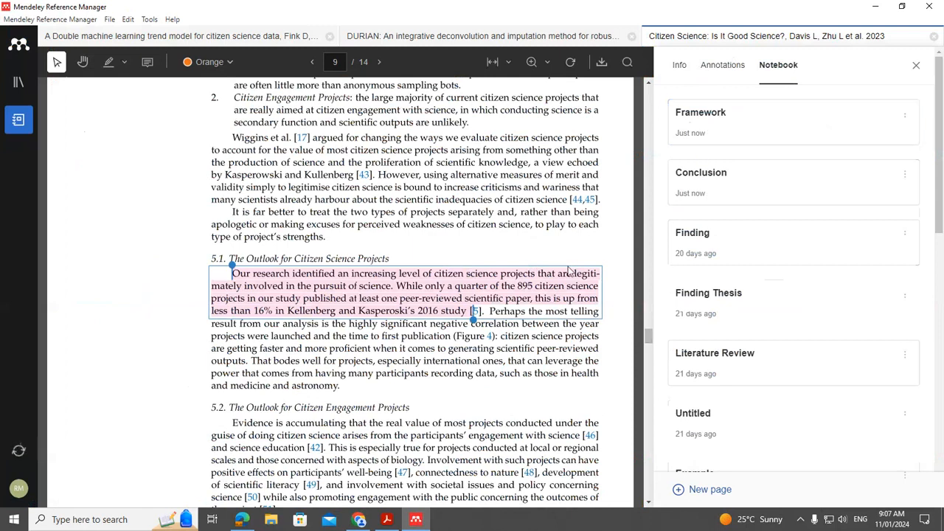
Close the three open articles: "Citizen Science: Is It Good Science?", the DURIAN paper and the double machine learning trend model paper.
{"action": "left_click", "coordinate": [934, 35]}
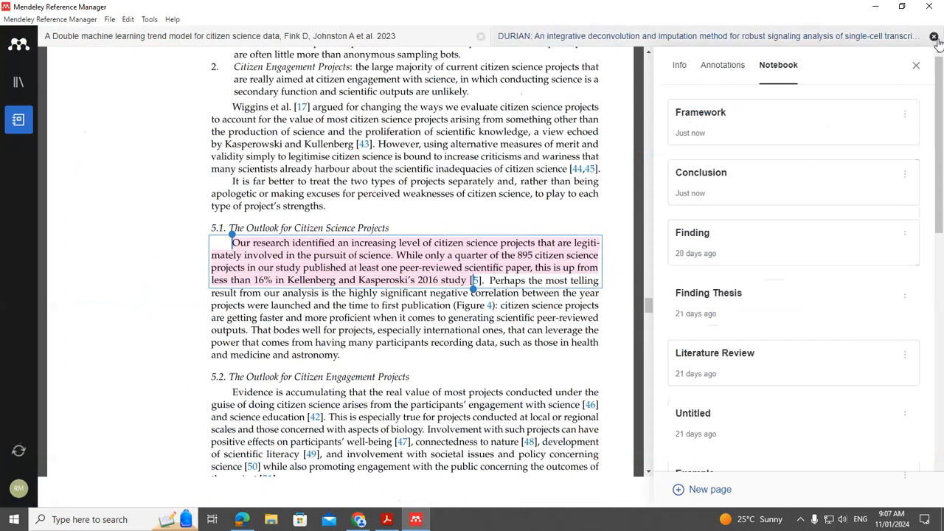
{"action": "left_click", "coordinate": [934, 36]}
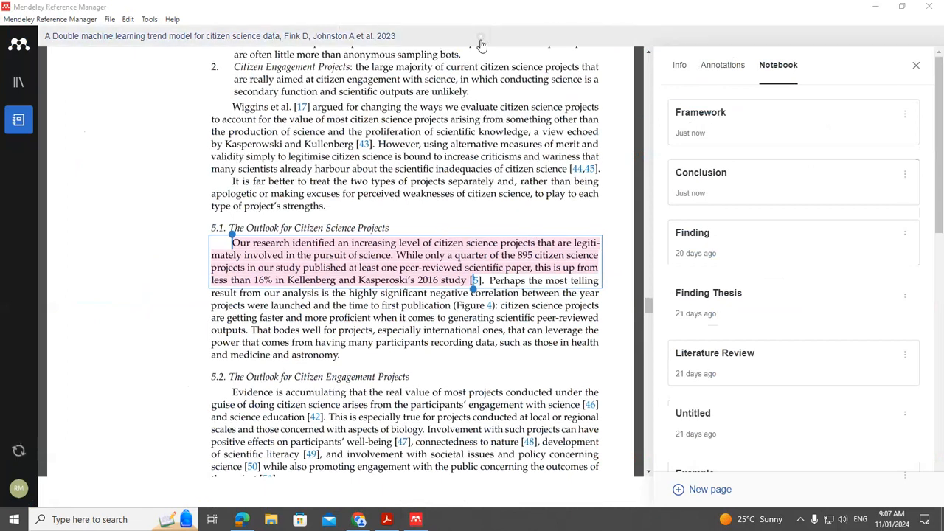
{"action": "left_click", "coordinate": [480, 37]}
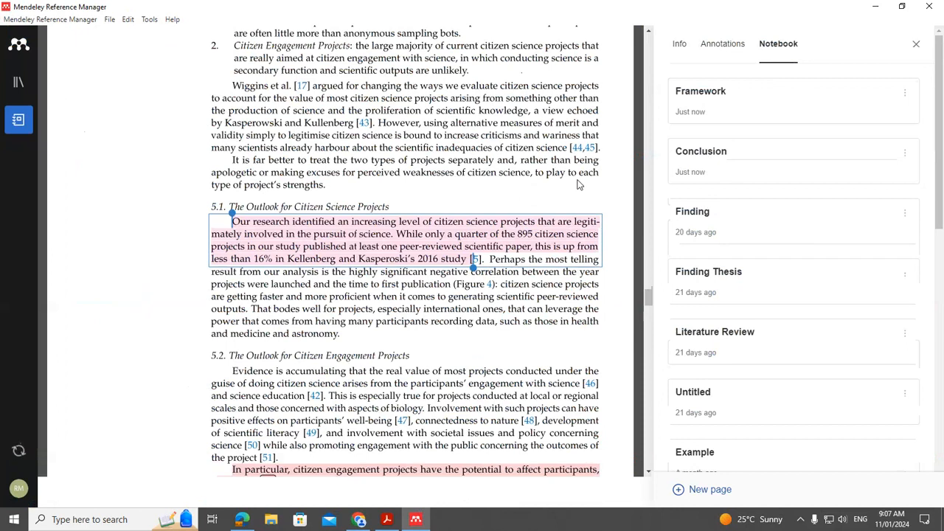
Close the notebook side pane and look back through the still displayed citizen science article towards its beginning.
{"action": "scroll", "coordinate": [476, 112], "scroll_direction": "up", "scroll_amount": 4}
{"action": "scroll", "coordinate": [477, 111], "scroll_direction": "up", "scroll_amount": 4}
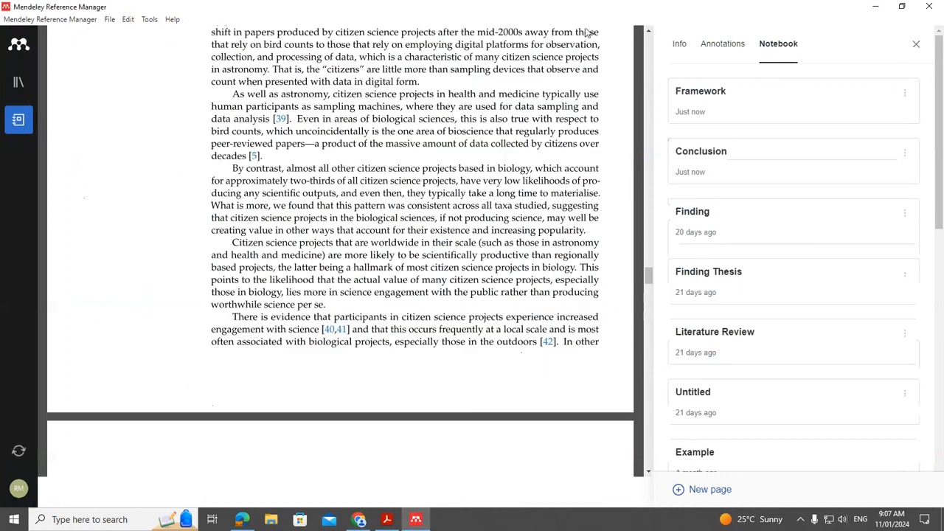
{"action": "left_click", "coordinate": [916, 43]}
{"action": "scroll", "coordinate": [583, 201], "scroll_direction": "up", "scroll_amount": 15}
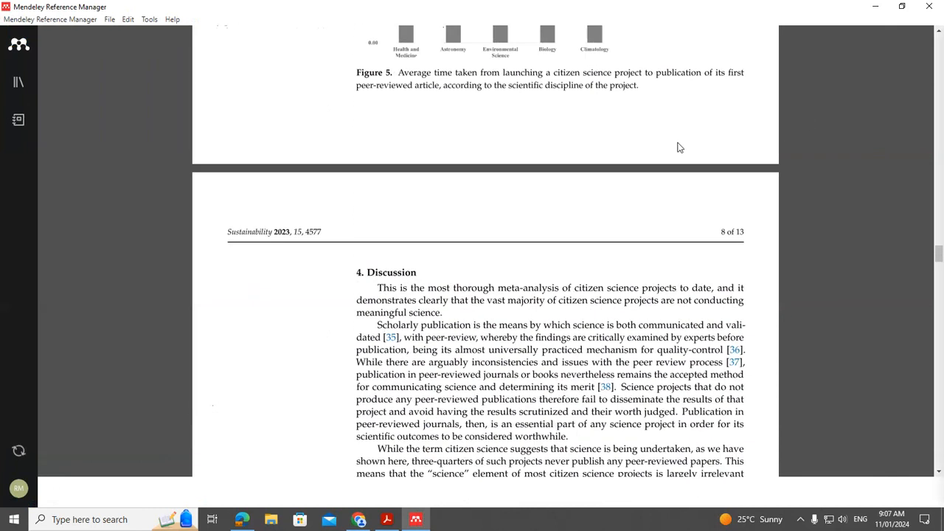
{"action": "scroll", "coordinate": [677, 155], "scroll_direction": "up", "scroll_amount": 4}
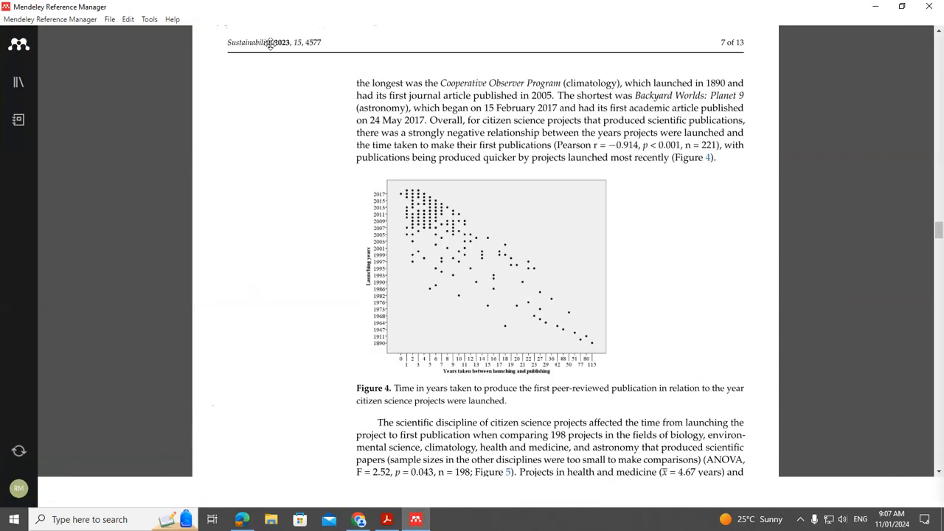
{"action": "scroll", "coordinate": [738, 214], "scroll_direction": "up", "scroll_amount": 12}
{"action": "scroll", "coordinate": [843, 216], "scroll_direction": "up", "scroll_amount": 10}
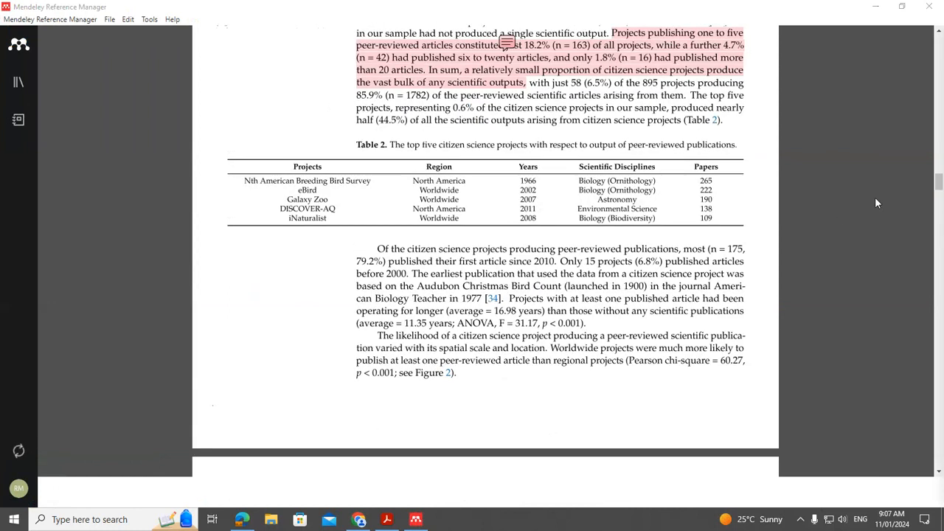
{"action": "left_click_drag", "start_coordinate": [940, 181], "coordinate": [940, 36]}
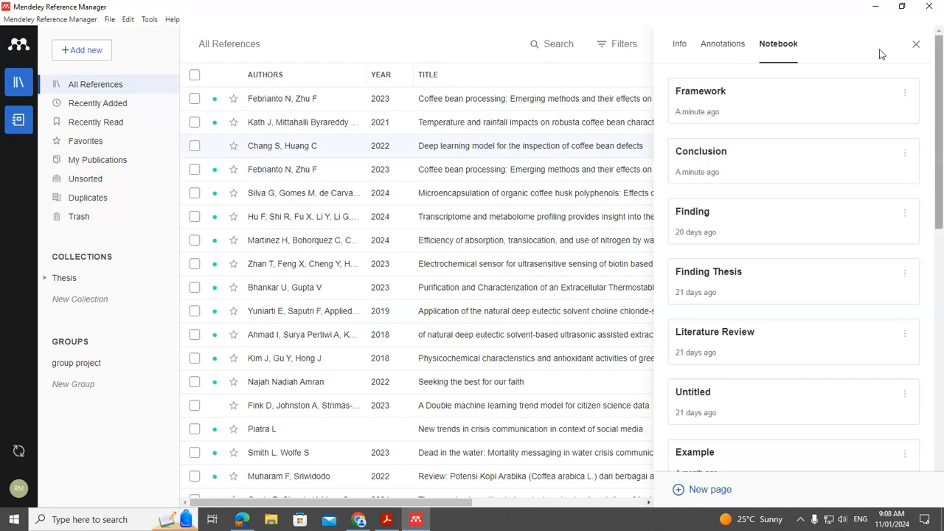
Open "Deep learning model for the inspection of coffee bean defects" for reading, return to its abstract, and display its annotations.
{"action": "left_click", "coordinate": [678, 46]}
{"action": "left_click", "coordinate": [697, 217]}
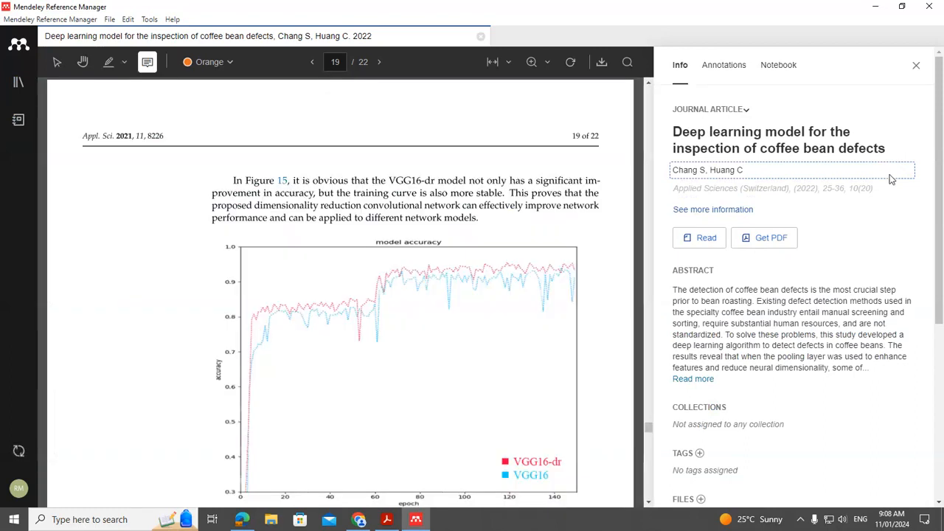
{"action": "scroll", "coordinate": [638, 331], "scroll_direction": "up", "scroll_amount": 9}
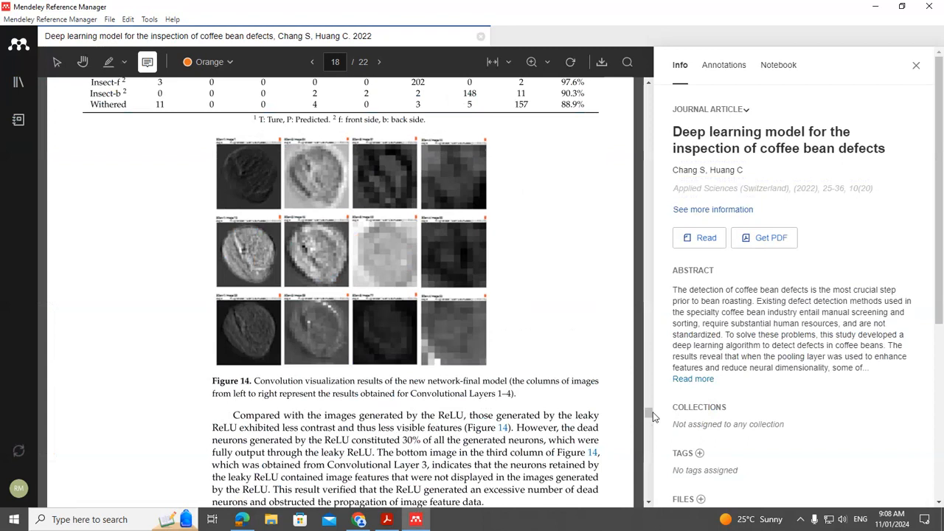
{"action": "left_click_drag", "start_coordinate": [654, 418], "coordinate": [714, 77]}
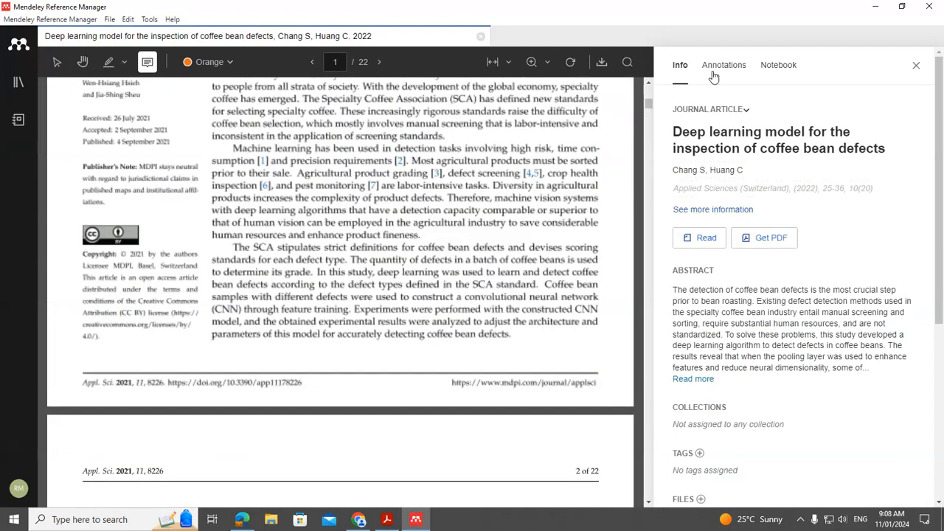
{"action": "left_click", "coordinate": [719, 68]}
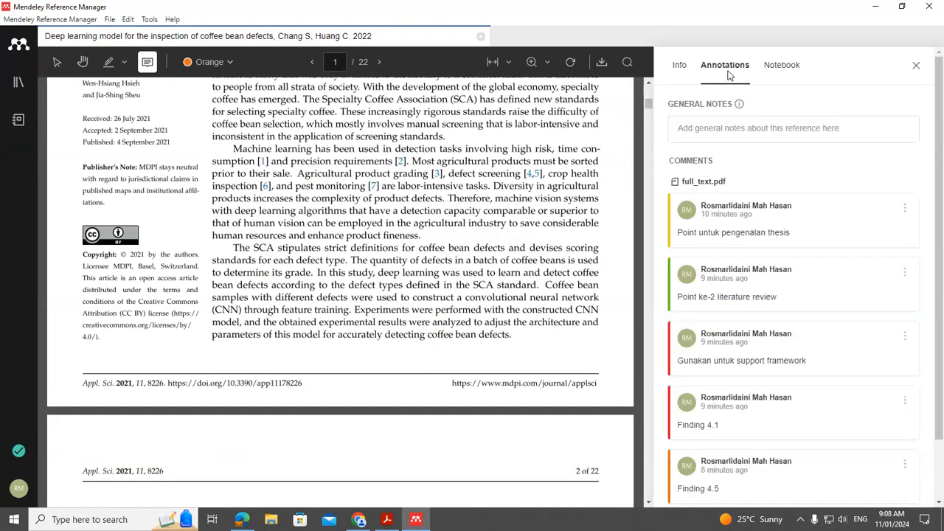
{"action": "scroll", "coordinate": [377, 214], "scroll_direction": "up", "scroll_amount": 5}
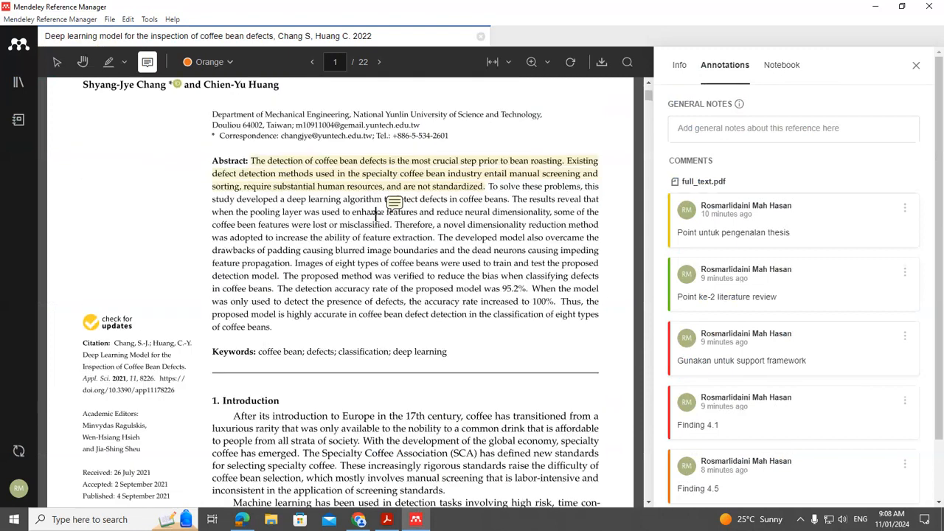
Display the notebook pages and highlight in orange the section 2.4.1 passage from "The disappearance of features" to "the amount of calculation".
{"action": "left_click", "coordinate": [786, 67]}
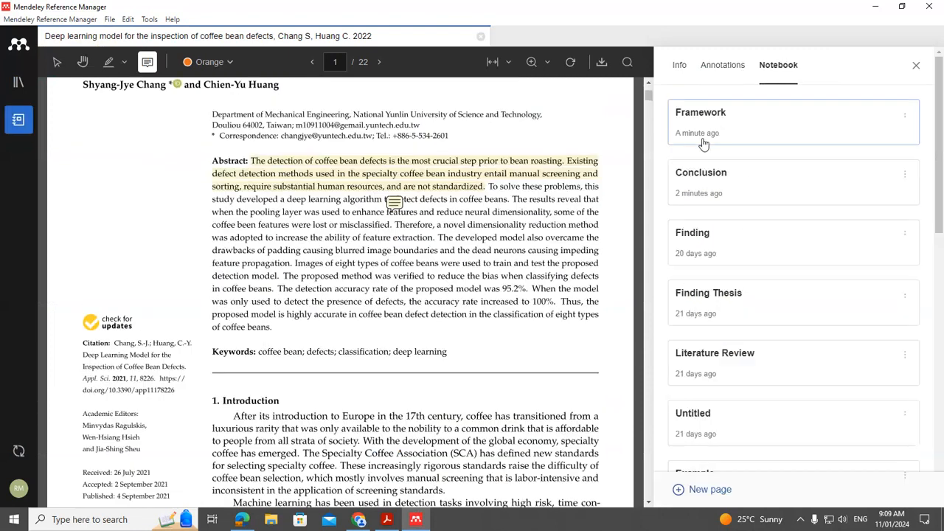
{"action": "scroll", "coordinate": [459, 313], "scroll_direction": "down", "scroll_amount": 5}
{"action": "scroll", "coordinate": [459, 314], "scroll_direction": "down", "scroll_amount": 15}
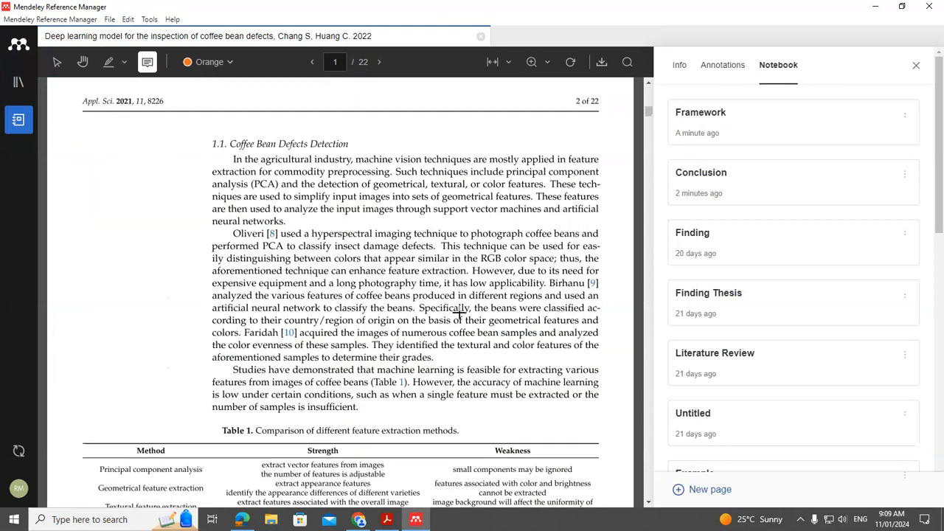
{"action": "scroll", "coordinate": [462, 307], "scroll_direction": "down", "scroll_amount": 15}
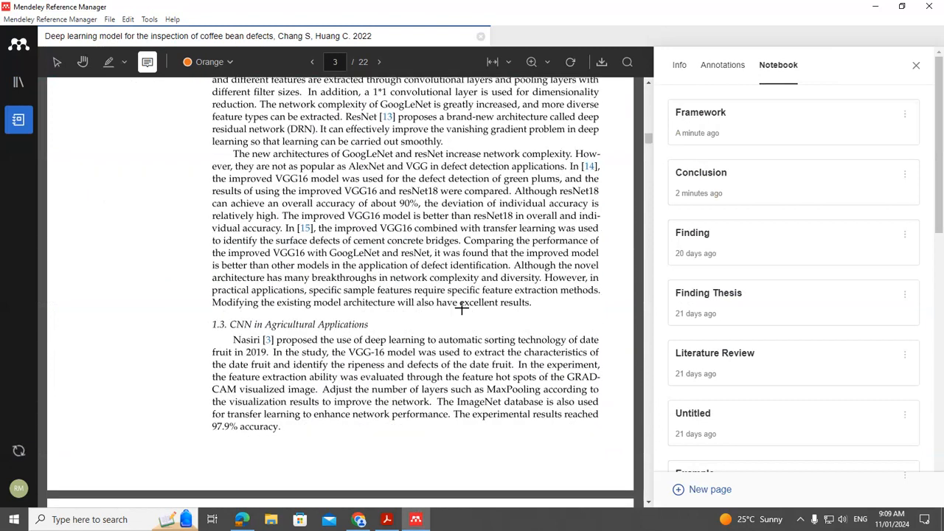
{"action": "scroll", "coordinate": [464, 298], "scroll_direction": "down", "scroll_amount": 8}
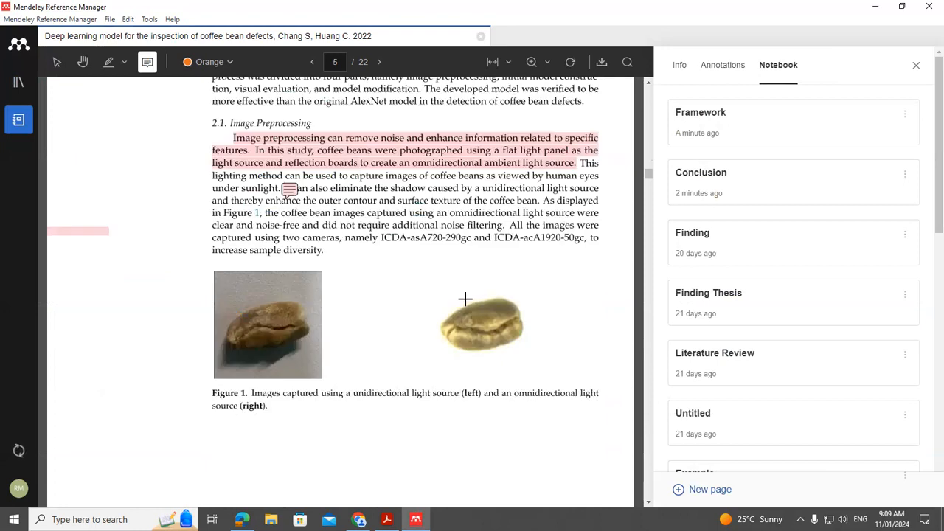
{"action": "scroll", "coordinate": [465, 299], "scroll_direction": "up", "scroll_amount": 3}
{"action": "scroll", "coordinate": [465, 299], "scroll_direction": "down", "scroll_amount": 15}
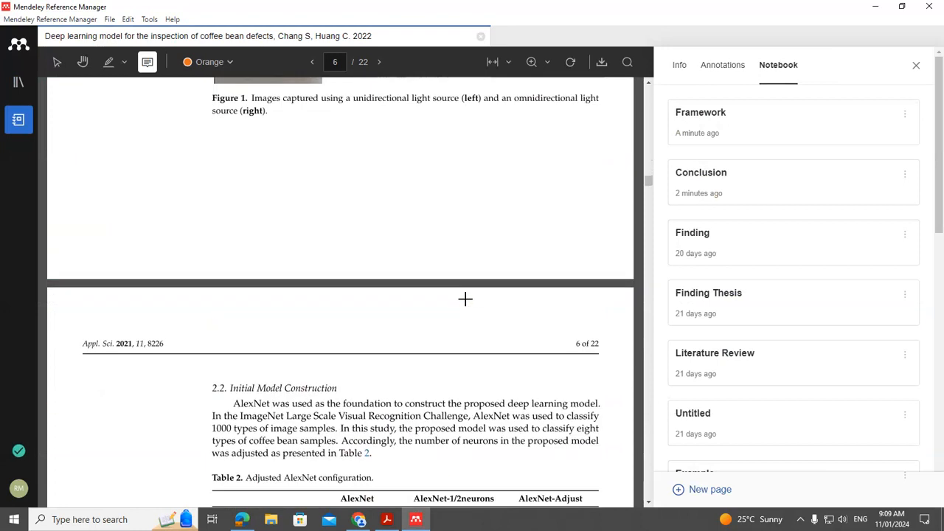
{"action": "scroll", "coordinate": [464, 299], "scroll_direction": "down", "scroll_amount": 5}
{"action": "scroll", "coordinate": [465, 299], "scroll_direction": "down", "scroll_amount": 8}
{"action": "scroll", "coordinate": [464, 299], "scroll_direction": "down", "scroll_amount": 5}
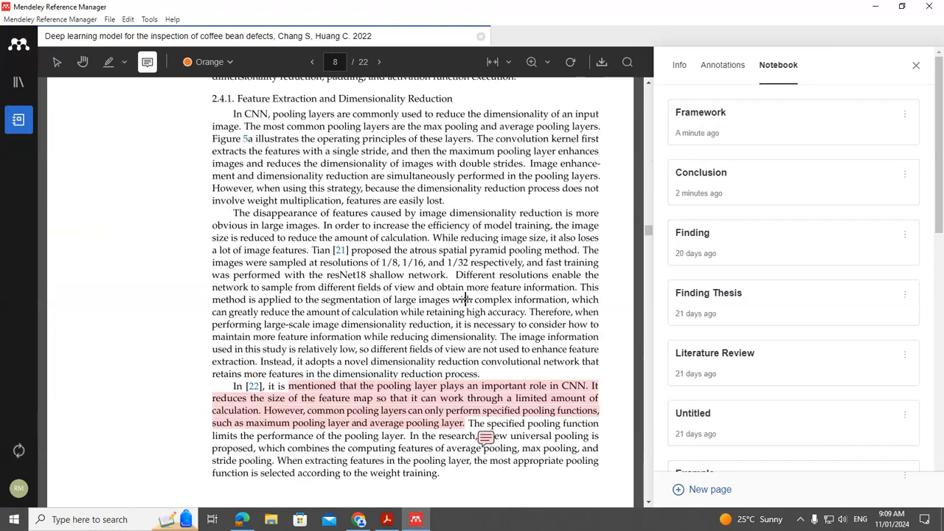
{"action": "left_click", "coordinate": [124, 62]}
{"action": "left_click", "coordinate": [125, 101]}
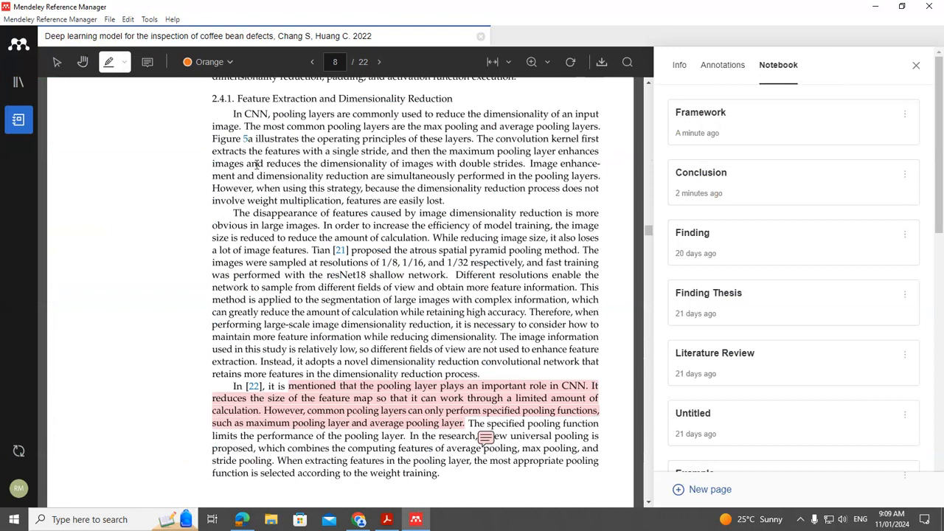
{"action": "mouse_move", "coordinate": [234, 212]}
{"action": "left_mouse_down"}
{"action": "mouse_move", "coordinate": [417, 247]}
{"action": "mouse_move", "coordinate": [430, 241]}
{"action": "left_mouse_up"}
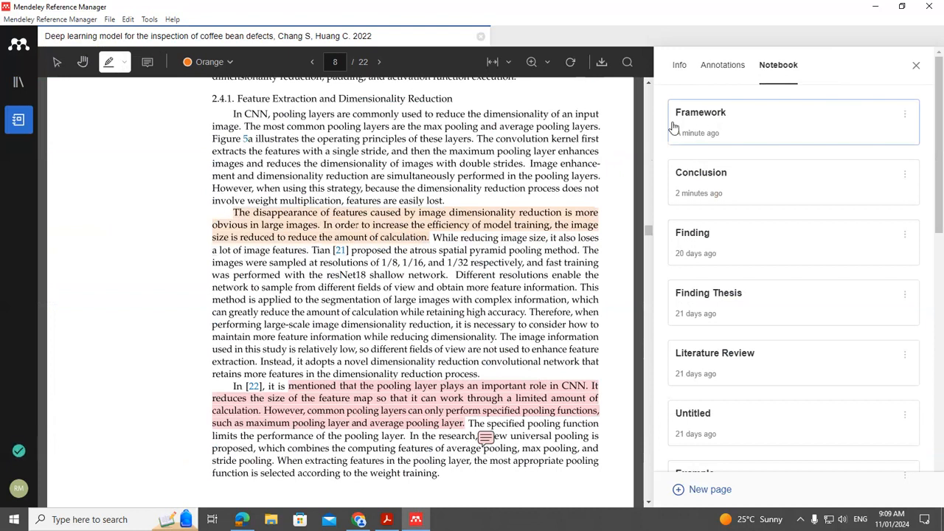
Open the notebook page "Framework" and enter "sdbnfsjfb nvbshvs" as its body text.
{"action": "left_click", "coordinate": [708, 118]}
{"action": "left_click", "coordinate": [702, 157]}
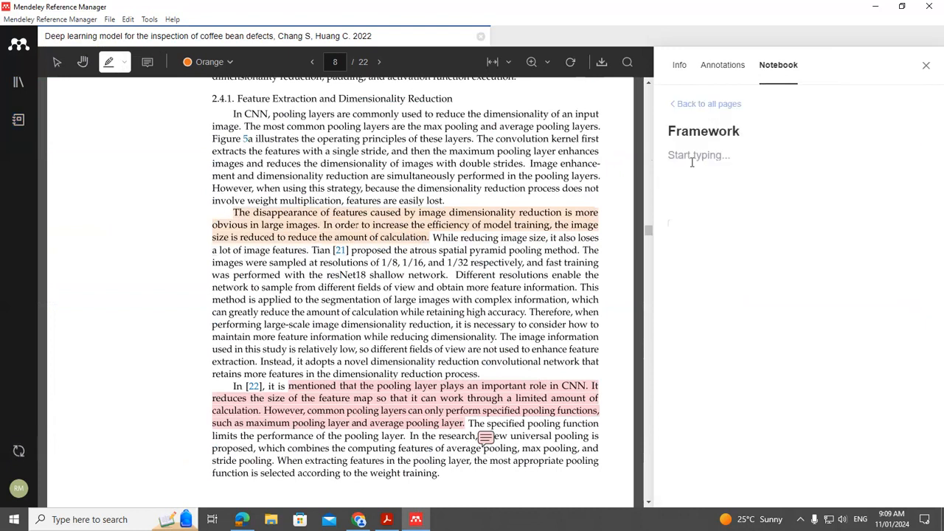
{"action": "left_click", "coordinate": [679, 158]}
{"action": "type", "text": "sdbnfsjfb nvbshvs"}
Add the orange-highlighted passage on disappearing features to the Framework notebook page and close the coffee bean defects article.
{"action": "left_click", "coordinate": [345, 225]}
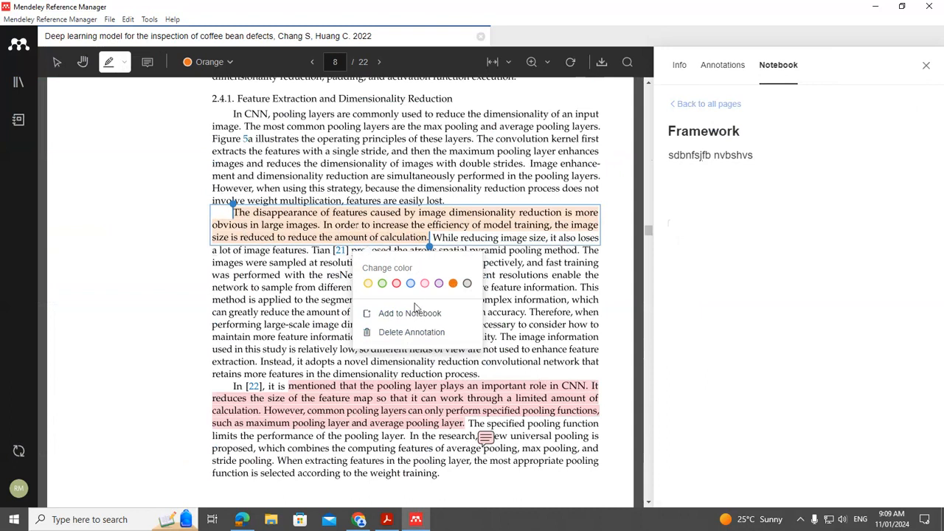
{"action": "left_click", "coordinate": [413, 313]}
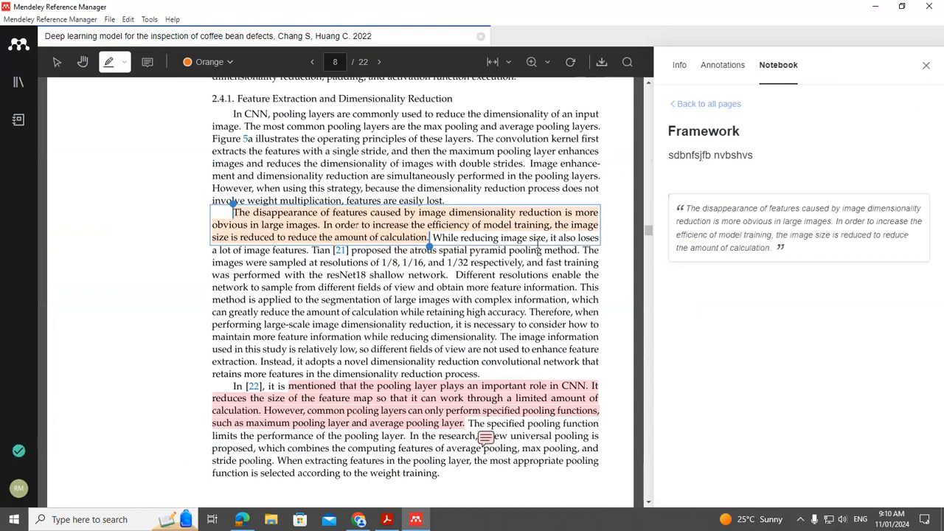
{"action": "scroll", "coordinate": [536, 254], "scroll_direction": "down", "scroll_amount": 5}
{"action": "scroll", "coordinate": [552, 261], "scroll_direction": "up", "scroll_amount": 10}
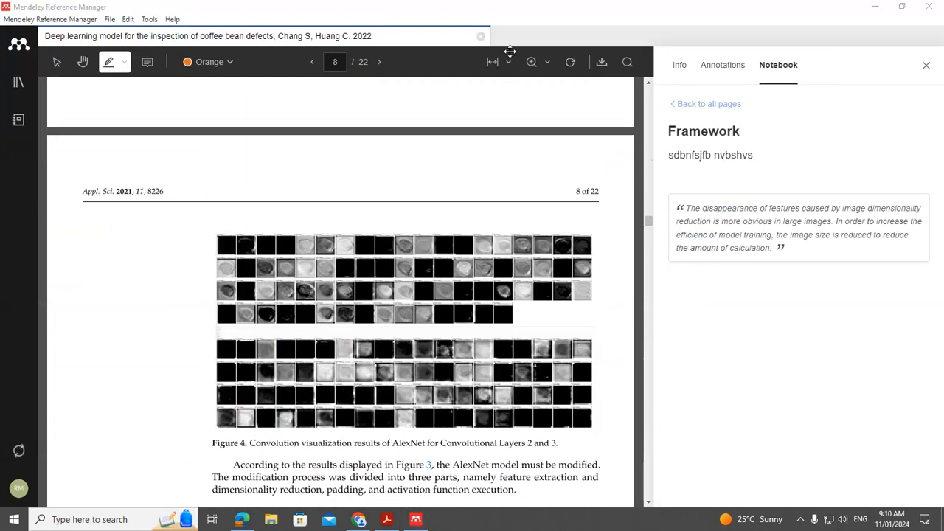
{"action": "left_click", "coordinate": [480, 37]}
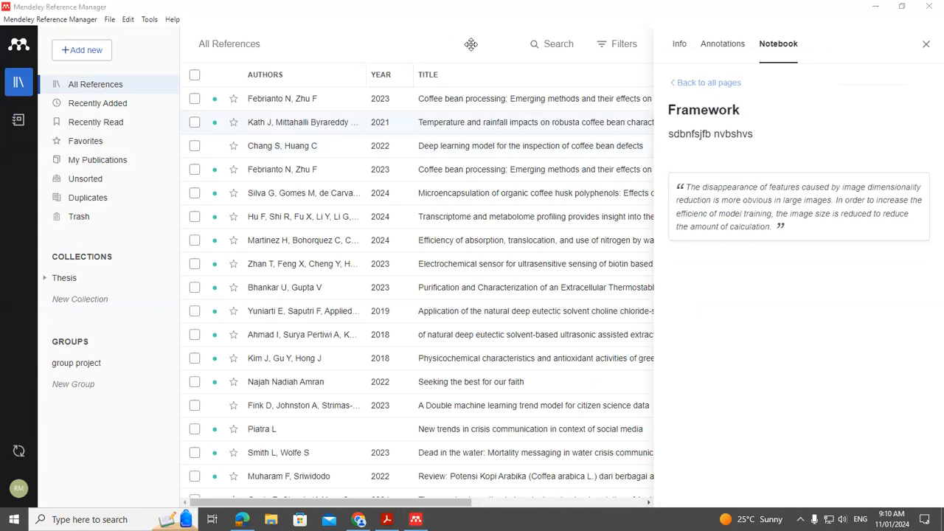
Open "Temperature and rainfall impacts on robusta coffee bean characteristics" for reading, and check its annotations and the Framework notebook page.
{"action": "left_click", "coordinate": [678, 43]}
{"action": "left_click", "coordinate": [697, 217]}
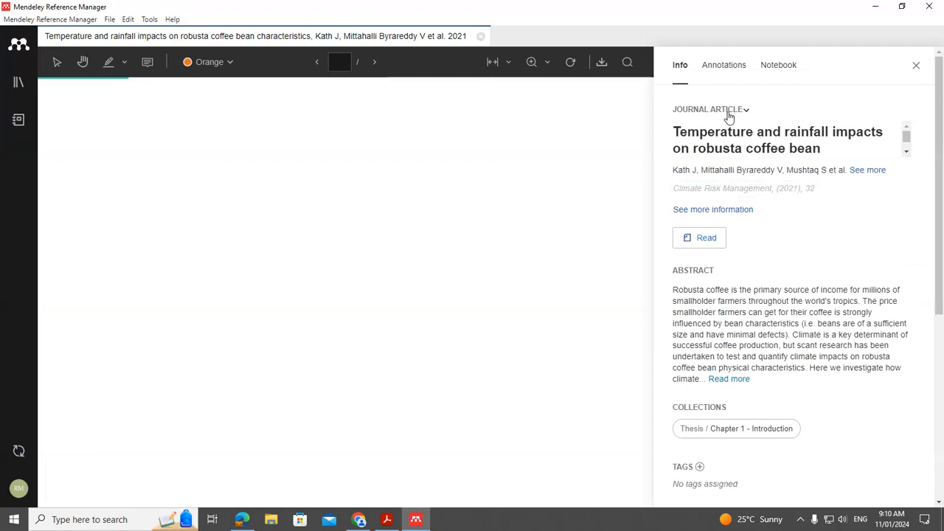
{"action": "scroll", "coordinate": [435, 311], "scroll_direction": "down", "scroll_amount": 5}
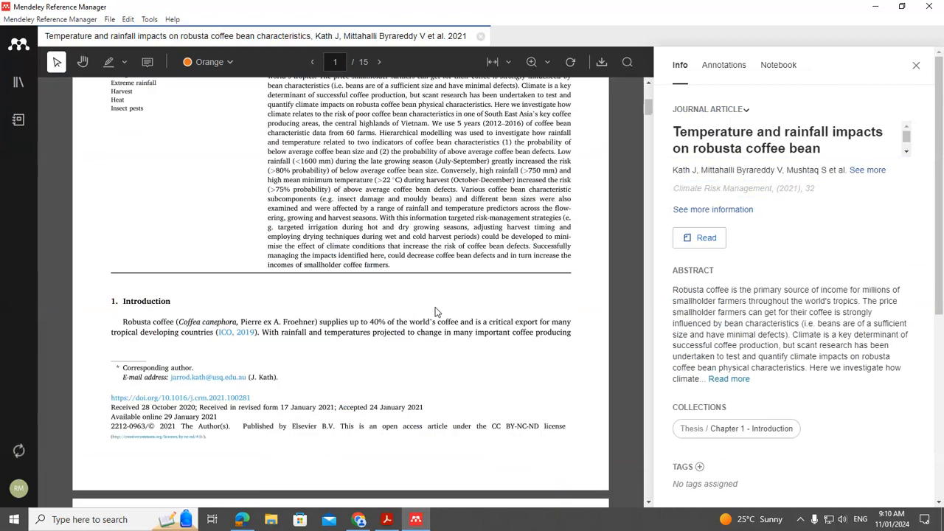
{"action": "scroll", "coordinate": [436, 311], "scroll_direction": "down", "scroll_amount": 5}
{"action": "scroll", "coordinate": [435, 312], "scroll_direction": "down", "scroll_amount": 5}
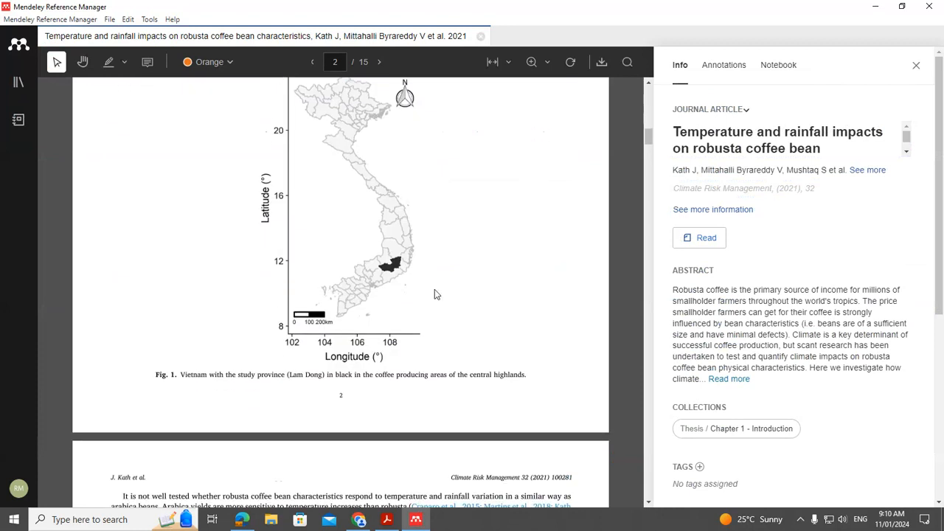
{"action": "left_click", "coordinate": [726, 72]}
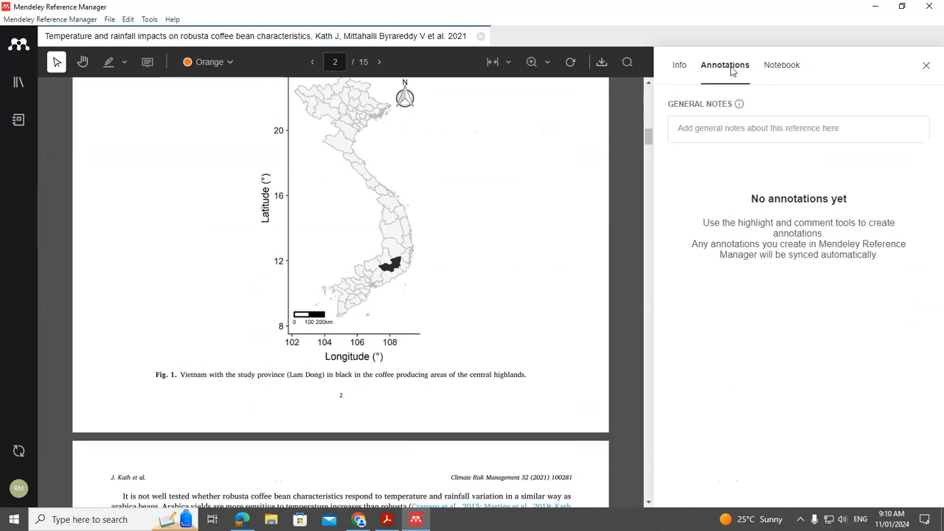
{"action": "left_click", "coordinate": [780, 72]}
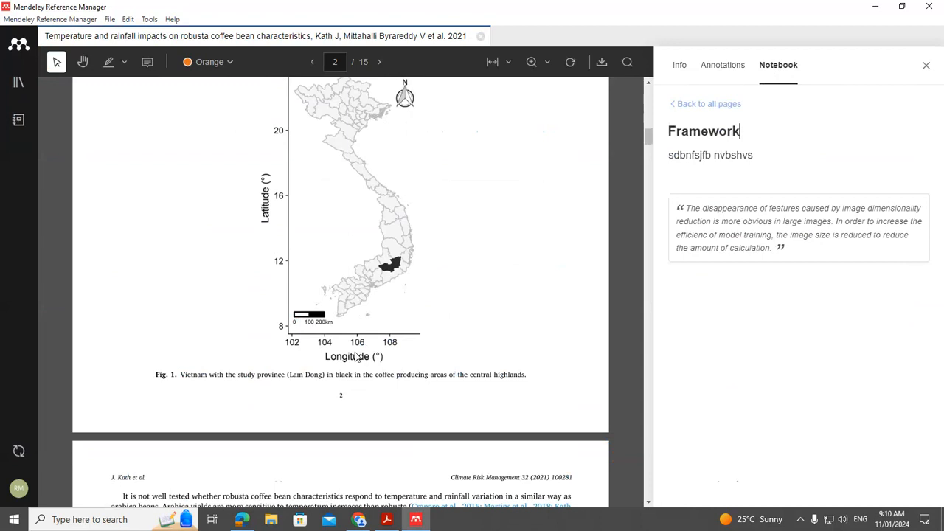
Highlight in orange the section 2.1 passage from "Rainfall in the Central Highlands" to "(Pham-Thanh et al., 2020)" and add it to the Framework notebook page.
{"action": "scroll", "coordinate": [356, 357], "scroll_direction": "down", "scroll_amount": 9}
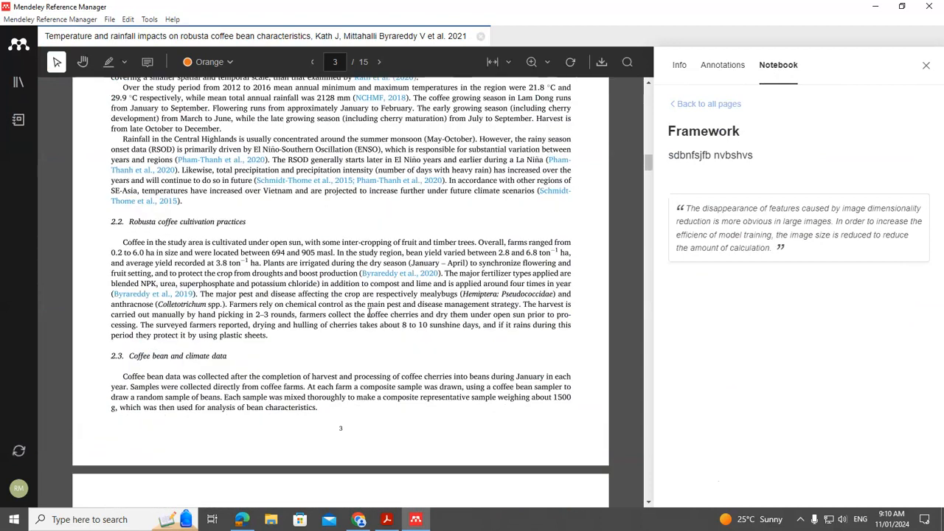
{"action": "scroll", "coordinate": [368, 312], "scroll_direction": "down", "scroll_amount": 5}
{"action": "scroll", "coordinate": [369, 312], "scroll_direction": "up", "scroll_amount": 5}
{"action": "scroll", "coordinate": [369, 313], "scroll_direction": "down", "scroll_amount": 8}
{"action": "scroll", "coordinate": [370, 313], "scroll_direction": "down", "scroll_amount": 8}
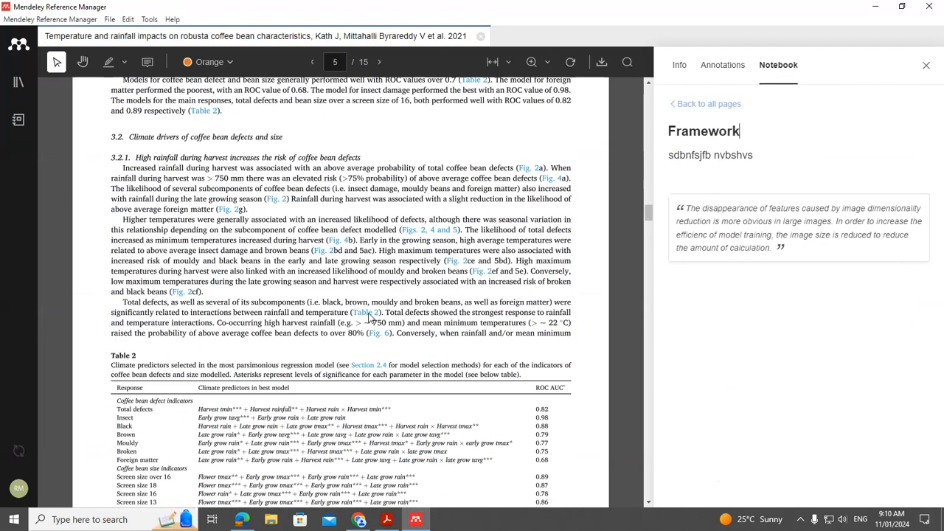
{"action": "scroll", "coordinate": [371, 317], "scroll_direction": "up", "scroll_amount": 4}
{"action": "scroll", "coordinate": [371, 317], "scroll_direction": "up", "scroll_amount": 12}
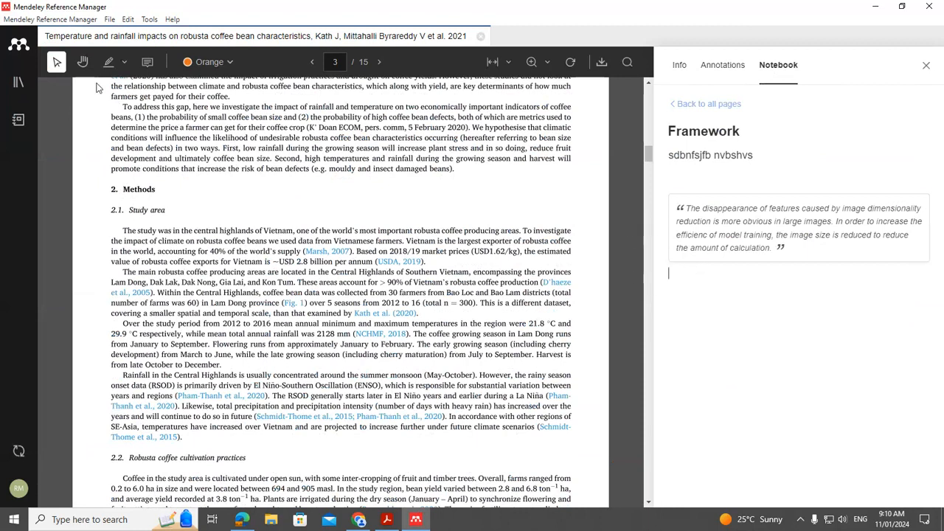
{"action": "left_click", "coordinate": [124, 62]}
{"action": "left_click", "coordinate": [116, 94]}
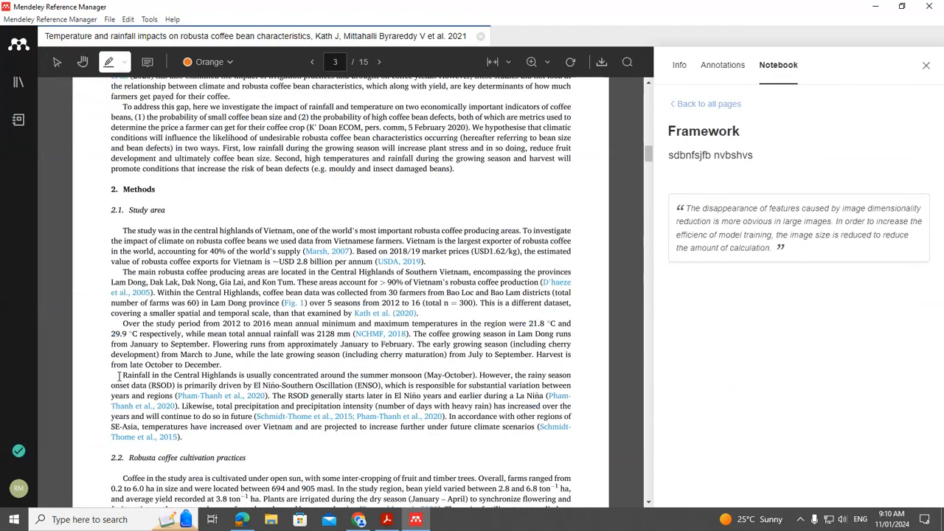
{"action": "left_click_drag", "start_coordinate": [162, 383], "coordinate": [263, 400]}
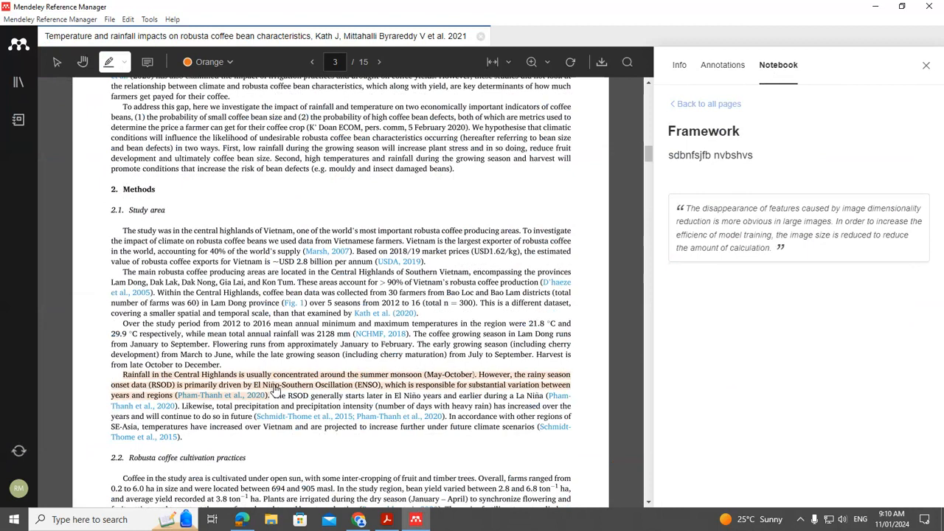
{"action": "left_click", "coordinate": [276, 385]}
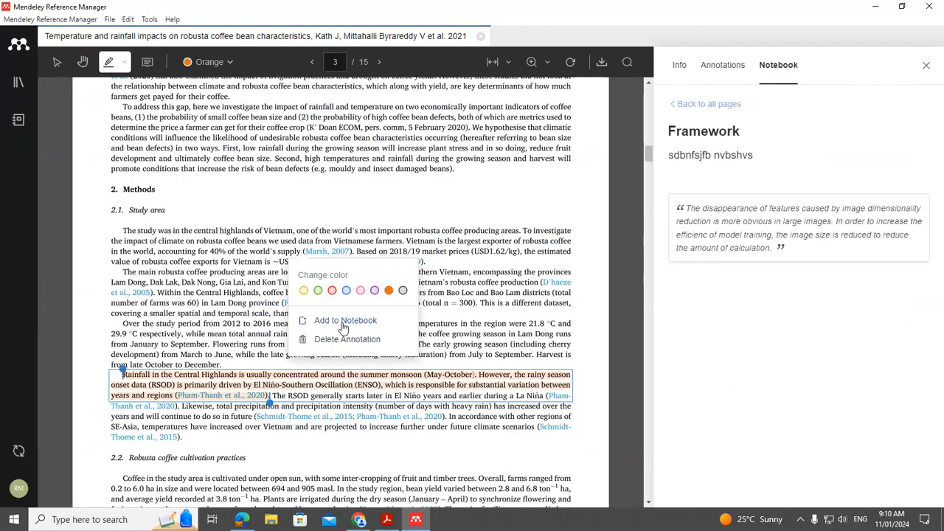
{"action": "left_click", "coordinate": [343, 325]}
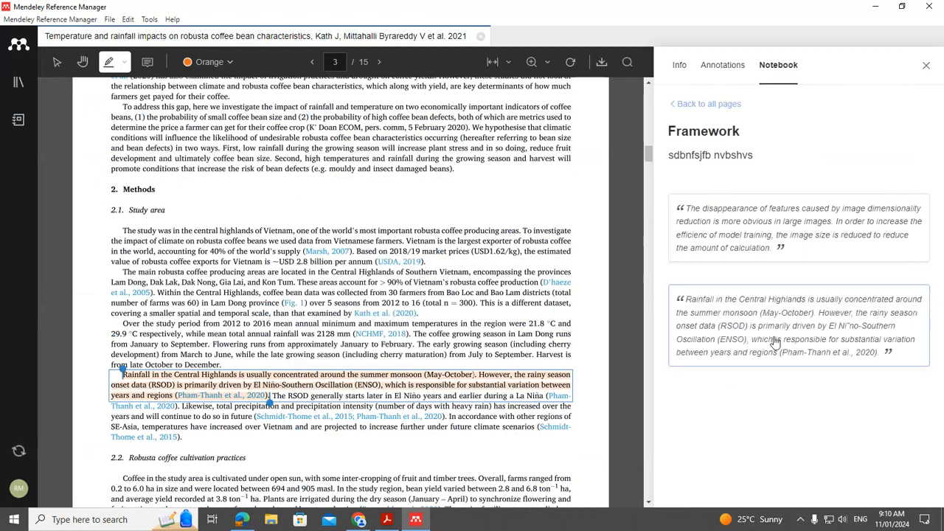
Highlight in orange the section 3.2.1 passage from "Higher temperatures were generally associated" to "(Fig. 4b" and add it to the Framework notebook page.
{"action": "scroll", "coordinate": [372, 324], "scroll_direction": "down", "scroll_amount": 5}
{"action": "scroll", "coordinate": [372, 323], "scroll_direction": "down", "scroll_amount": 17}
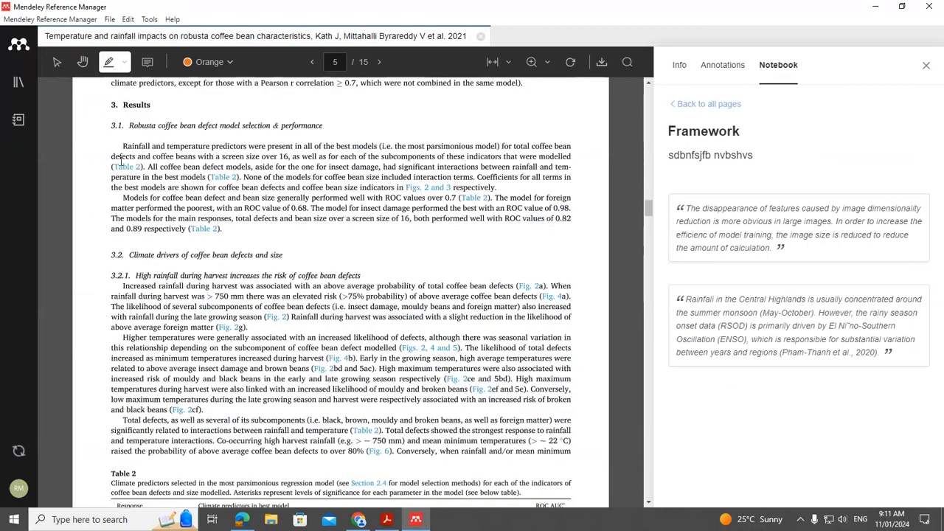
{"action": "left_click", "coordinate": [125, 63]}
{"action": "left_click", "coordinate": [134, 97]}
{"action": "left_click_drag", "start_coordinate": [123, 338], "coordinate": [350, 358]}
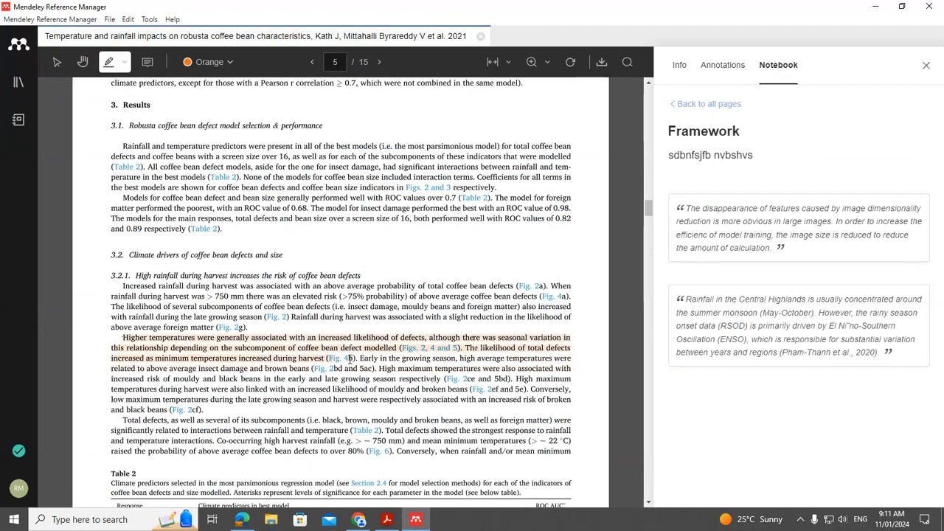
{"action": "left_click", "coordinate": [287, 354]}
{"action": "left_click", "coordinate": [337, 283]}
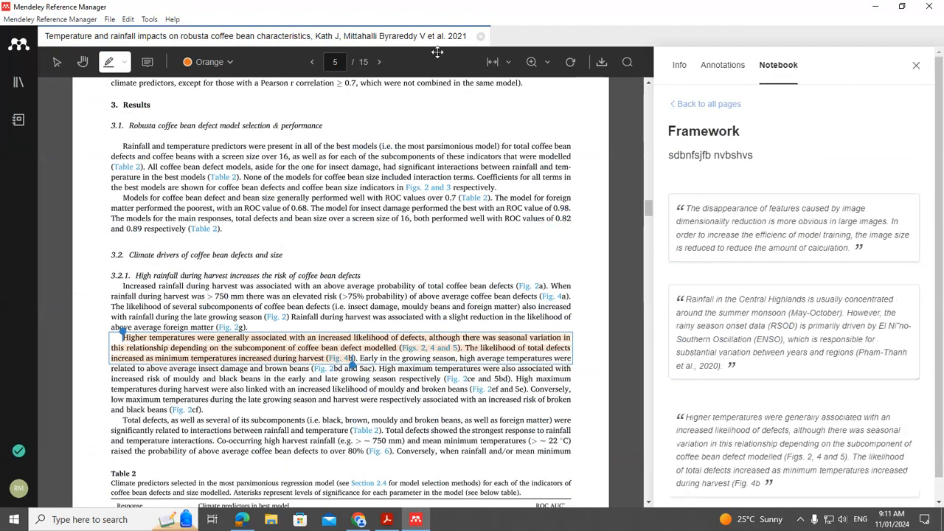
Close the robusta coffee article and open "Coffee bean processing: Emerging methods" for reading with the Framework notebook page beside it.
{"action": "left_click", "coordinate": [480, 37]}
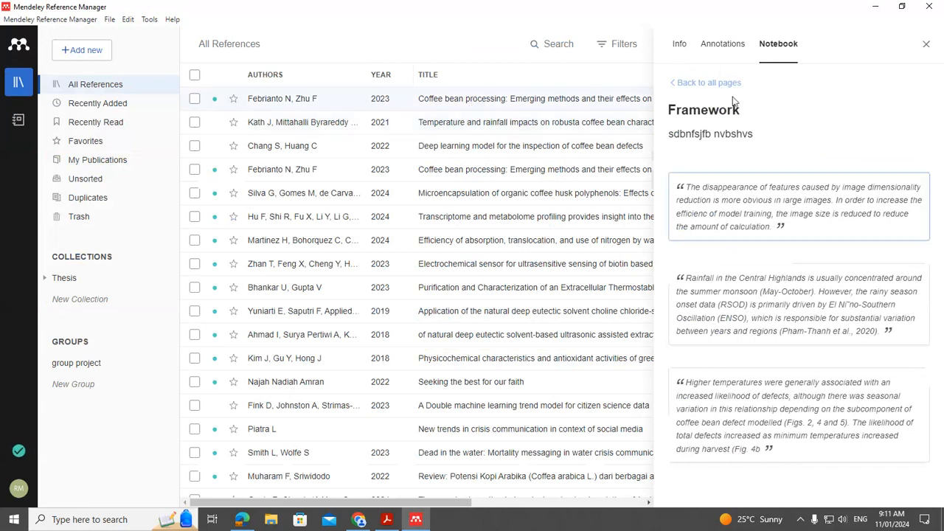
{"action": "left_click", "coordinate": [679, 45]}
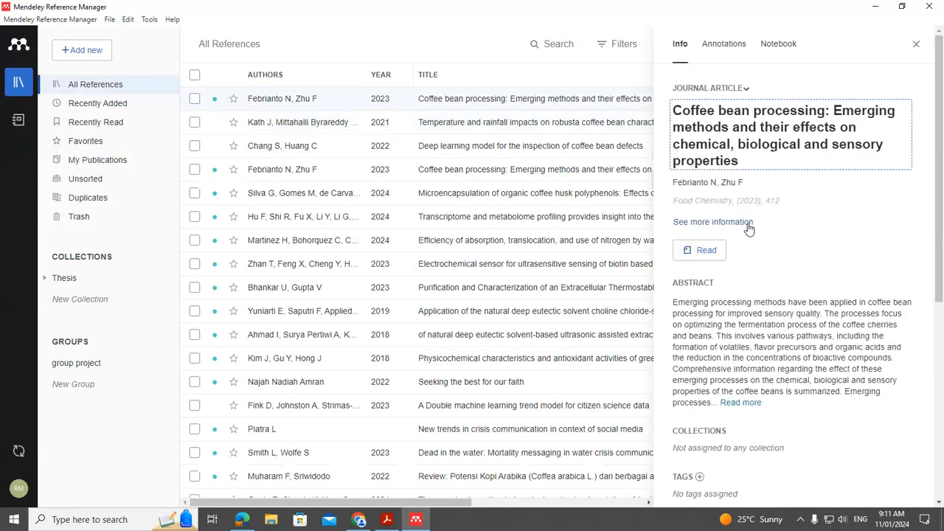
{"action": "left_click", "coordinate": [714, 249]}
{"action": "left_click", "coordinate": [723, 68]}
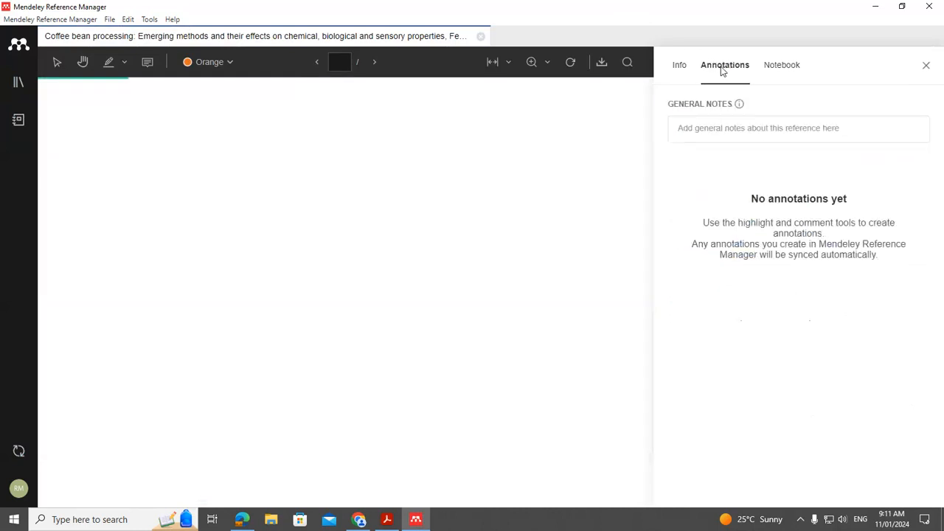
{"action": "left_click", "coordinate": [784, 68]}
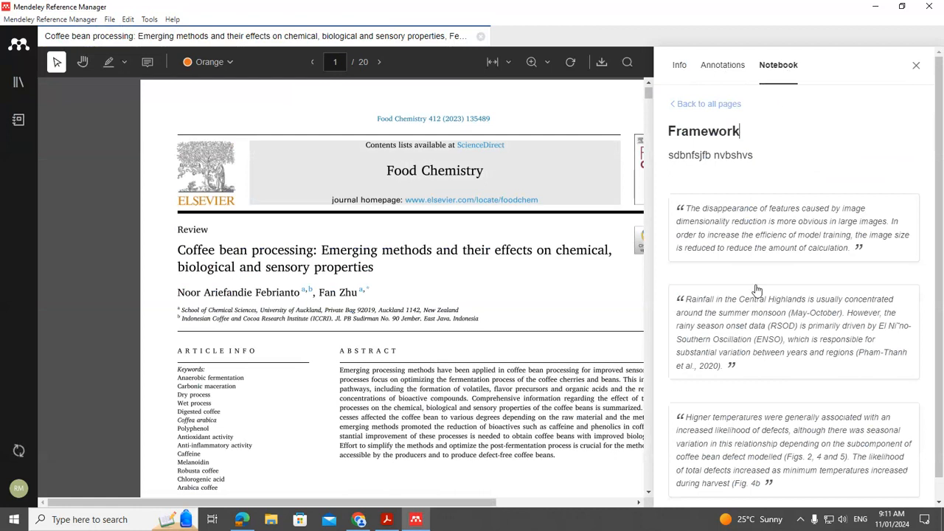
Highlight in orange the section 4.1 passage from "The indigested beans" to "digested coffee beans" and add it to the Framework notebook page.
{"action": "scroll", "coordinate": [755, 288], "scroll_direction": "down", "scroll_amount": 1}
{"action": "scroll", "coordinate": [413, 324], "scroll_direction": "down", "scroll_amount": 5}
{"action": "scroll", "coordinate": [396, 304], "scroll_direction": "down", "scroll_amount": 10}
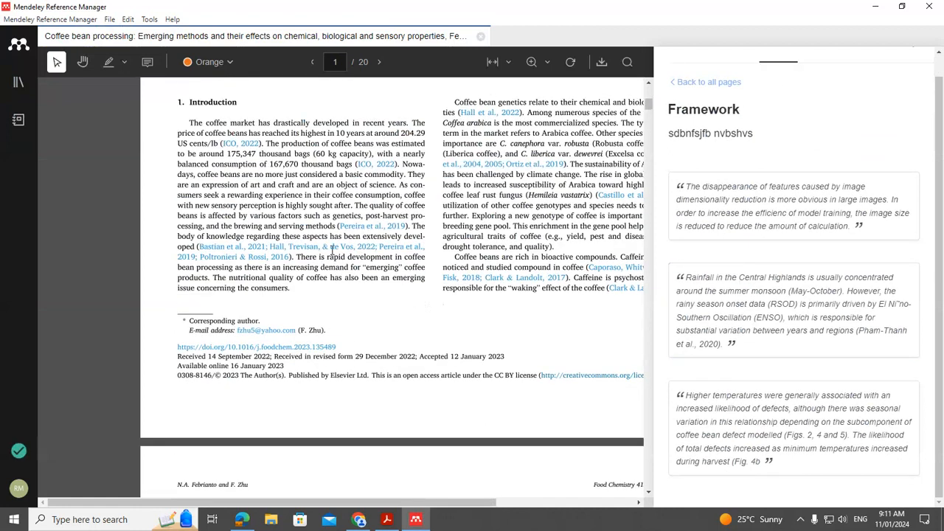
{"action": "scroll", "coordinate": [373, 252], "scroll_direction": "down", "scroll_amount": 10}
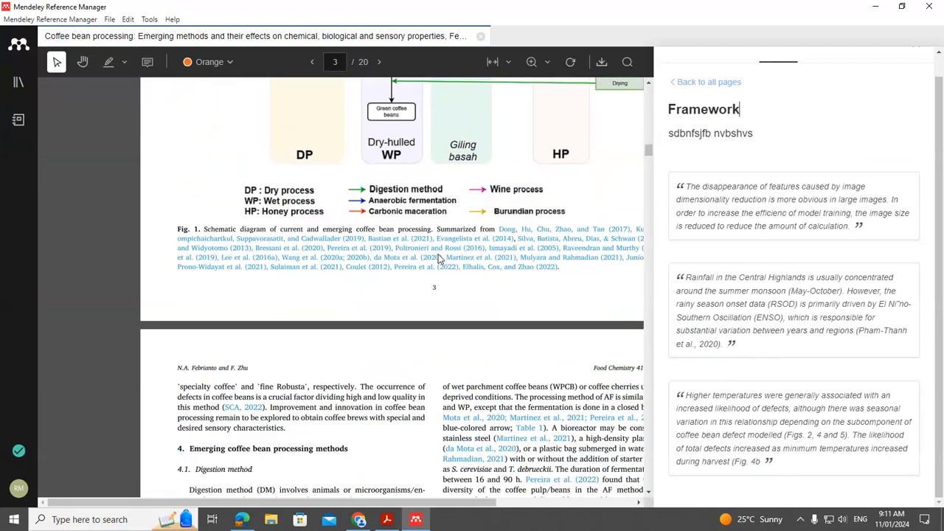
{"action": "scroll", "coordinate": [440, 258], "scroll_direction": "down", "scroll_amount": 3}
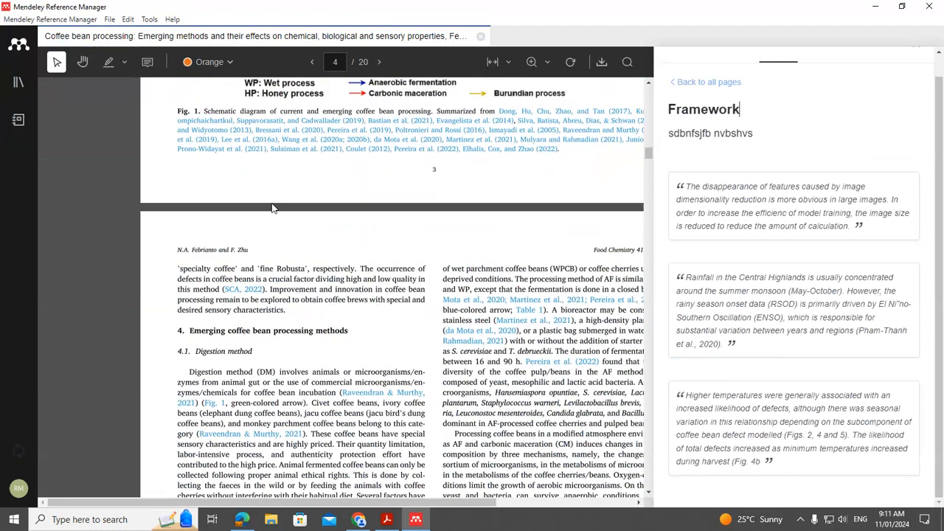
{"action": "left_click", "coordinate": [126, 62]}
{"action": "left_click", "coordinate": [120, 95]}
{"action": "scroll", "coordinate": [463, 358], "scroll_direction": "down", "scroll_amount": 6}
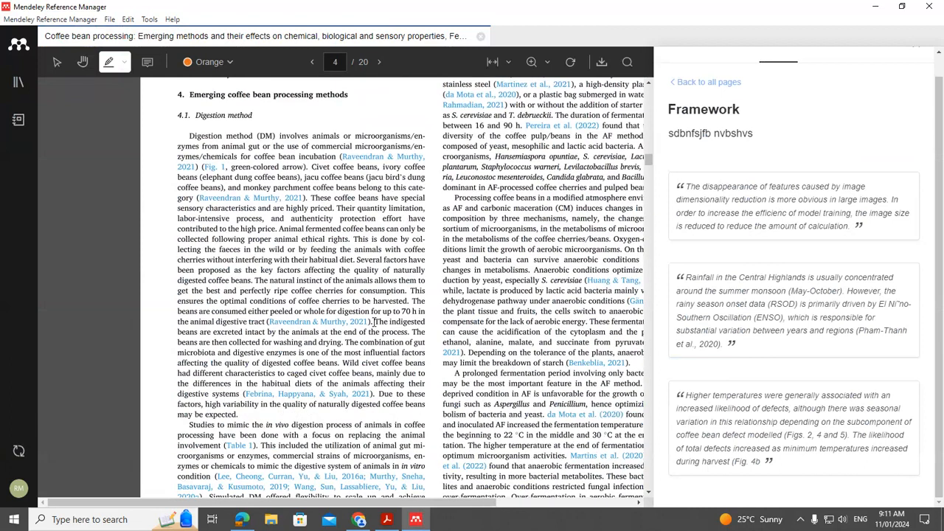
{"action": "mouse_move", "coordinate": [382, 332]}
{"action": "left_mouse_down"}
{"action": "mouse_move", "coordinate": [339, 362]}
{"action": "mouse_move", "coordinate": [317, 358]}
{"action": "left_mouse_up"}
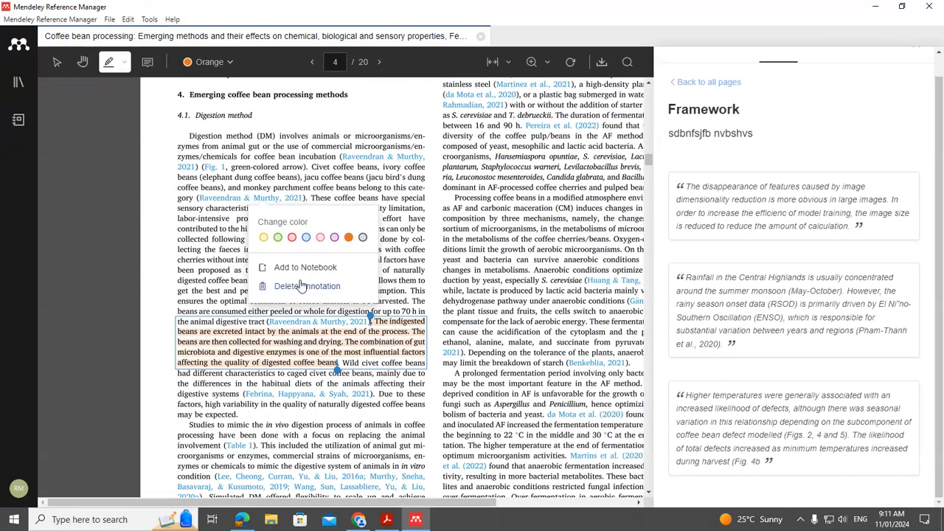
{"action": "left_click", "coordinate": [300, 268]}
{"action": "scroll", "coordinate": [812, 387], "scroll_direction": "down", "scroll_amount": 1}
{"action": "scroll", "coordinate": [788, 428], "scroll_direction": "up", "scroll_amount": 2}
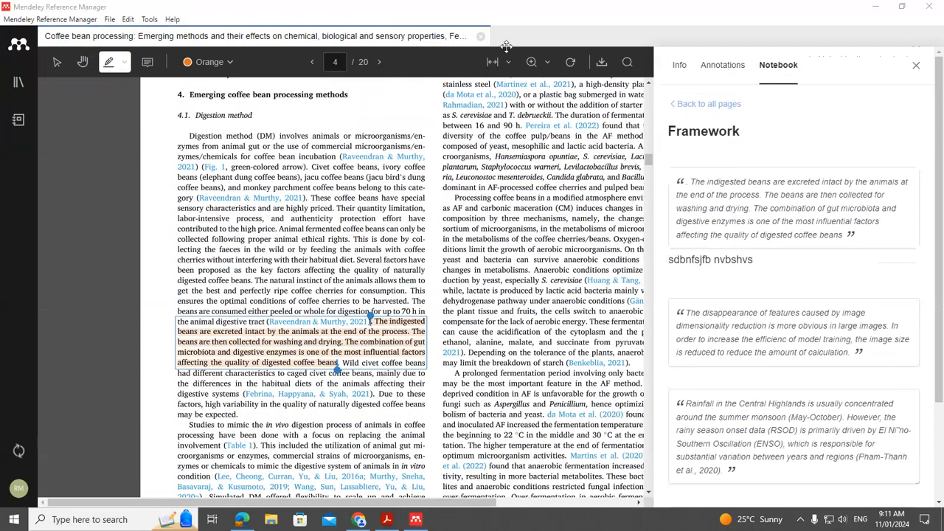
Close the coffee bean processing article and its details pane, and reopen the Framework notebook page from the library.
{"action": "left_click", "coordinate": [480, 37]}
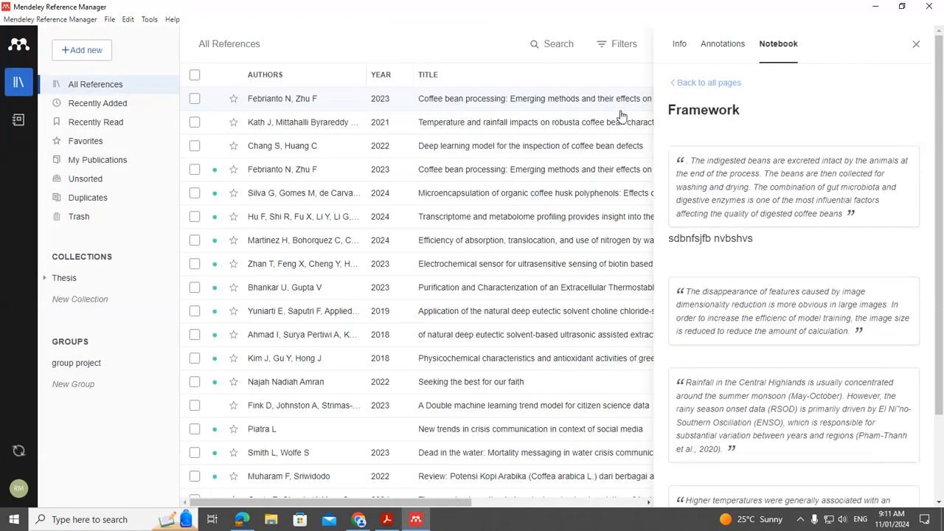
{"action": "left_click", "coordinate": [917, 47]}
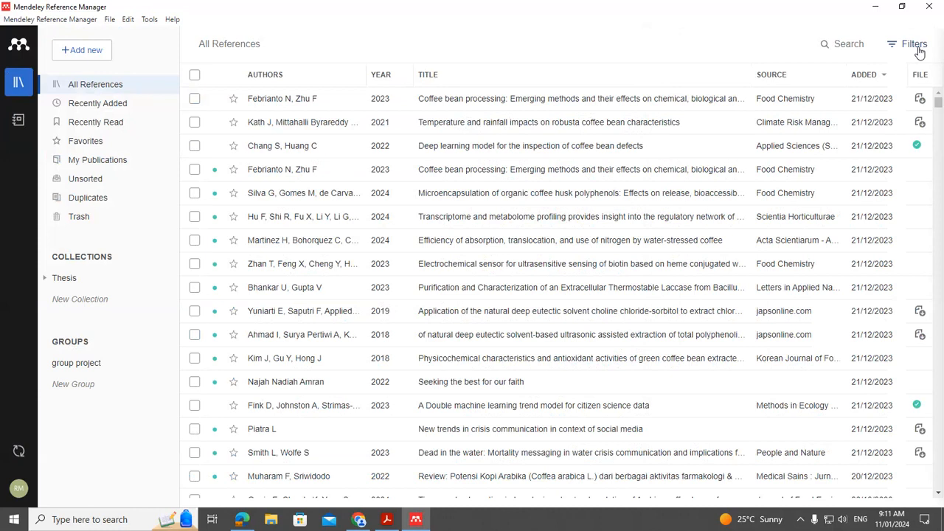
{"action": "left_click", "coordinate": [19, 119]}
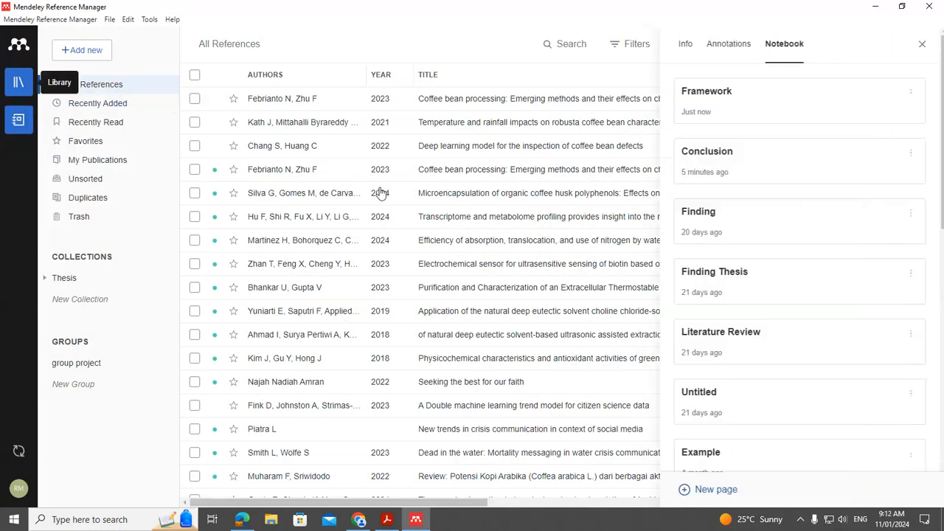
{"action": "left_click", "coordinate": [709, 101]}
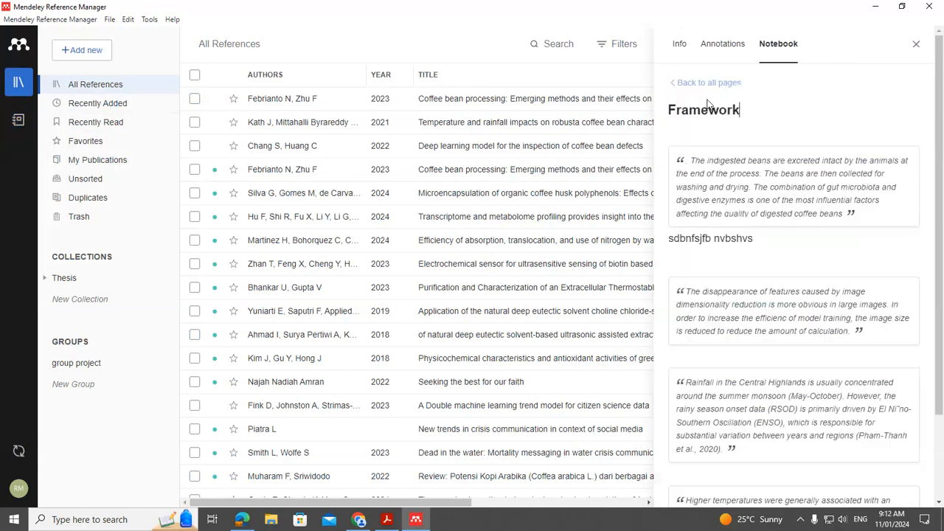
Open the source articles of the Framework quotes on indigested beans, disappearing features and Central Highlands rainfall.
{"action": "left_click", "coordinate": [742, 191]}
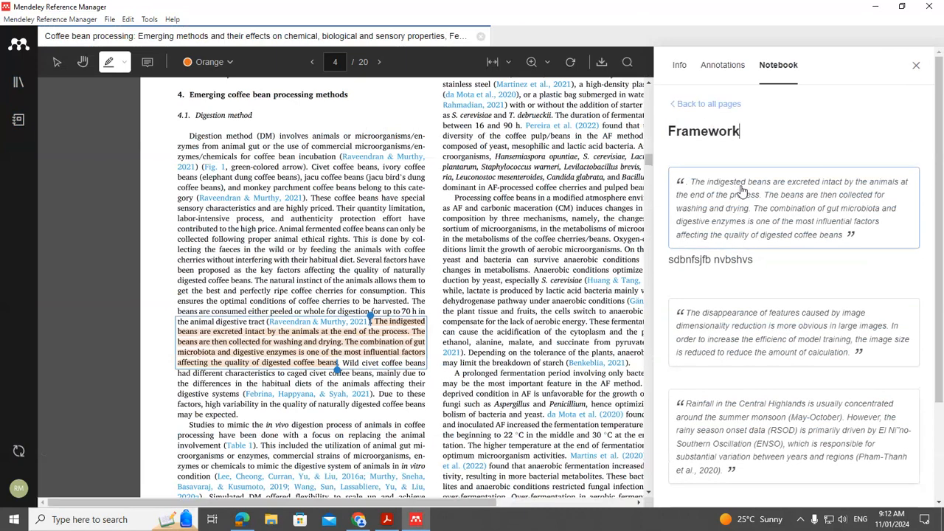
{"action": "left_click", "coordinate": [722, 334]}
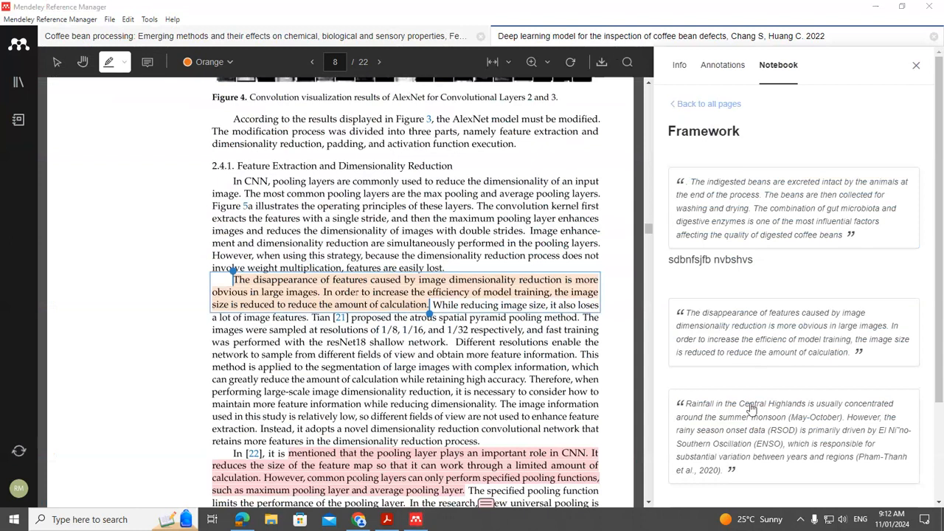
{"action": "scroll", "coordinate": [742, 411], "scroll_direction": "down", "scroll_amount": 2}
{"action": "left_click", "coordinate": [746, 326]}
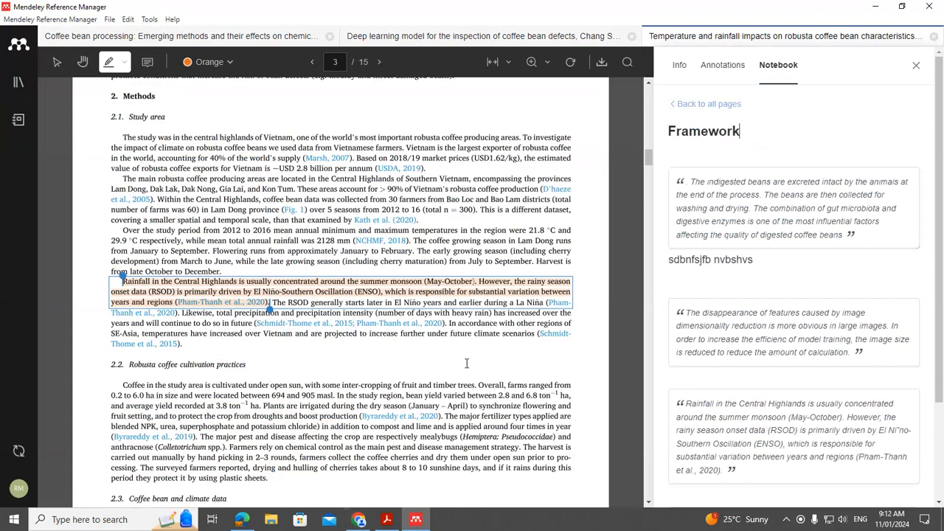
Switch to the Topik 4 slides in Adobe Acrobat and review the Notebook slides on copying quotes from slide 14 onward.
{"action": "left_click", "coordinate": [387, 521]}
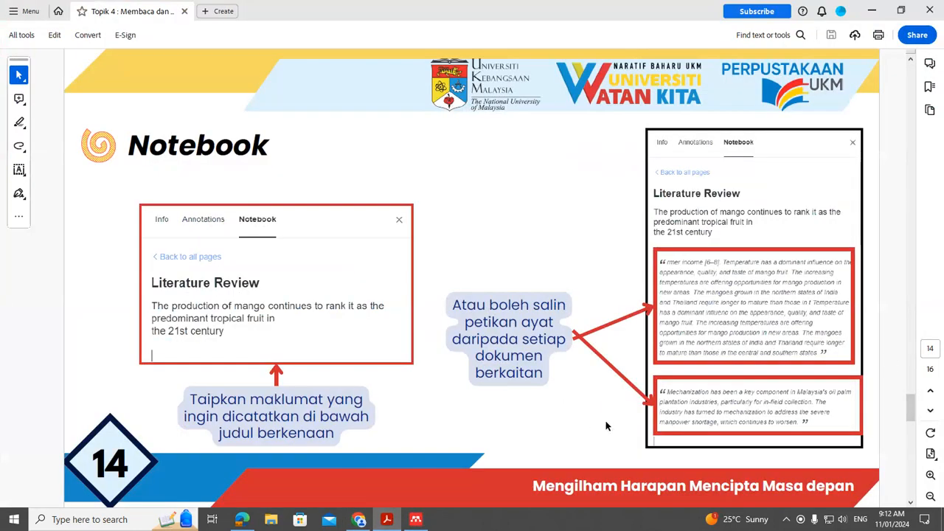
{"action": "scroll", "coordinate": [606, 426], "scroll_direction": "down", "scroll_amount": 2}
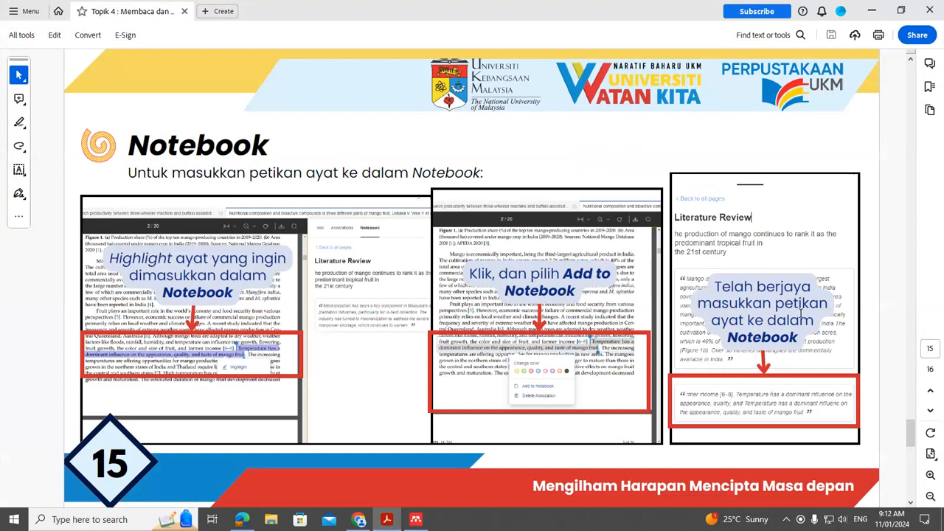
{"action": "scroll", "coordinate": [823, 163], "scroll_direction": "down", "scroll_amount": 1}
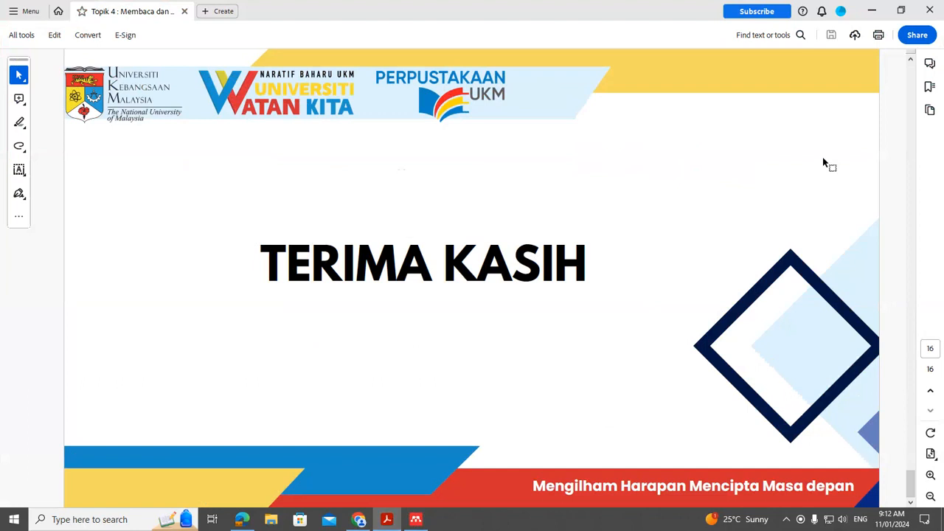
{"action": "scroll", "coordinate": [824, 163], "scroll_direction": "up", "scroll_amount": 1}
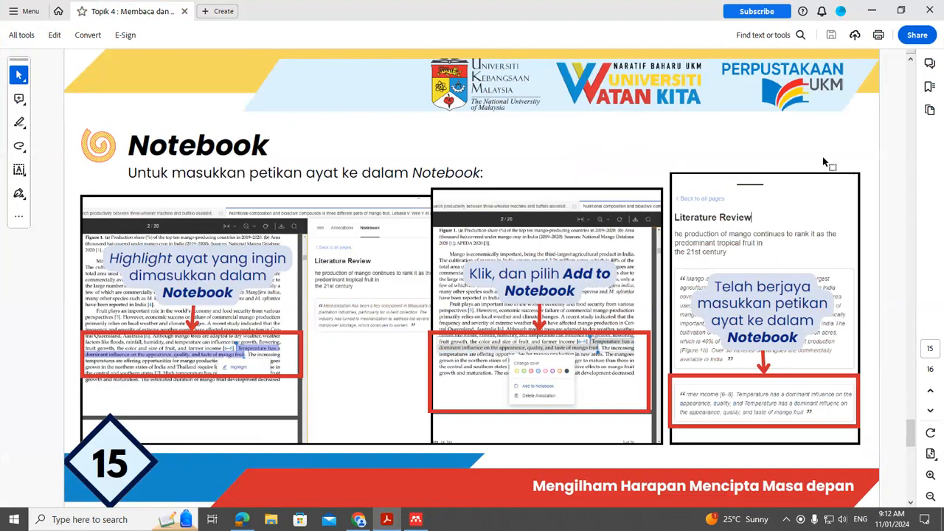
Switch back to Mendeley Reference Manager, review the quotes on the Framework page and return to the list of notebook pages.
{"action": "left_click", "coordinate": [416, 519]}
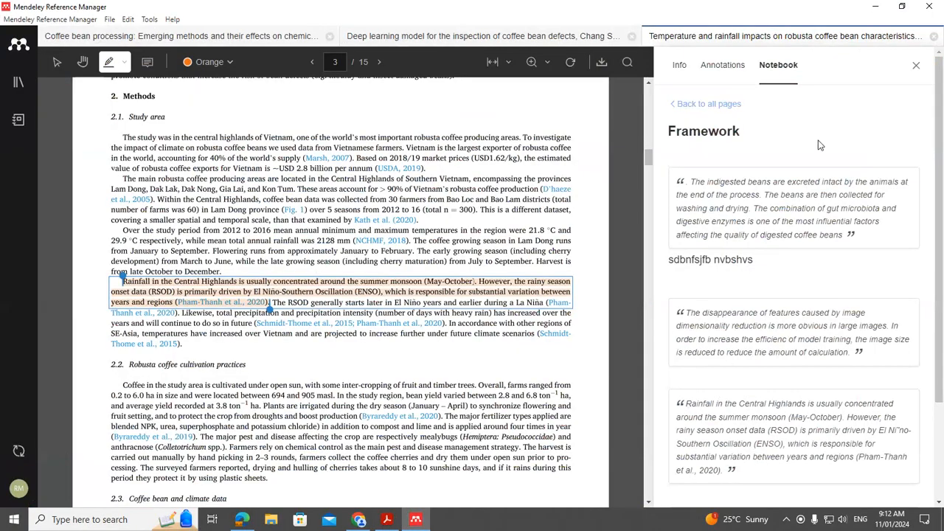
{"action": "left_click", "coordinate": [676, 104]}
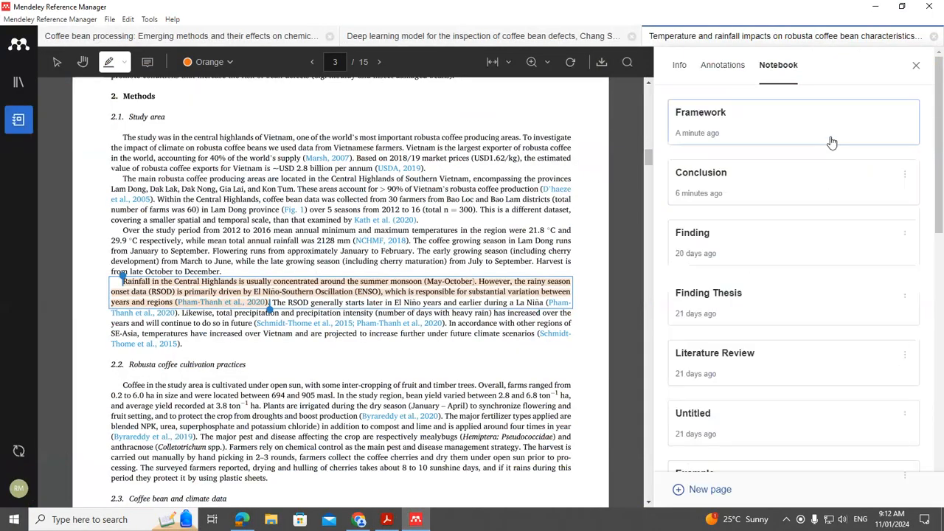
{"action": "left_click", "coordinate": [689, 127]}
{"action": "scroll", "coordinate": [784, 362], "scroll_direction": "down", "scroll_amount": 3}
{"action": "scroll", "coordinate": [784, 362], "scroll_direction": "up", "scroll_amount": 3}
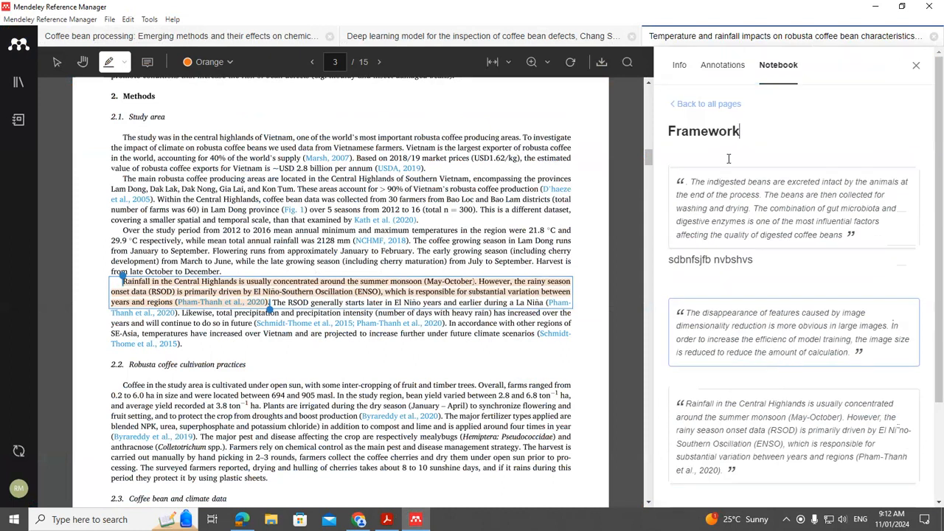
{"action": "left_click", "coordinate": [682, 107]}
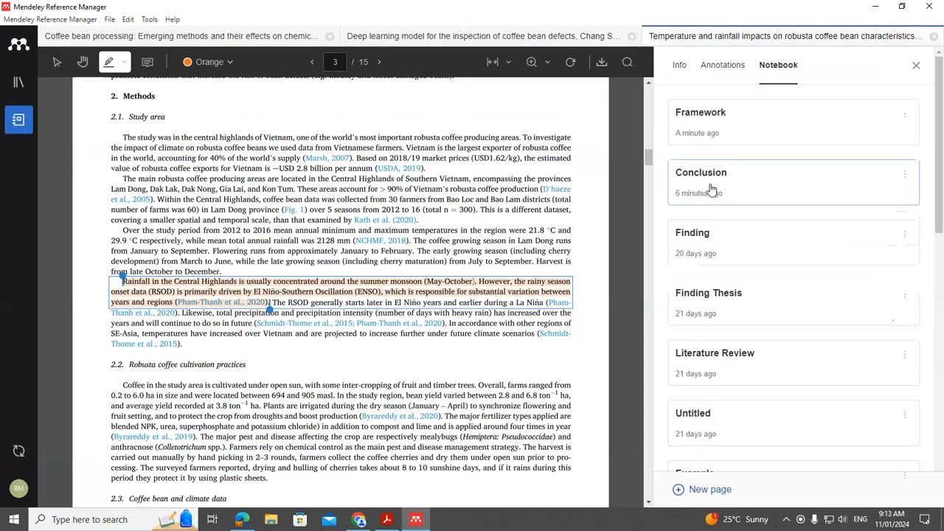
Open the Conclusion notebook page, review its collected quotes and return to the list of all pages.
{"action": "left_click", "coordinate": [711, 190]}
{"action": "scroll", "coordinate": [765, 359], "scroll_direction": "down", "scroll_amount": 10}
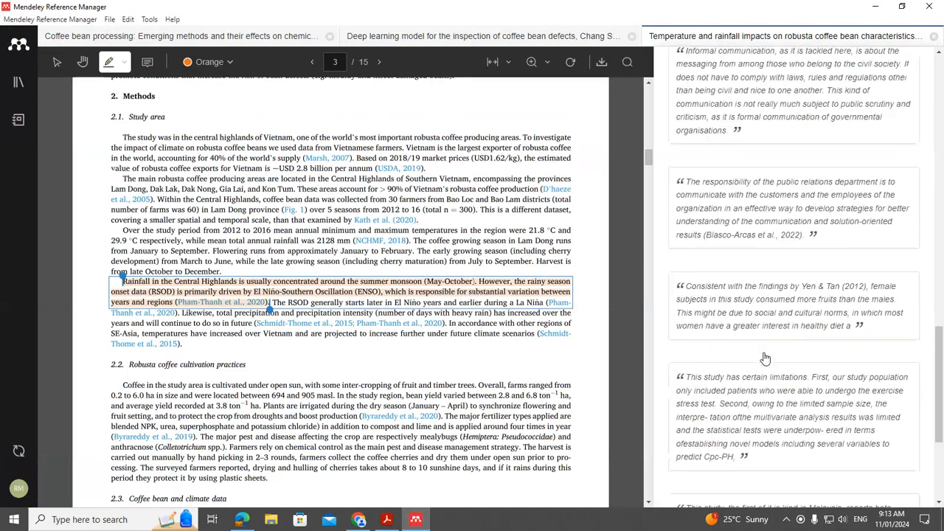
{"action": "scroll", "coordinate": [771, 347], "scroll_direction": "up", "scroll_amount": 10}
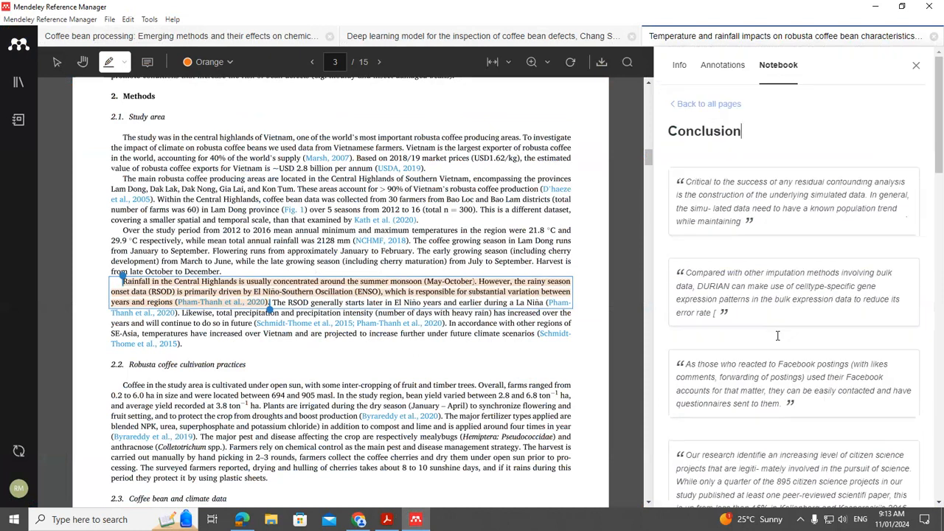
{"action": "left_click", "coordinate": [675, 104]}
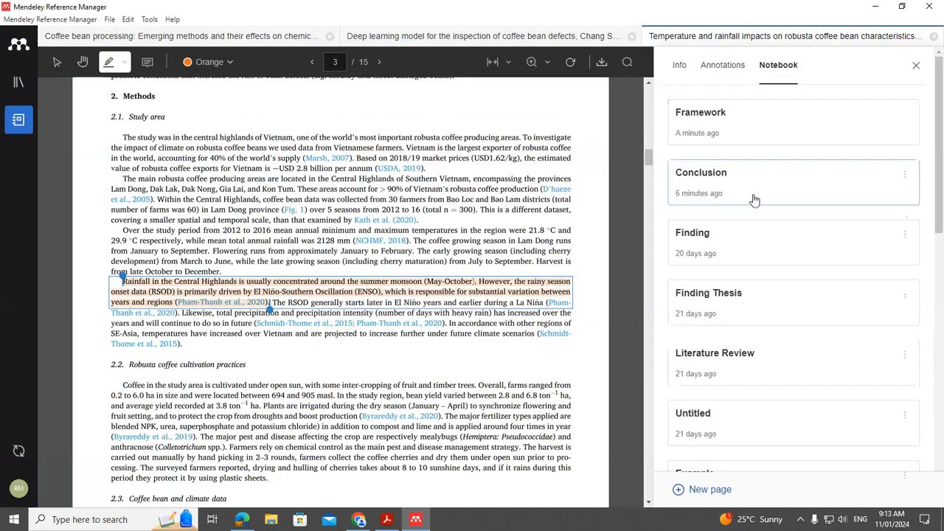
Export the Conclusion notebook page as an .rtf file named Conclusion in the Downloads folder.
{"action": "left_click", "coordinate": [905, 176]}
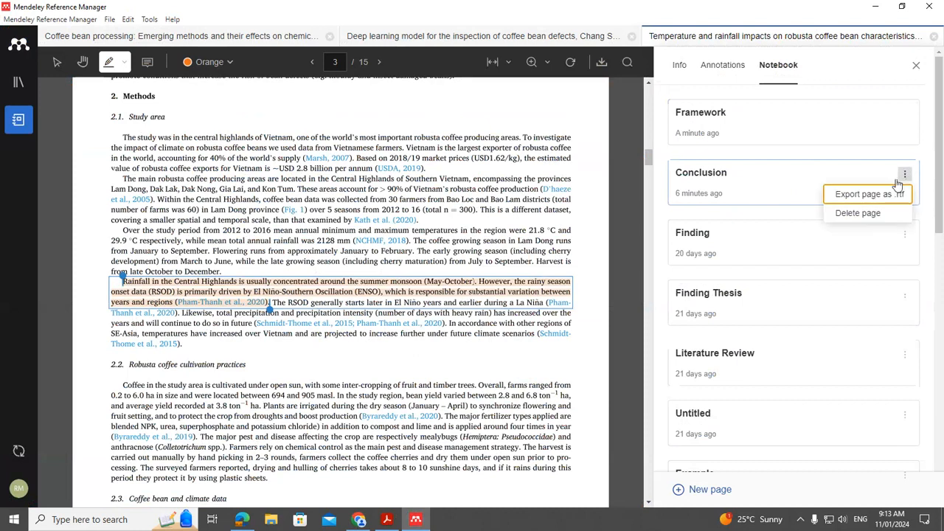
{"action": "left_click", "coordinate": [854, 195]}
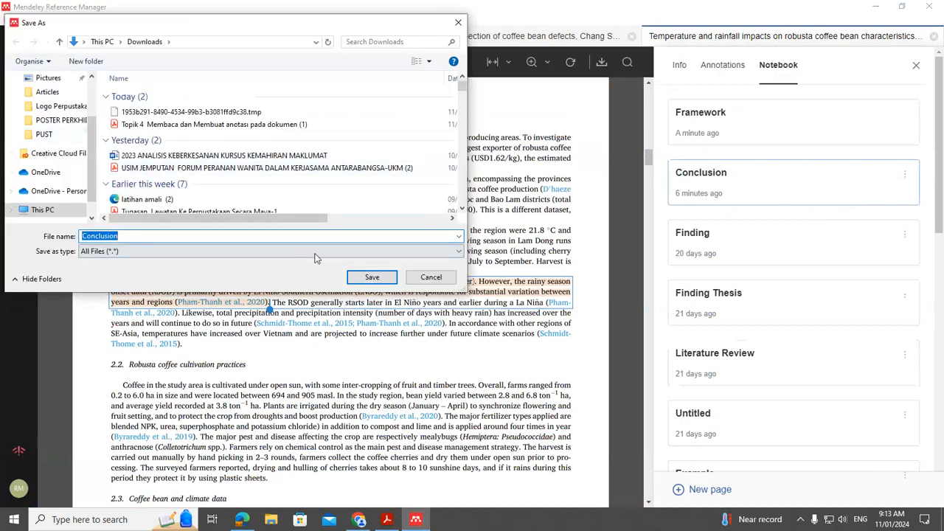
{"action": "left_click", "coordinate": [373, 278]}
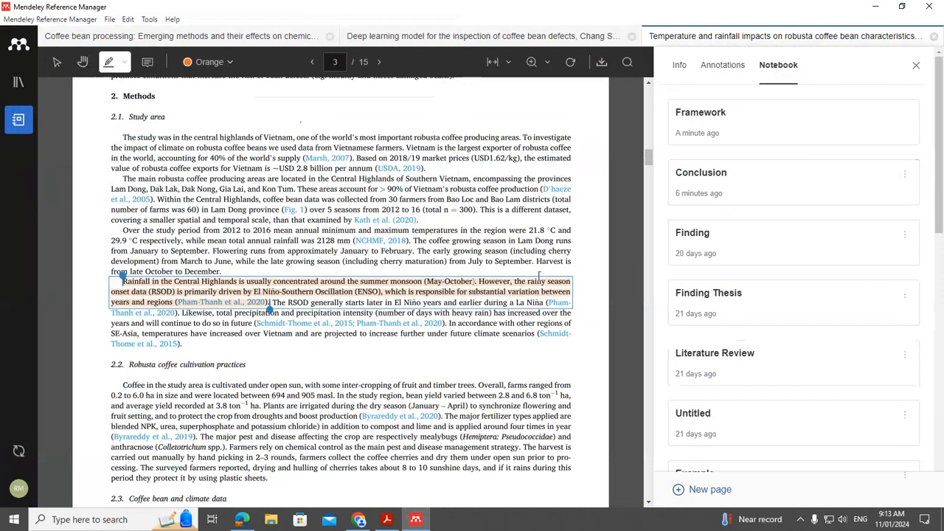
Switch to File Explorer and open the exported Conclusion file from the Downloads folder in Word.
{"action": "left_click", "coordinate": [276, 520]}
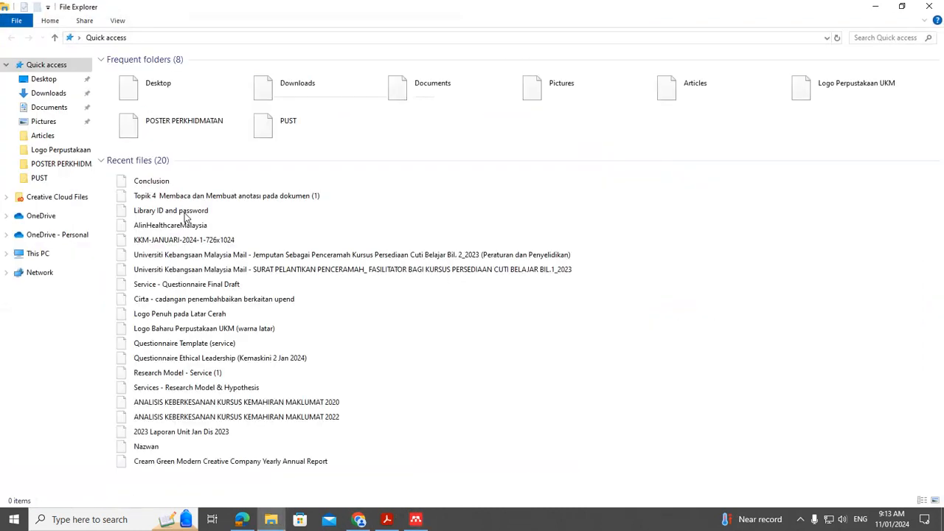
{"action": "left_click", "coordinate": [59, 94]}
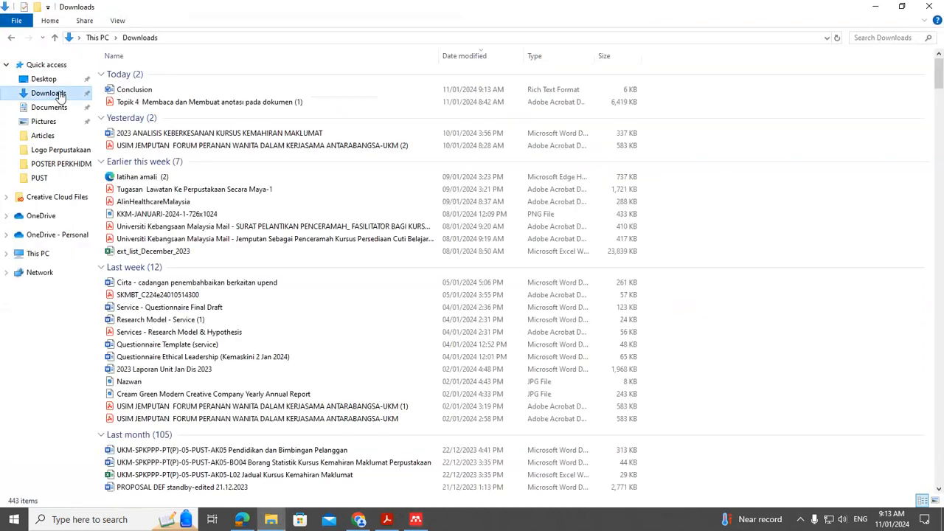
{"action": "double_click", "coordinate": [140, 90]}
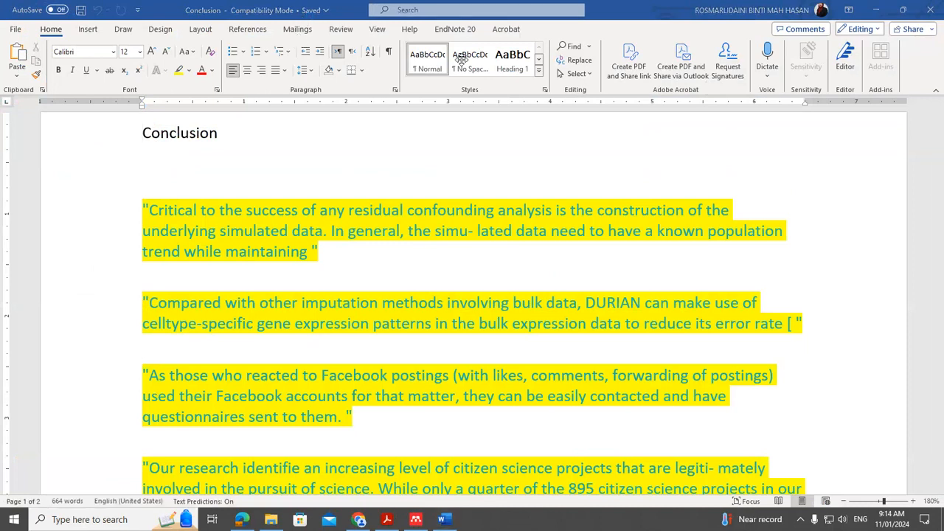
Check the Conclusion file's type in the Downloads folder, reopen it in Word and review the exported quotes.
{"action": "left_click", "coordinate": [272, 521]}
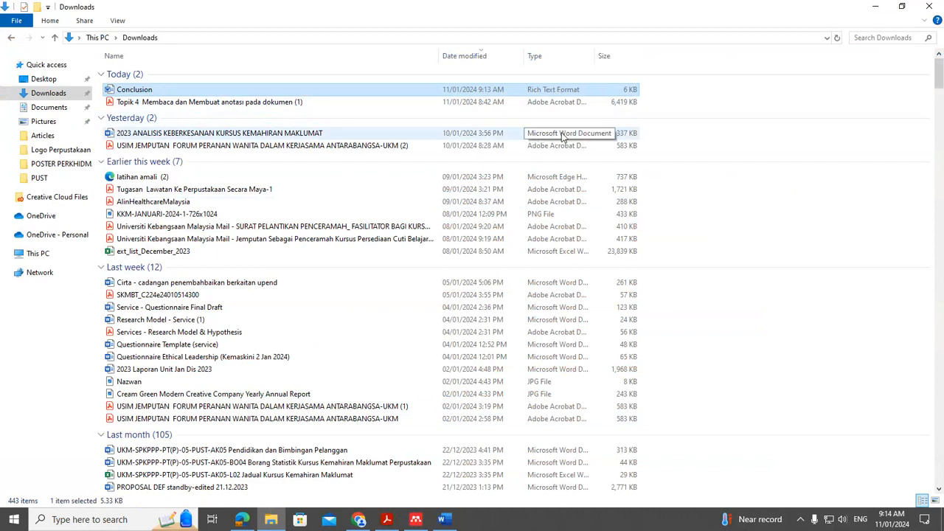
{"action": "double_click", "coordinate": [558, 92]}
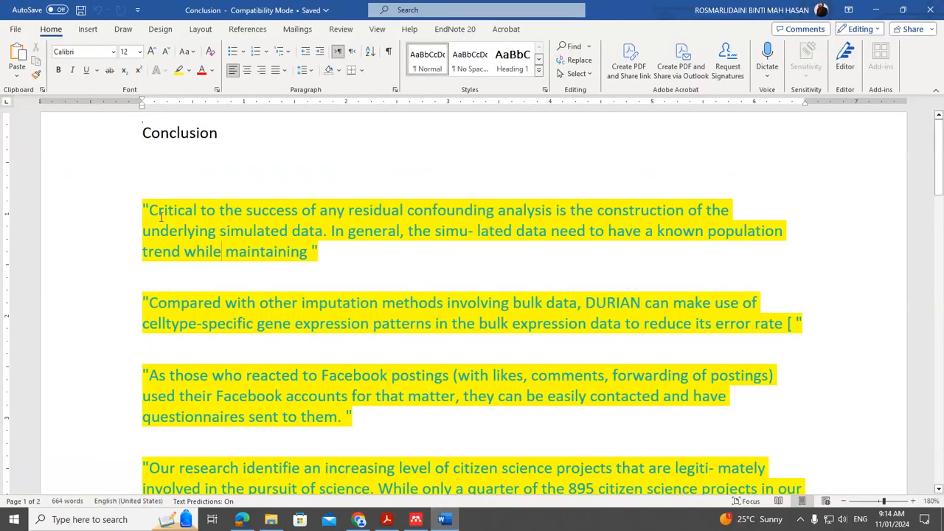
{"action": "scroll", "coordinate": [280, 256], "scroll_direction": "down", "scroll_amount": 10}
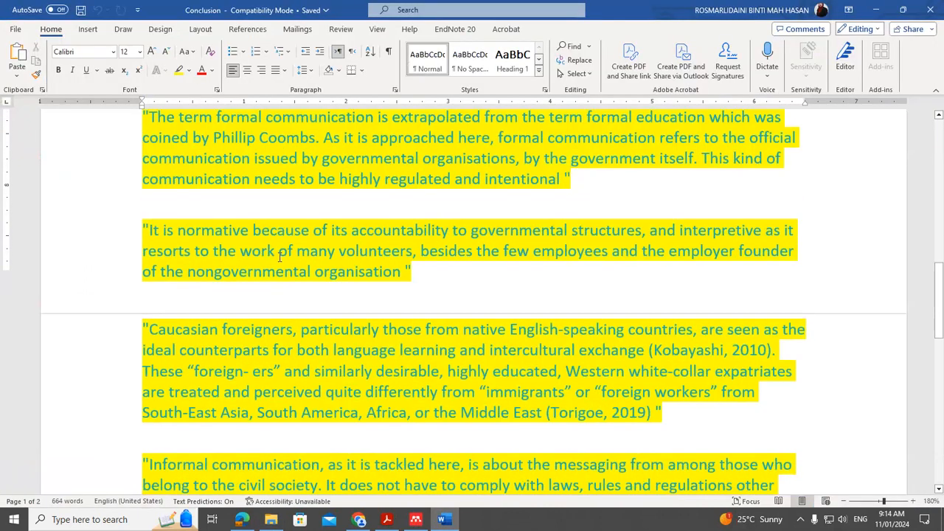
{"action": "scroll", "coordinate": [222, 217], "scroll_direction": "up", "scroll_amount": 10}
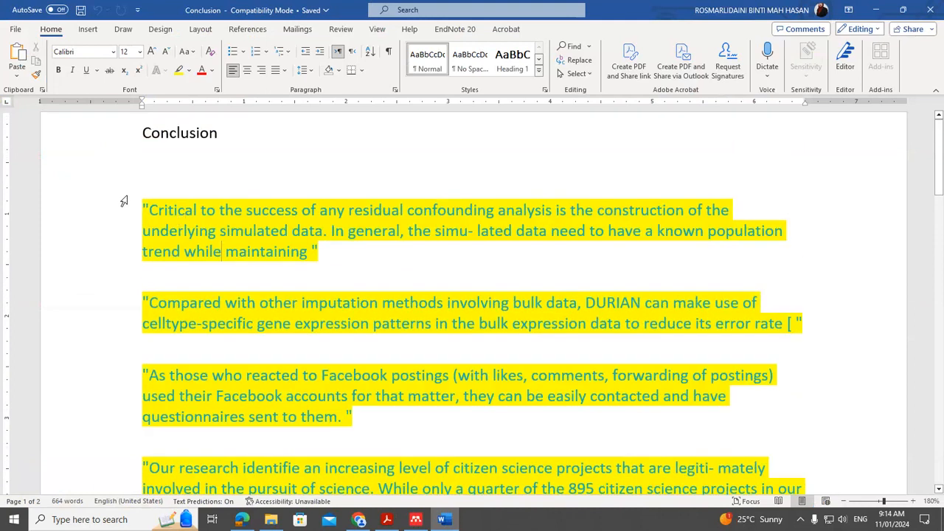
Remove the yellow highlighting from the entire Conclusion document and set all of its text to black.
{"action": "key", "text": "ctrl+a"}
{"action": "left_click", "coordinate": [189, 70]}
{"action": "left_click", "coordinate": [214, 168]}
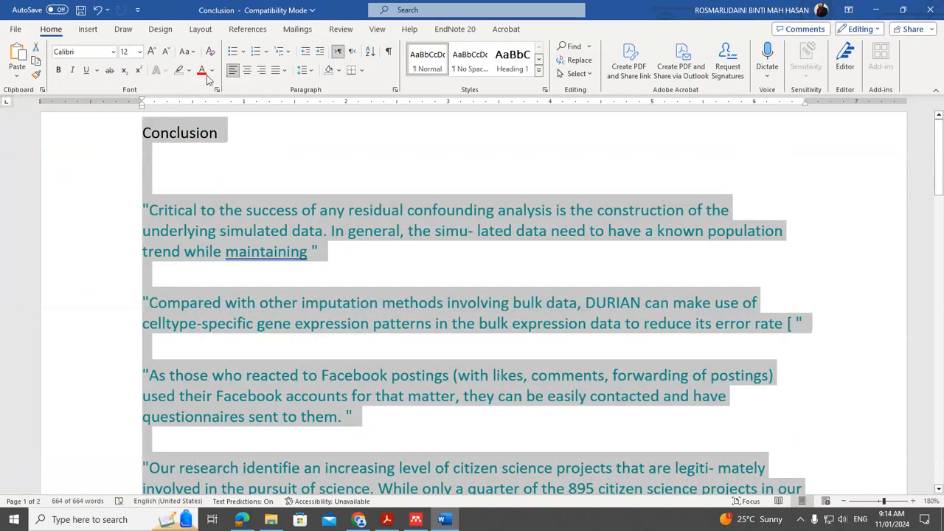
{"action": "left_click", "coordinate": [213, 74]}
{"action": "left_click", "coordinate": [177, 171]}
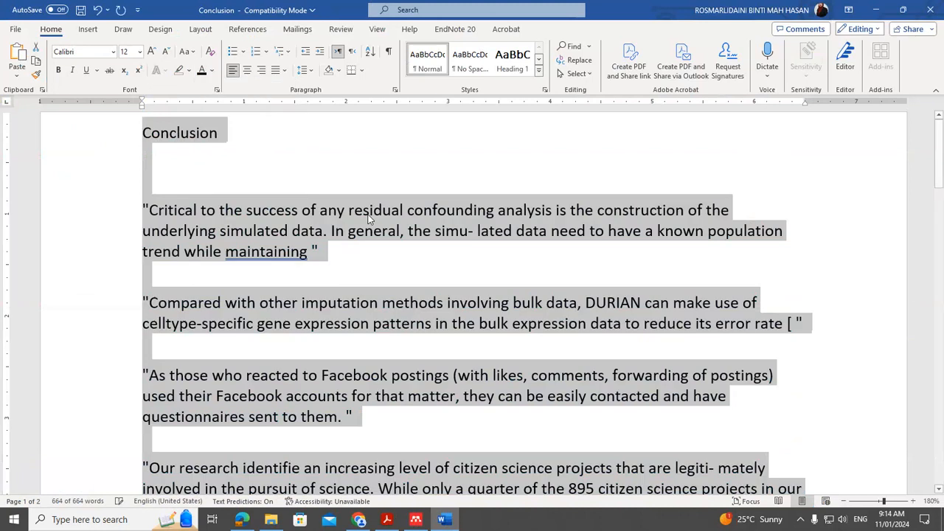
{"action": "left_click", "coordinate": [170, 224]}
{"action": "scroll", "coordinate": [435, 329], "scroll_direction": "down", "scroll_amount": 2}
{"action": "scroll", "coordinate": [433, 329], "scroll_direction": "up", "scroll_amount": 1}
{"action": "scroll", "coordinate": [435, 319], "scroll_direction": "up", "scroll_amount": 1}
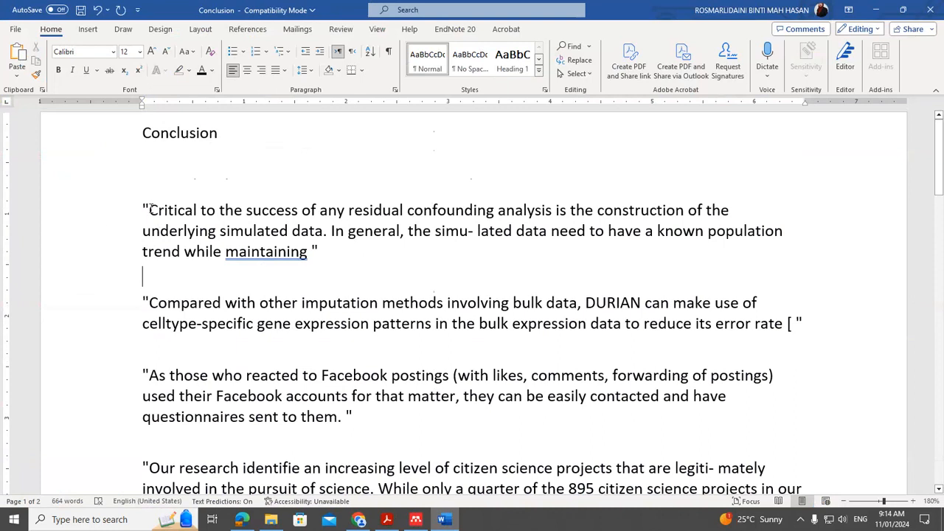
Delete the word "maintaining" from the end of the first quote and look over the remaining quotes.
{"action": "left_click_drag", "start_coordinate": [150, 210], "coordinate": [308, 252]}
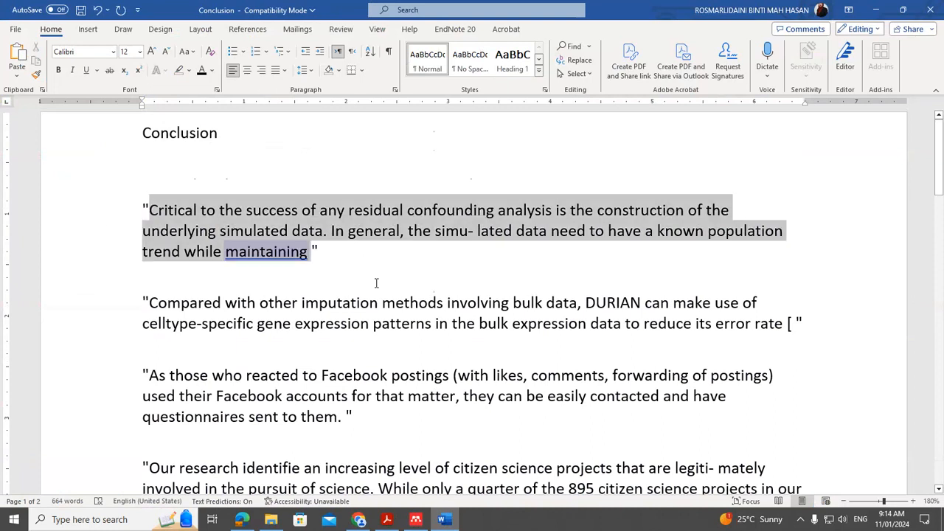
{"action": "left_click", "coordinate": [276, 252]}
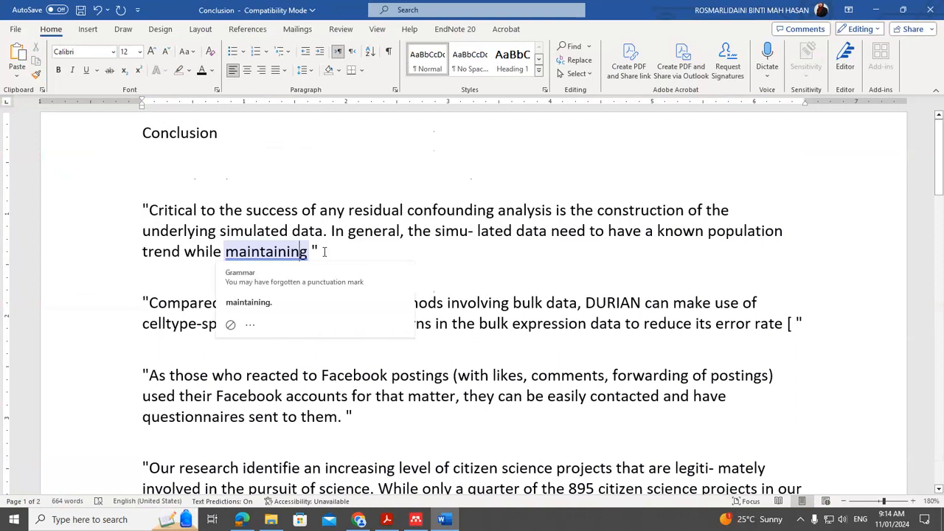
{"action": "key", "text": "BackSpace"}
{"action": "key", "text": "BackSpace"}
{"action": "key", "text": "BackSpace"}
{"action": "key", "text": "BackSpace"}
{"action": "key", "text": "BackSpace"}
{"action": "key", "text": "BackSpace"}
{"action": "key", "text": "BackSpace"}
{"action": "key", "text": "BackSpace"}
{"action": "key", "text": "BackSpace"}
{"action": "key", "text": "BackSpace"}
{"action": "key", "text": "BackSpace"}
{"action": "key", "text": "BackSpace"}
{"action": "key", "text": "BackSpace"}
{"action": "type", "text": "e"}
{"action": "scroll", "coordinate": [434, 274], "scroll_direction": "down", "scroll_amount": 5}
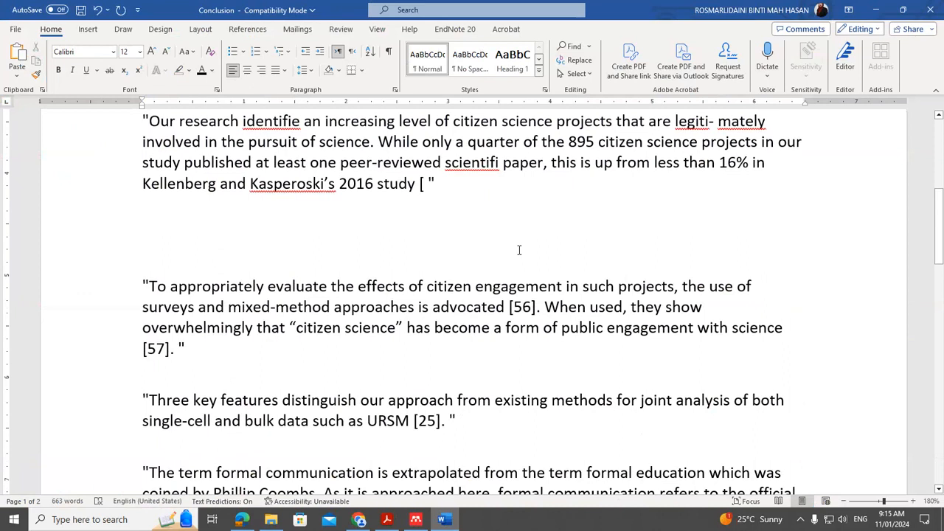
{"action": "scroll", "coordinate": [834, 265], "scroll_direction": "down", "scroll_amount": 4}
{"action": "scroll", "coordinate": [806, 312], "scroll_direction": "up", "scroll_amount": 9}
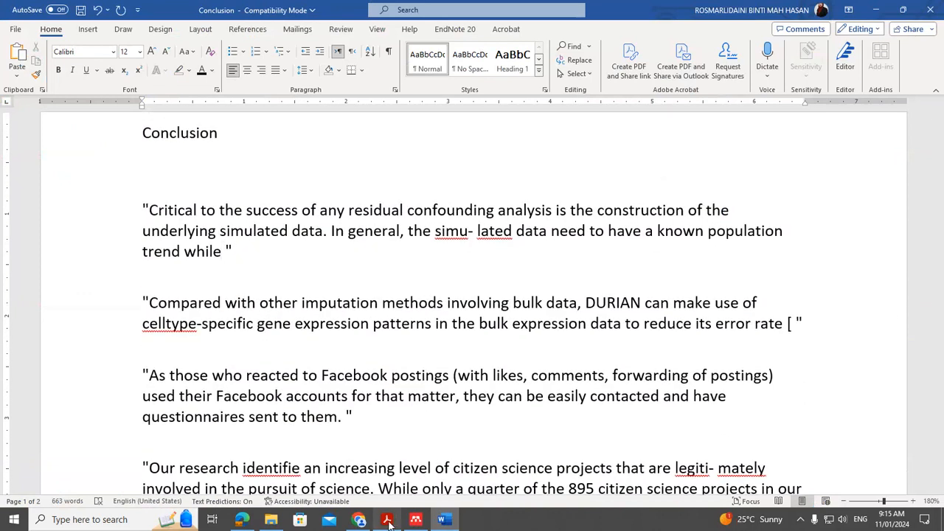
Switch to the Topik 4 slides in Adobe Acrobat and go to the closing slide on page 16.
{"action": "left_click", "coordinate": [413, 521]}
{"action": "left_click", "coordinate": [387, 519]}
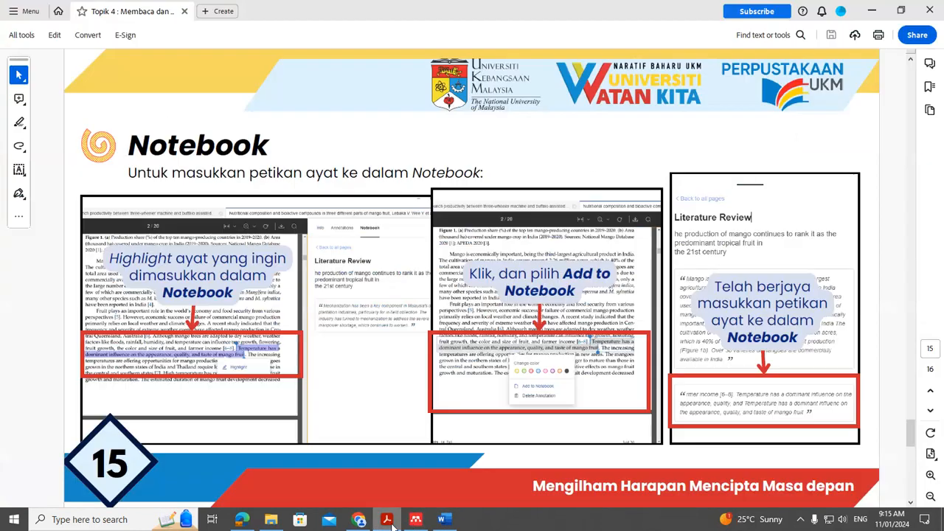
{"action": "scroll", "coordinate": [847, 140], "scroll_direction": "down", "scroll_amount": 1}
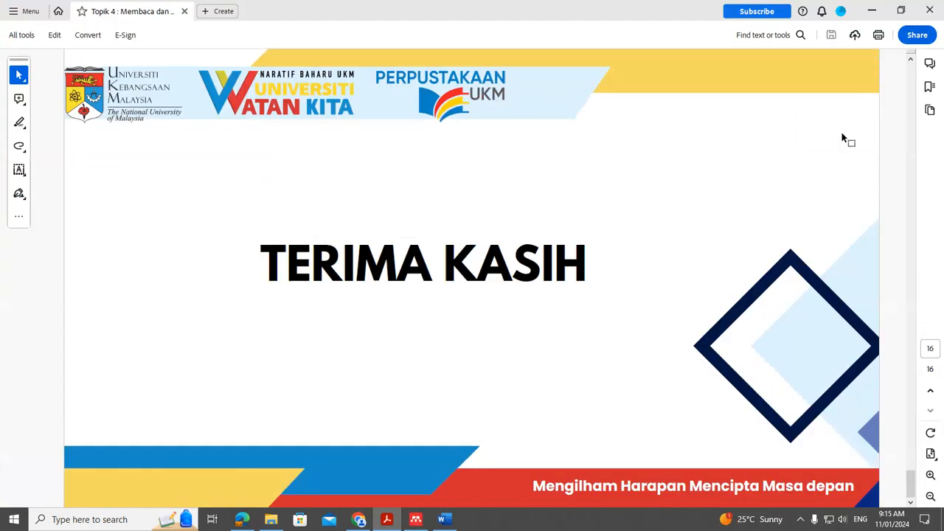